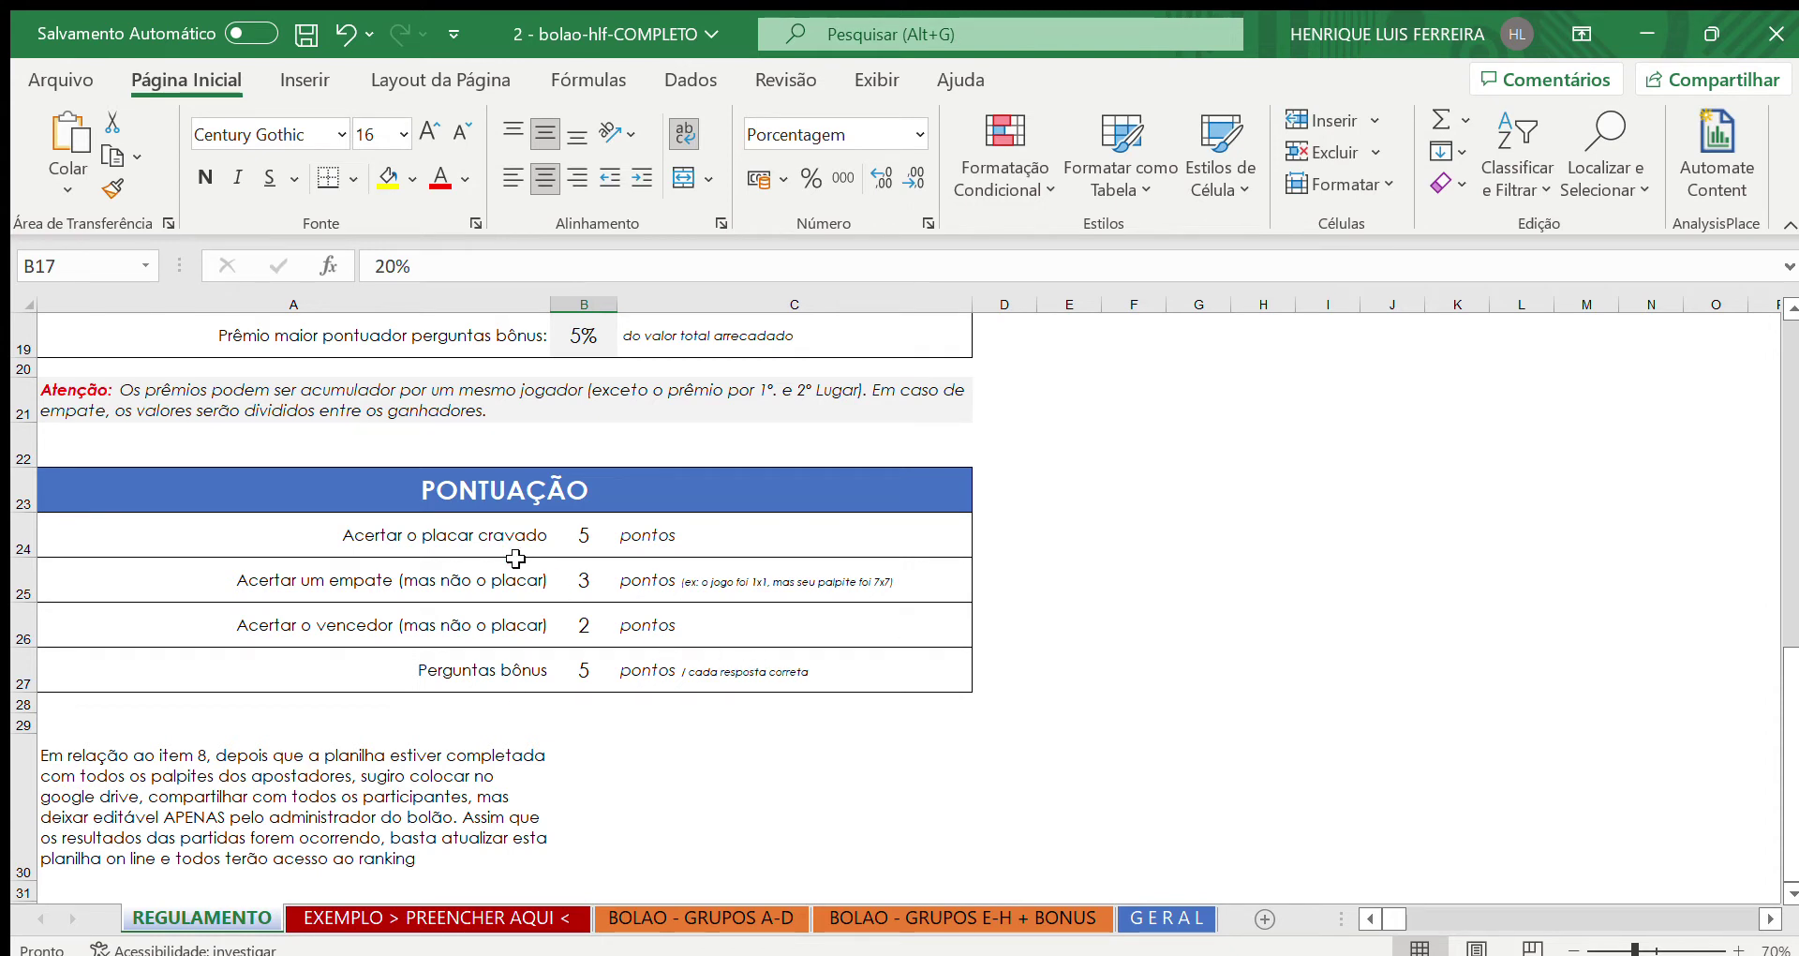
Examine each scoring rule in the PONTUAÇÃO table, from exact score to bonus questions, and the prize rules above it
left_click_drag(366, 534, 843, 538)
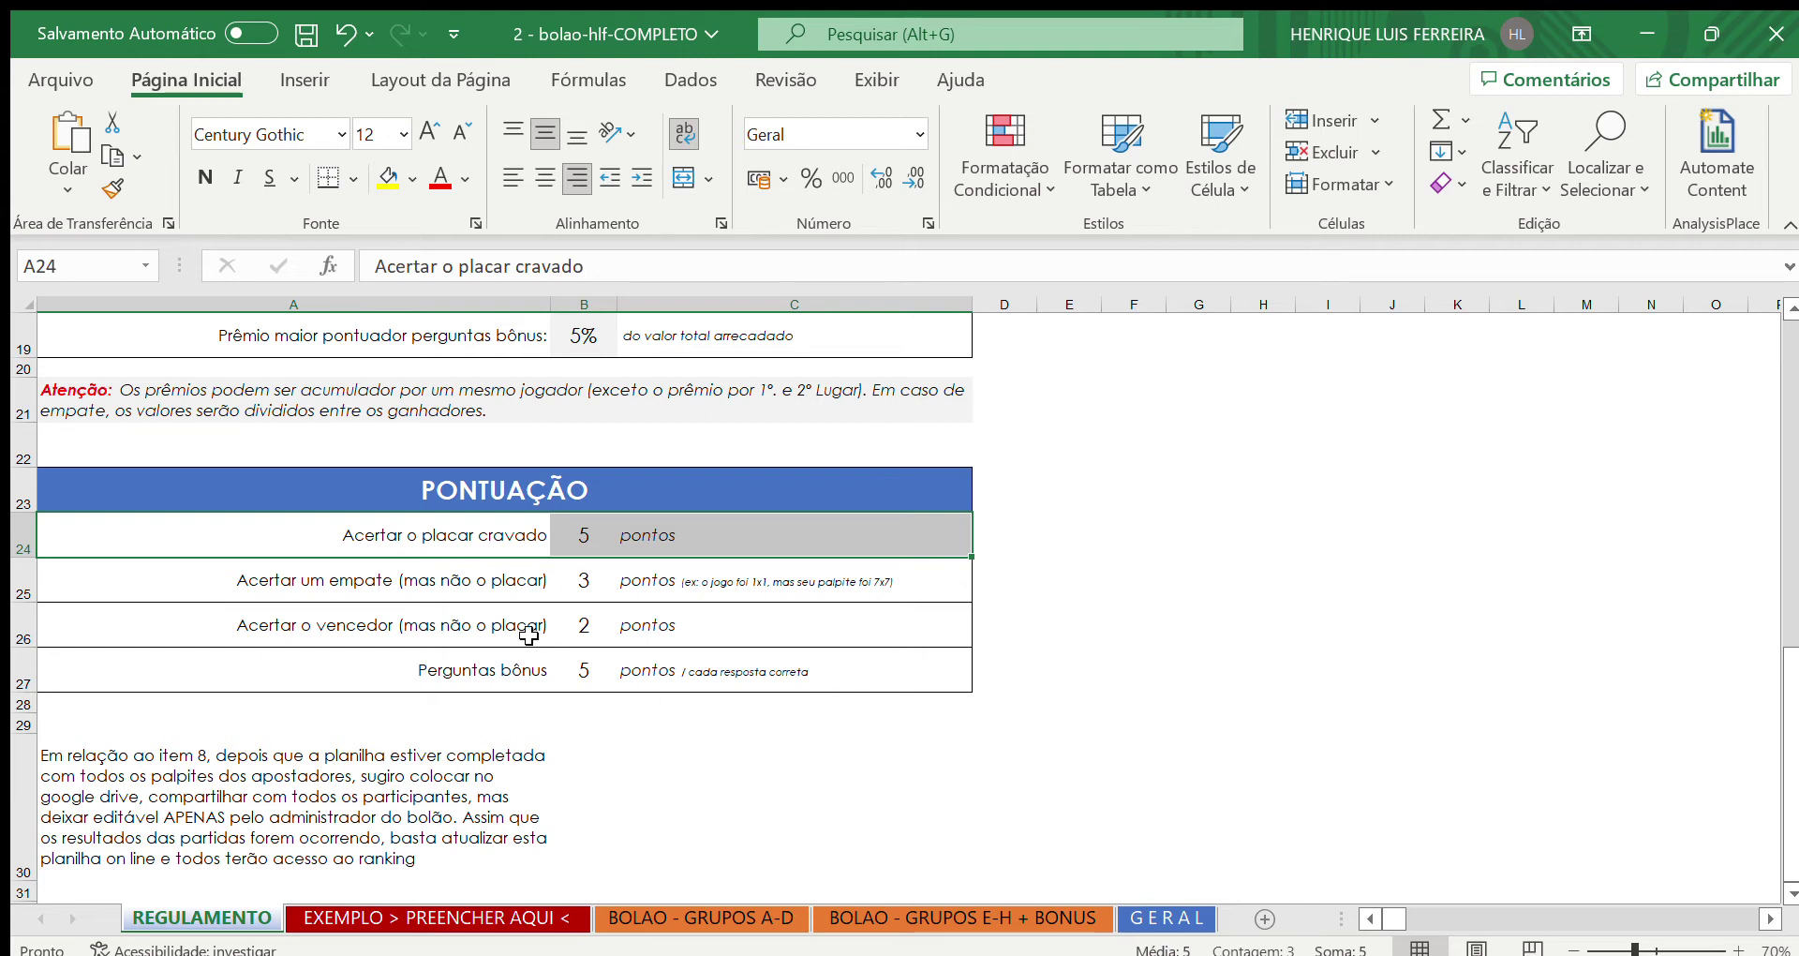
left_click_drag(390, 588, 701, 587)
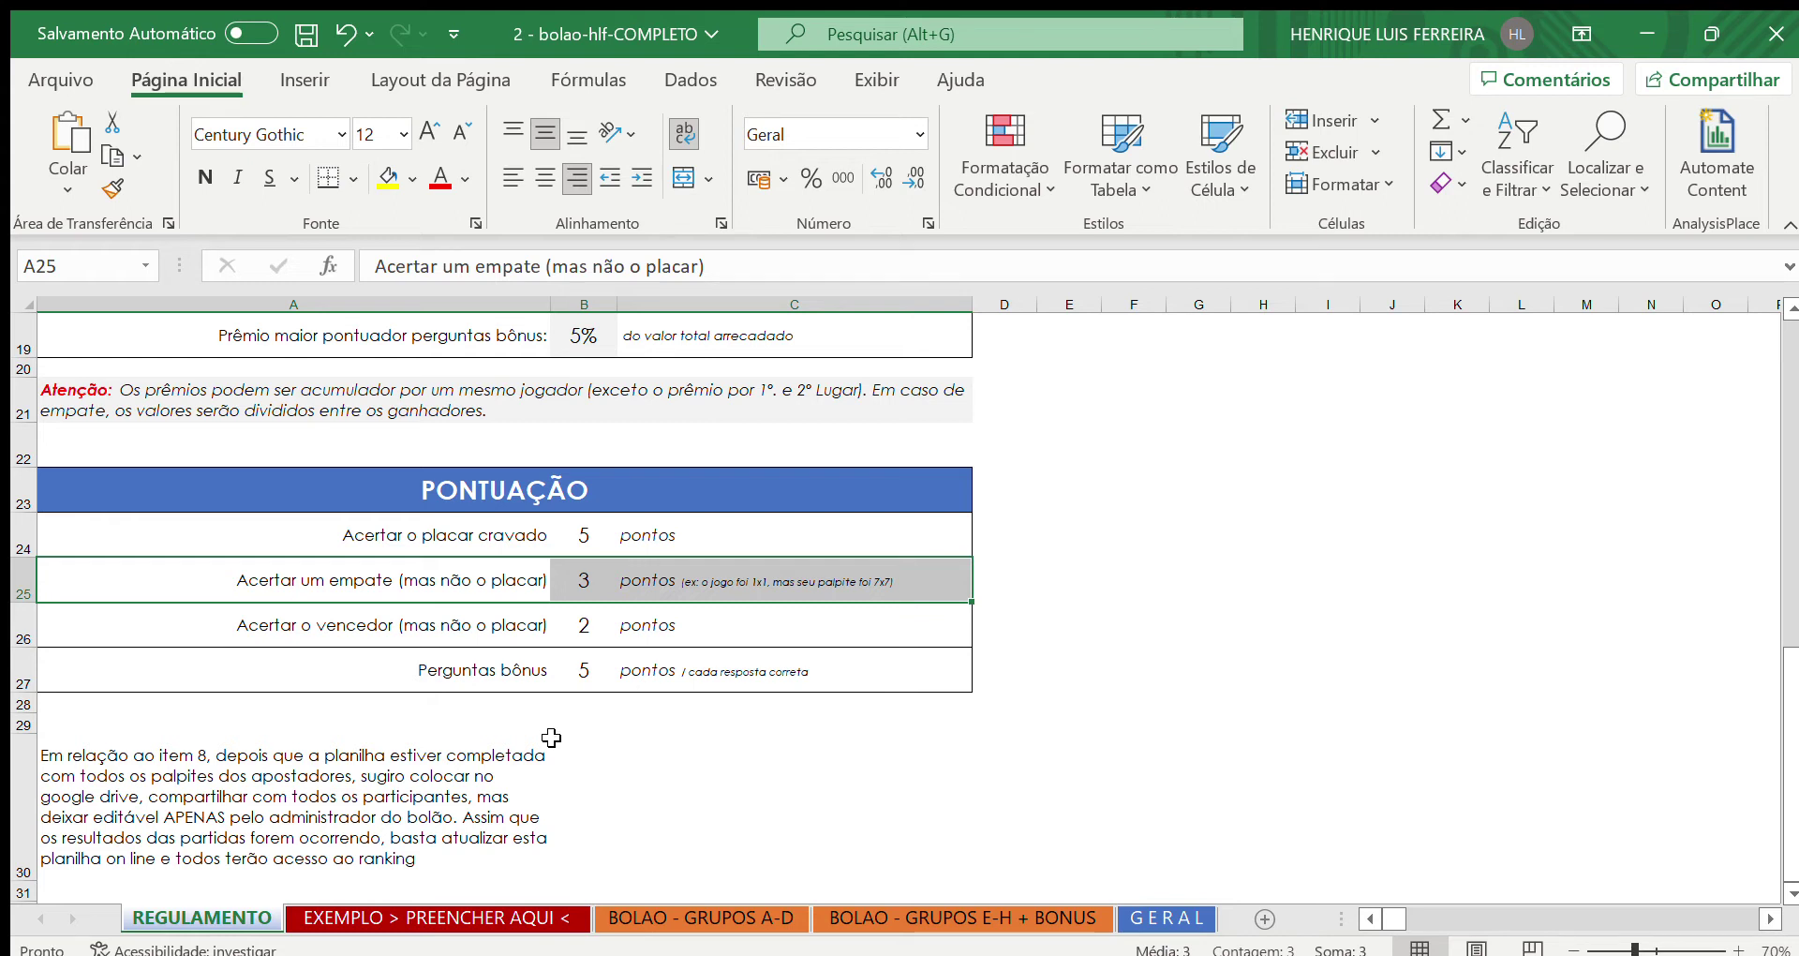
left_click_drag(369, 623, 656, 630)
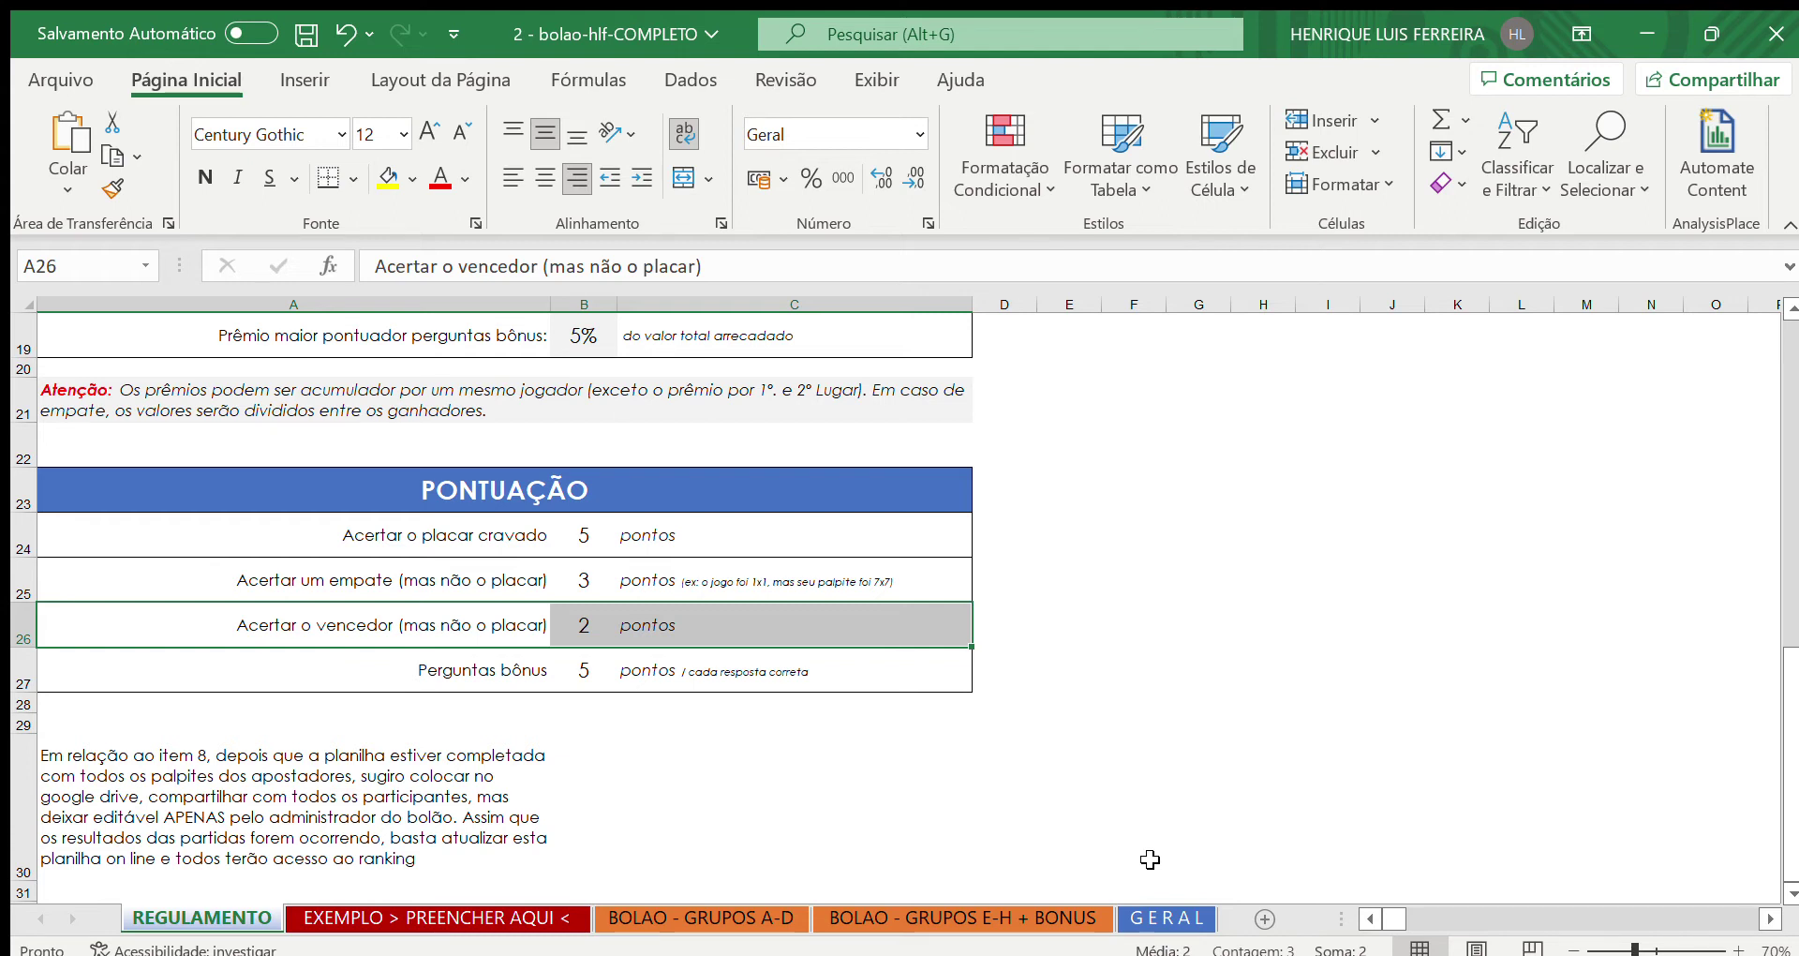
left_click(402, 658)
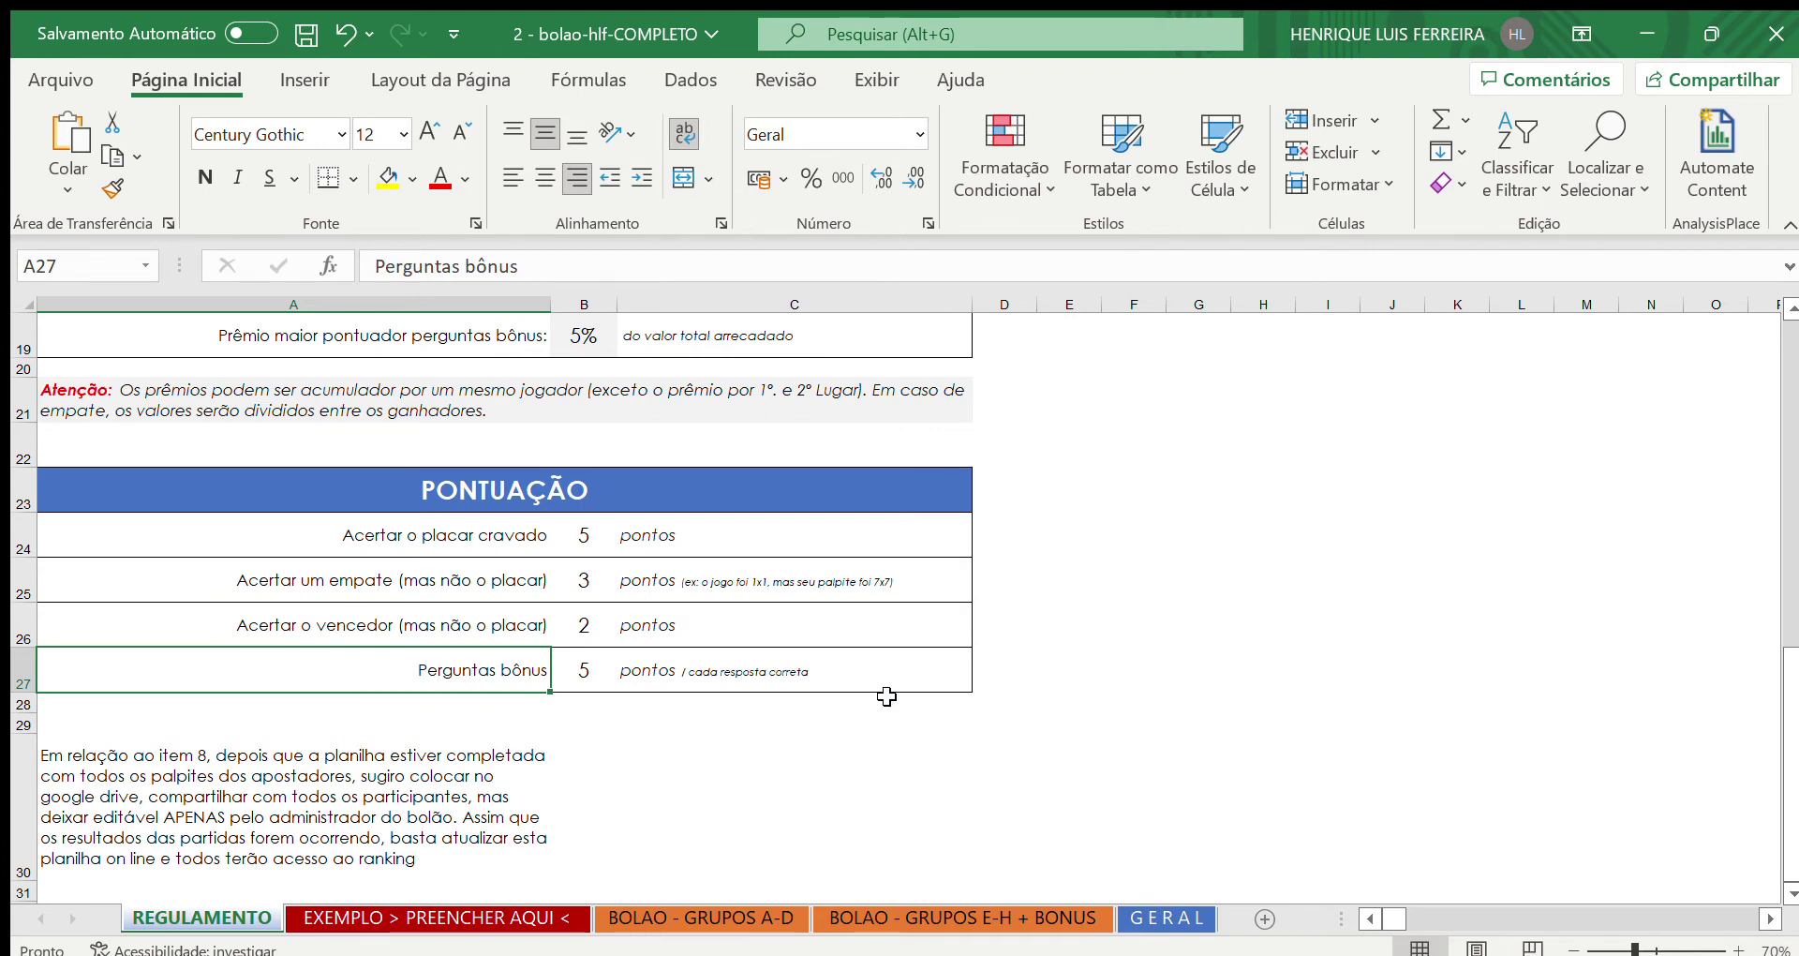
scroll(893, 728, "up", 1)
scroll(893, 728, "up", 2)
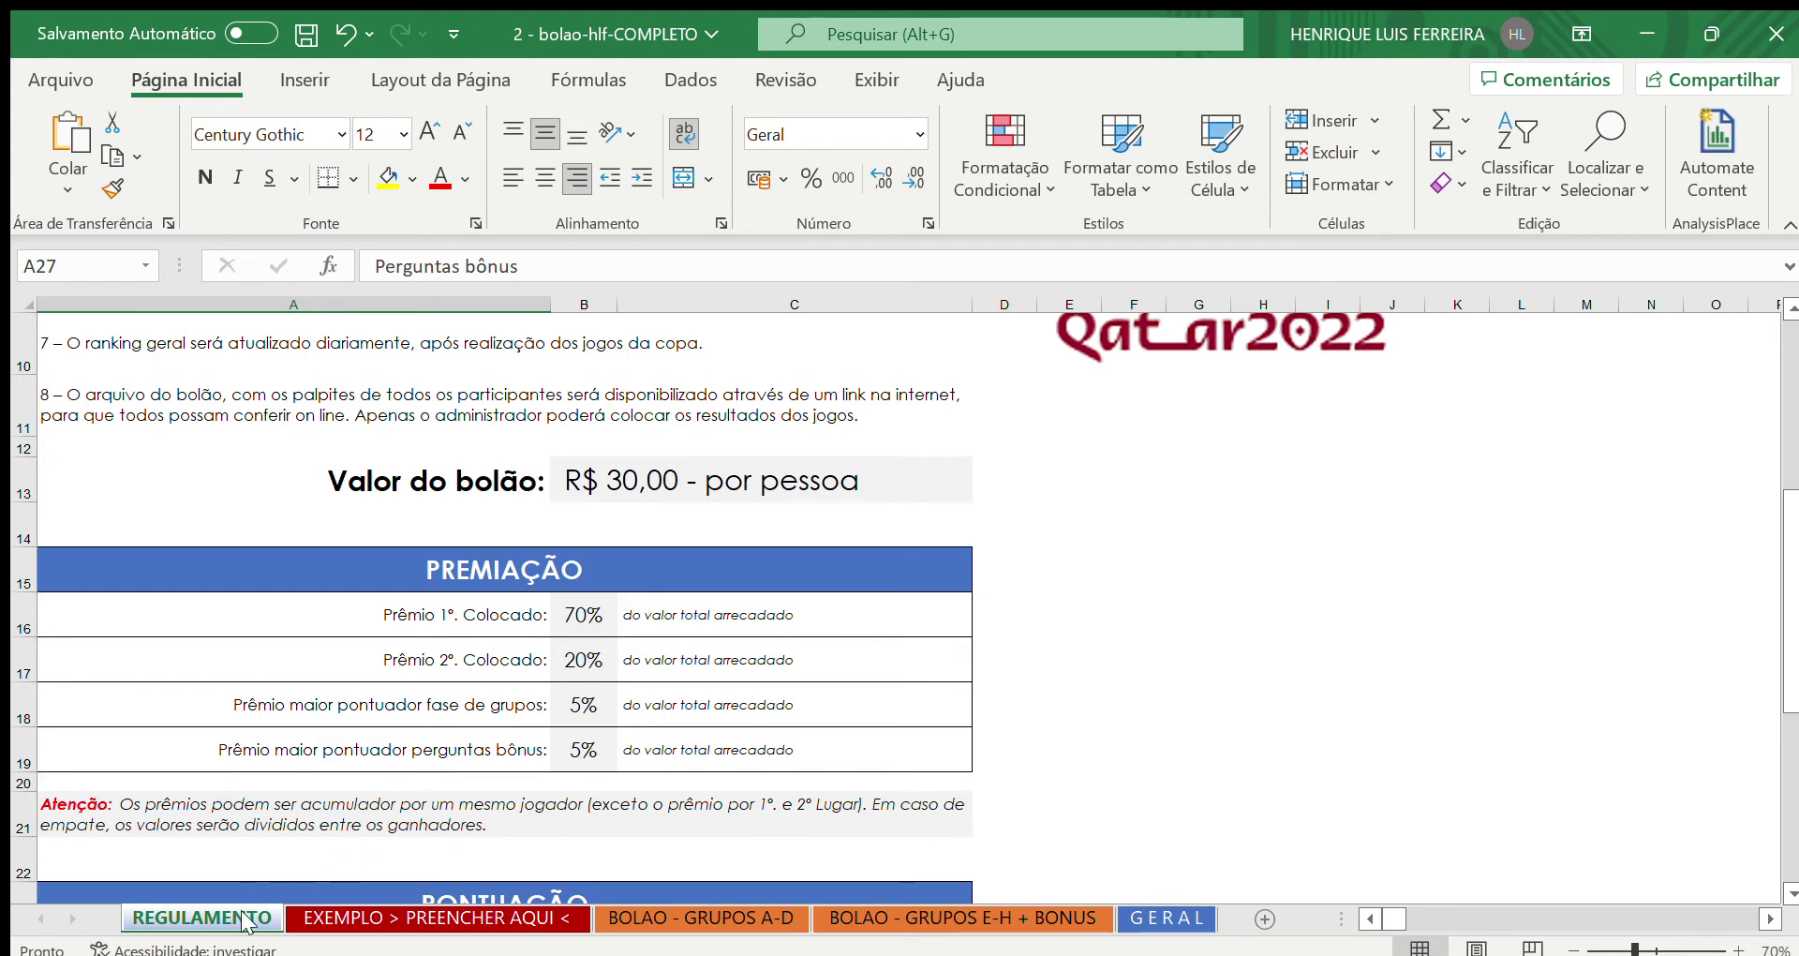
Look over the participant's blank prediction form on the EXEMPLO > PREENCHER AQUI < sheet
left_click(459, 918)
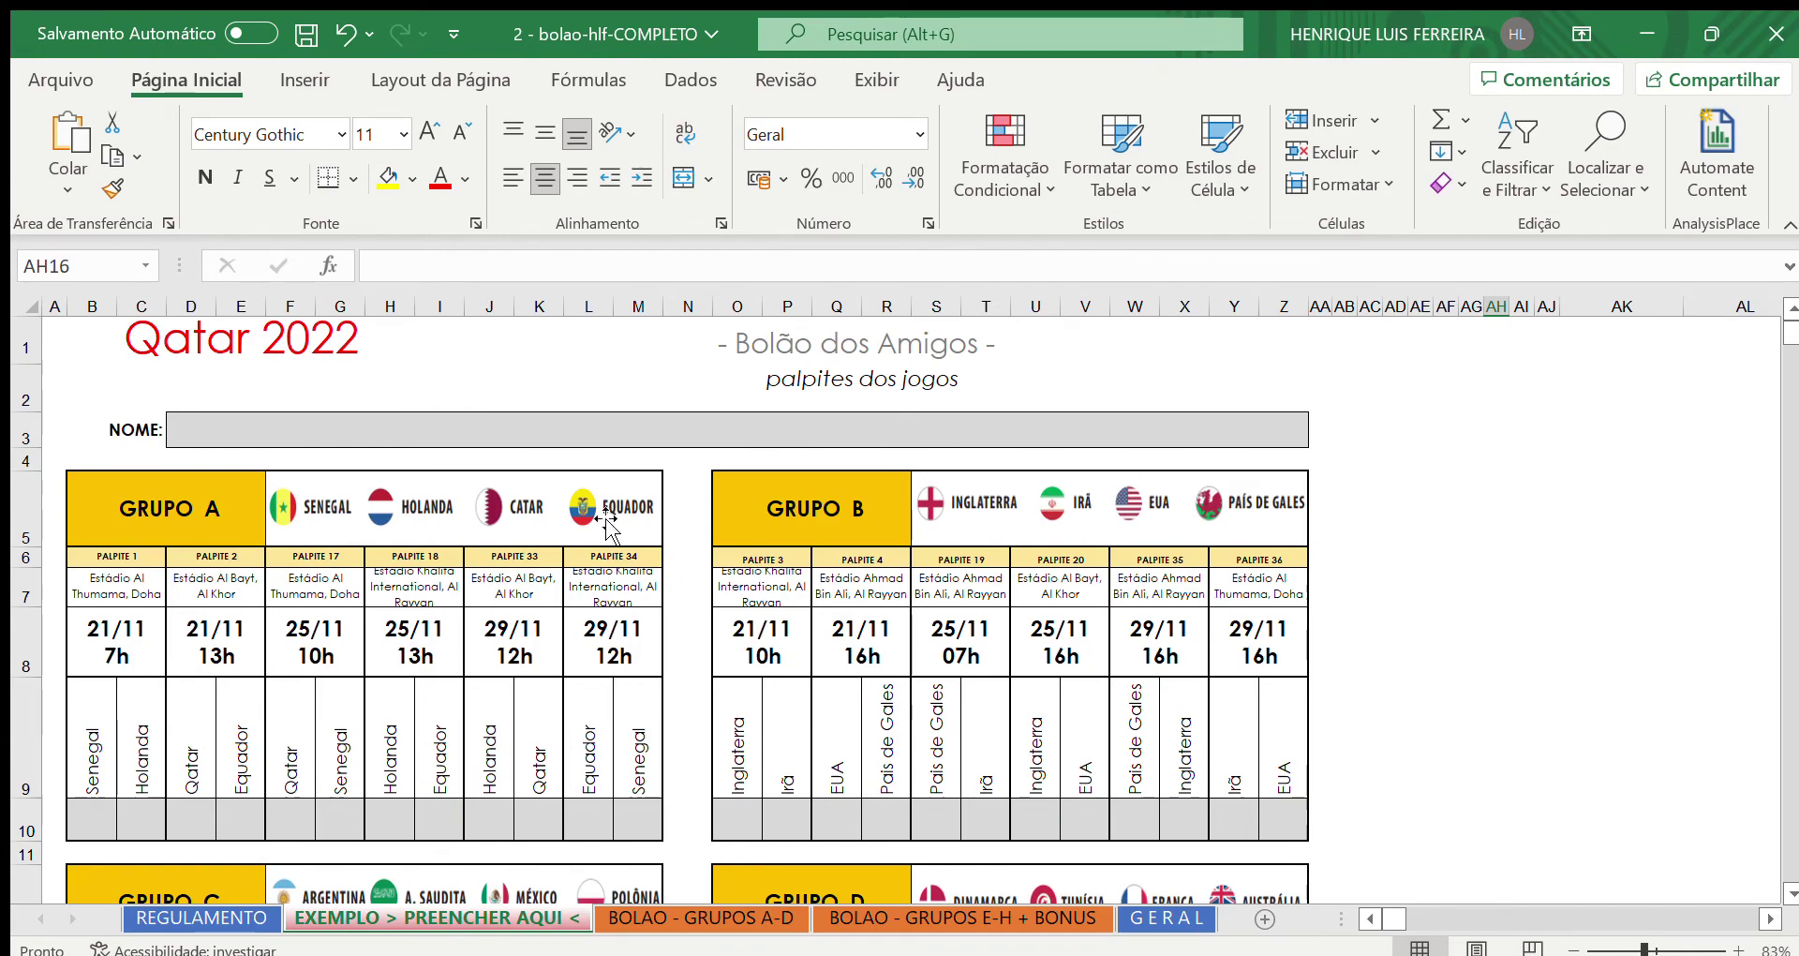
scroll(1186, 575, "down", 1)
scroll(1186, 576, "down", 6)
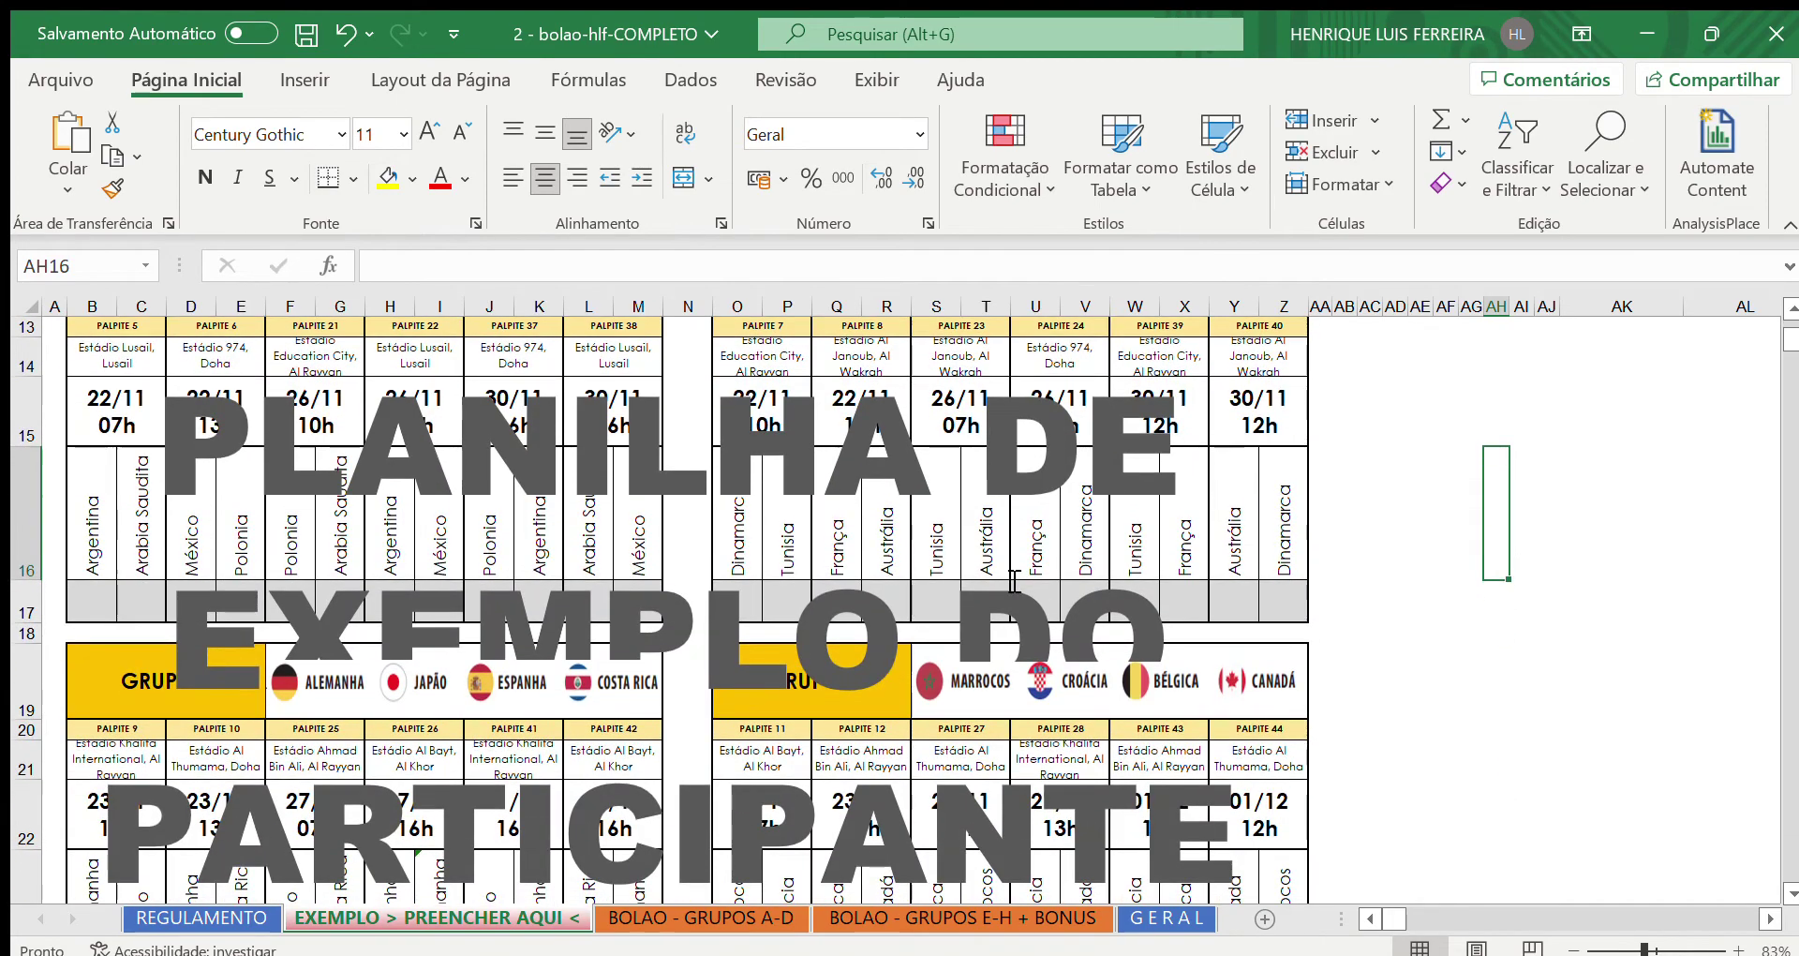
scroll(1014, 581, "up", 5)
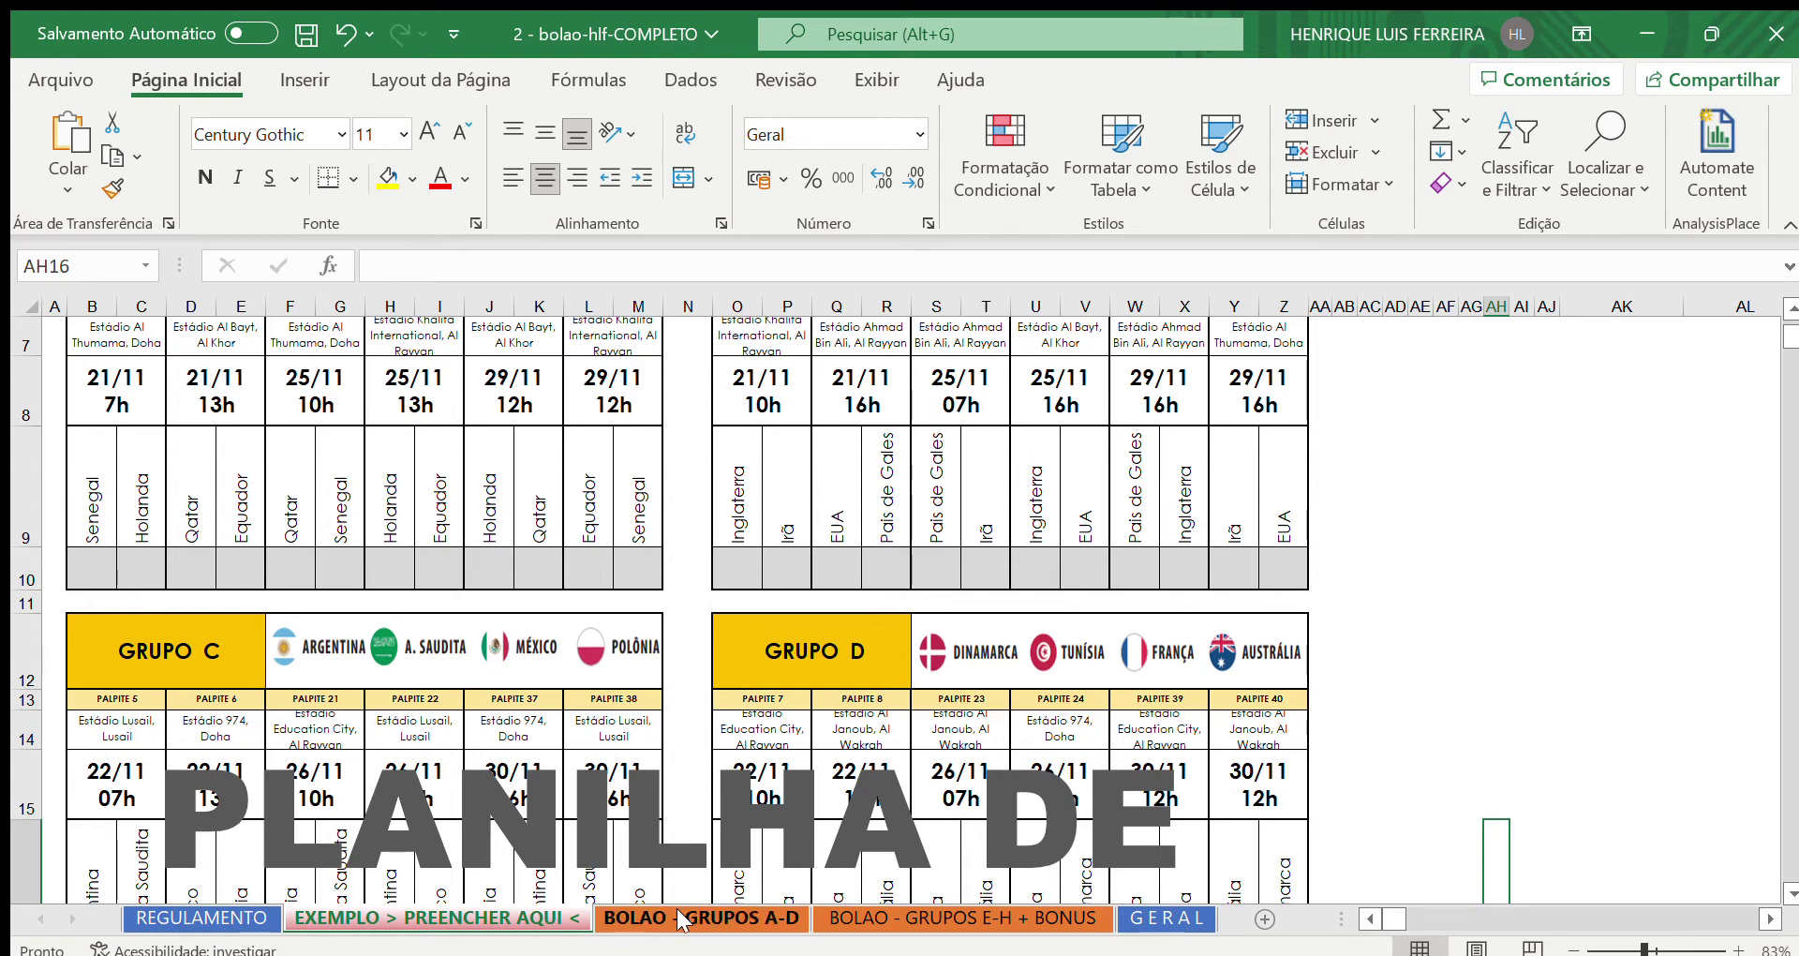
Go through the participant names in rows 9 to 14 of the BOLAO - GRUPOS A-D sheet
left_click(710, 917)
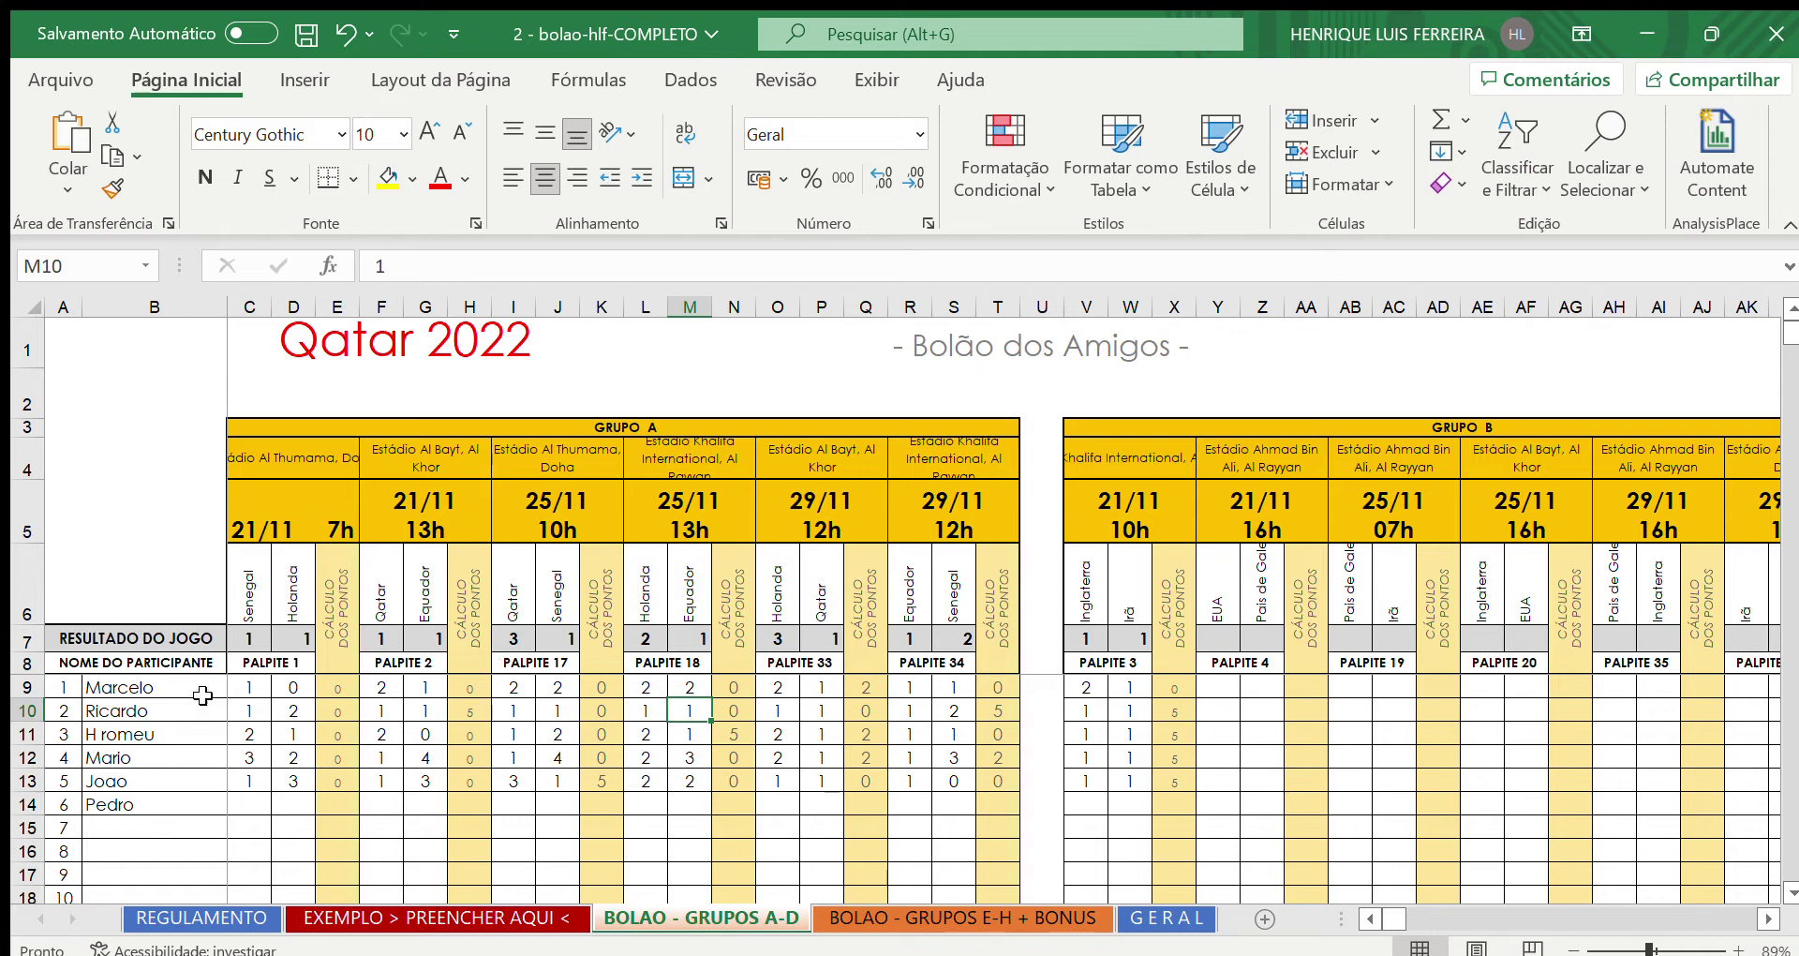
left_click(153, 685)
key("Down")
key("Down")
key("Down")
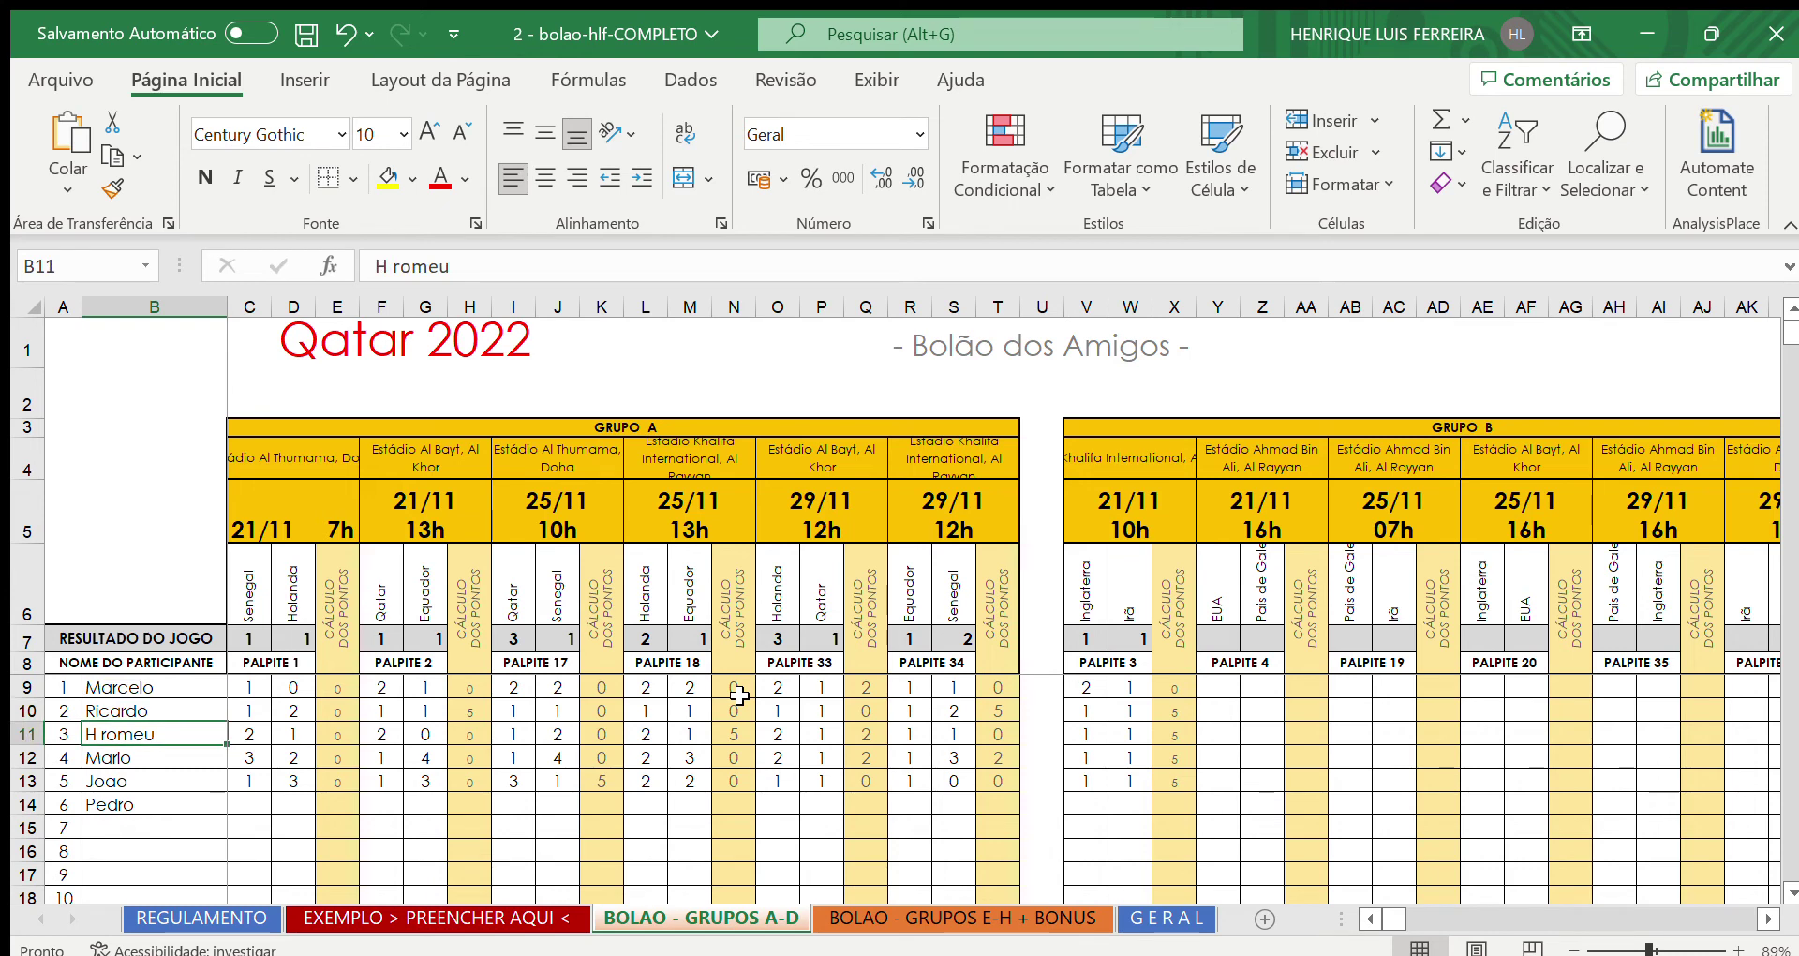
key("Down")
key("Down")
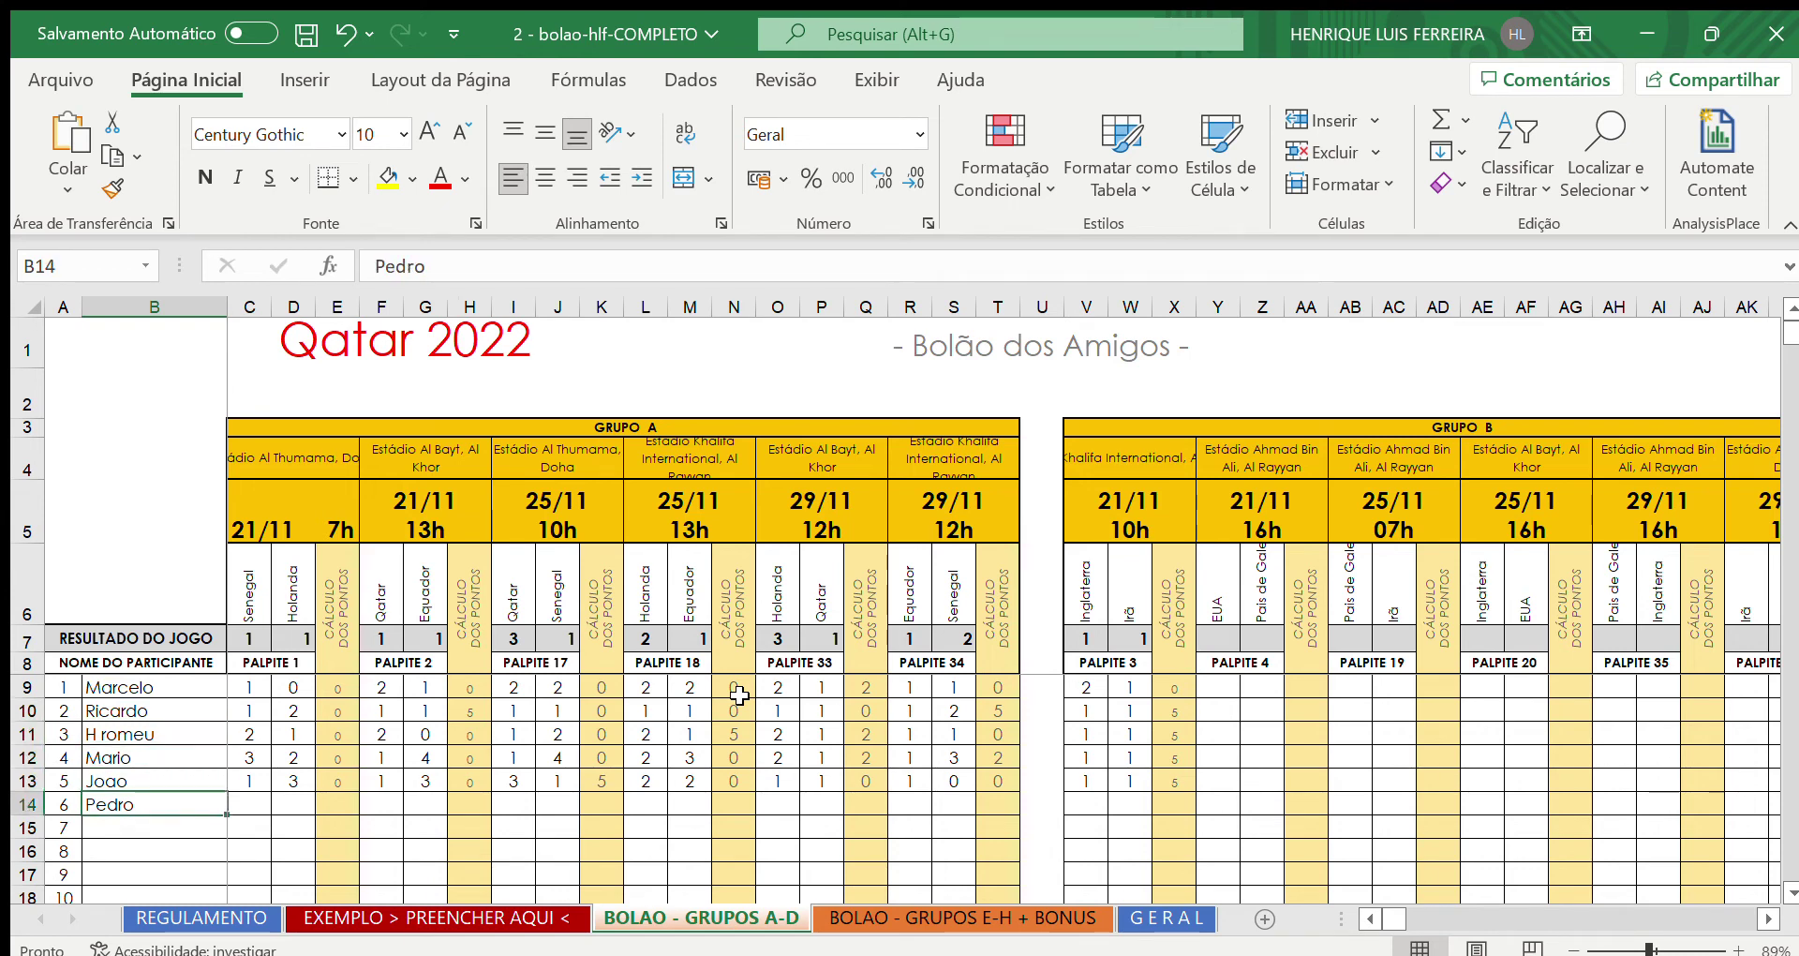
Enter the sixth participant's predictions in row 14: 2-1 for PALPITE 1 and 1-2 for PALPITE 2
left_click(251, 802)
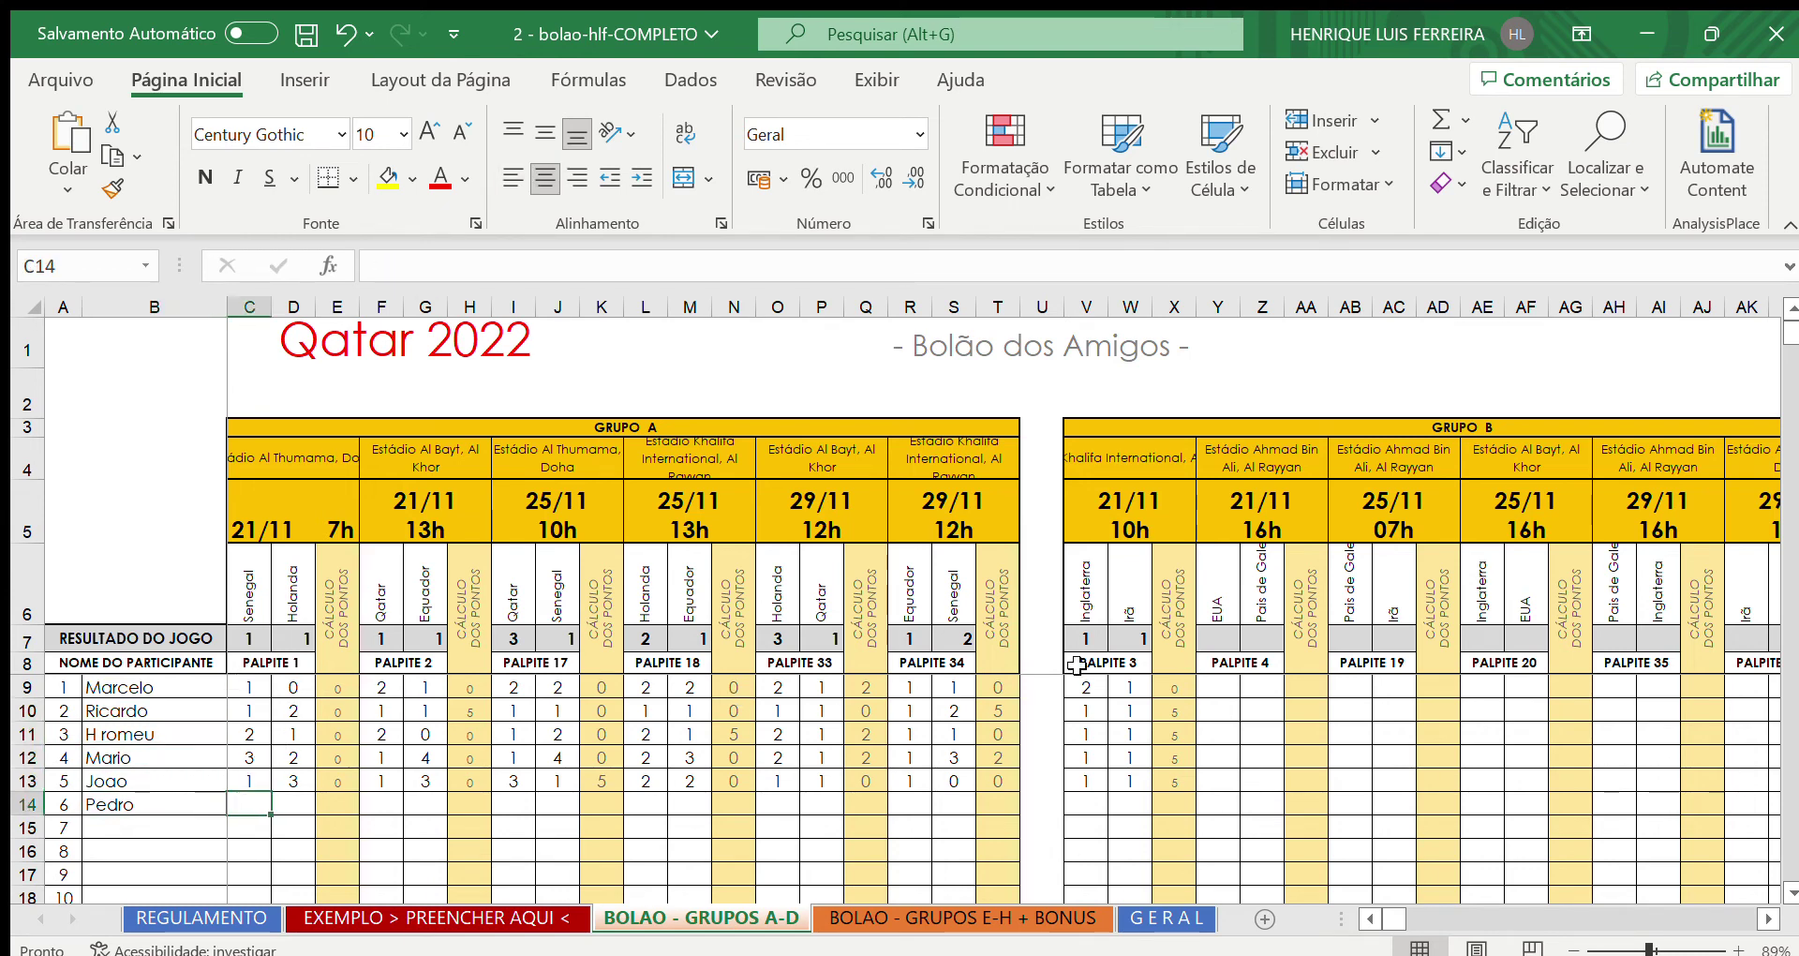
type("2")
key("Tab")
type("1")
key("Tab")
key("Tab")
type("1")
key("Tab")
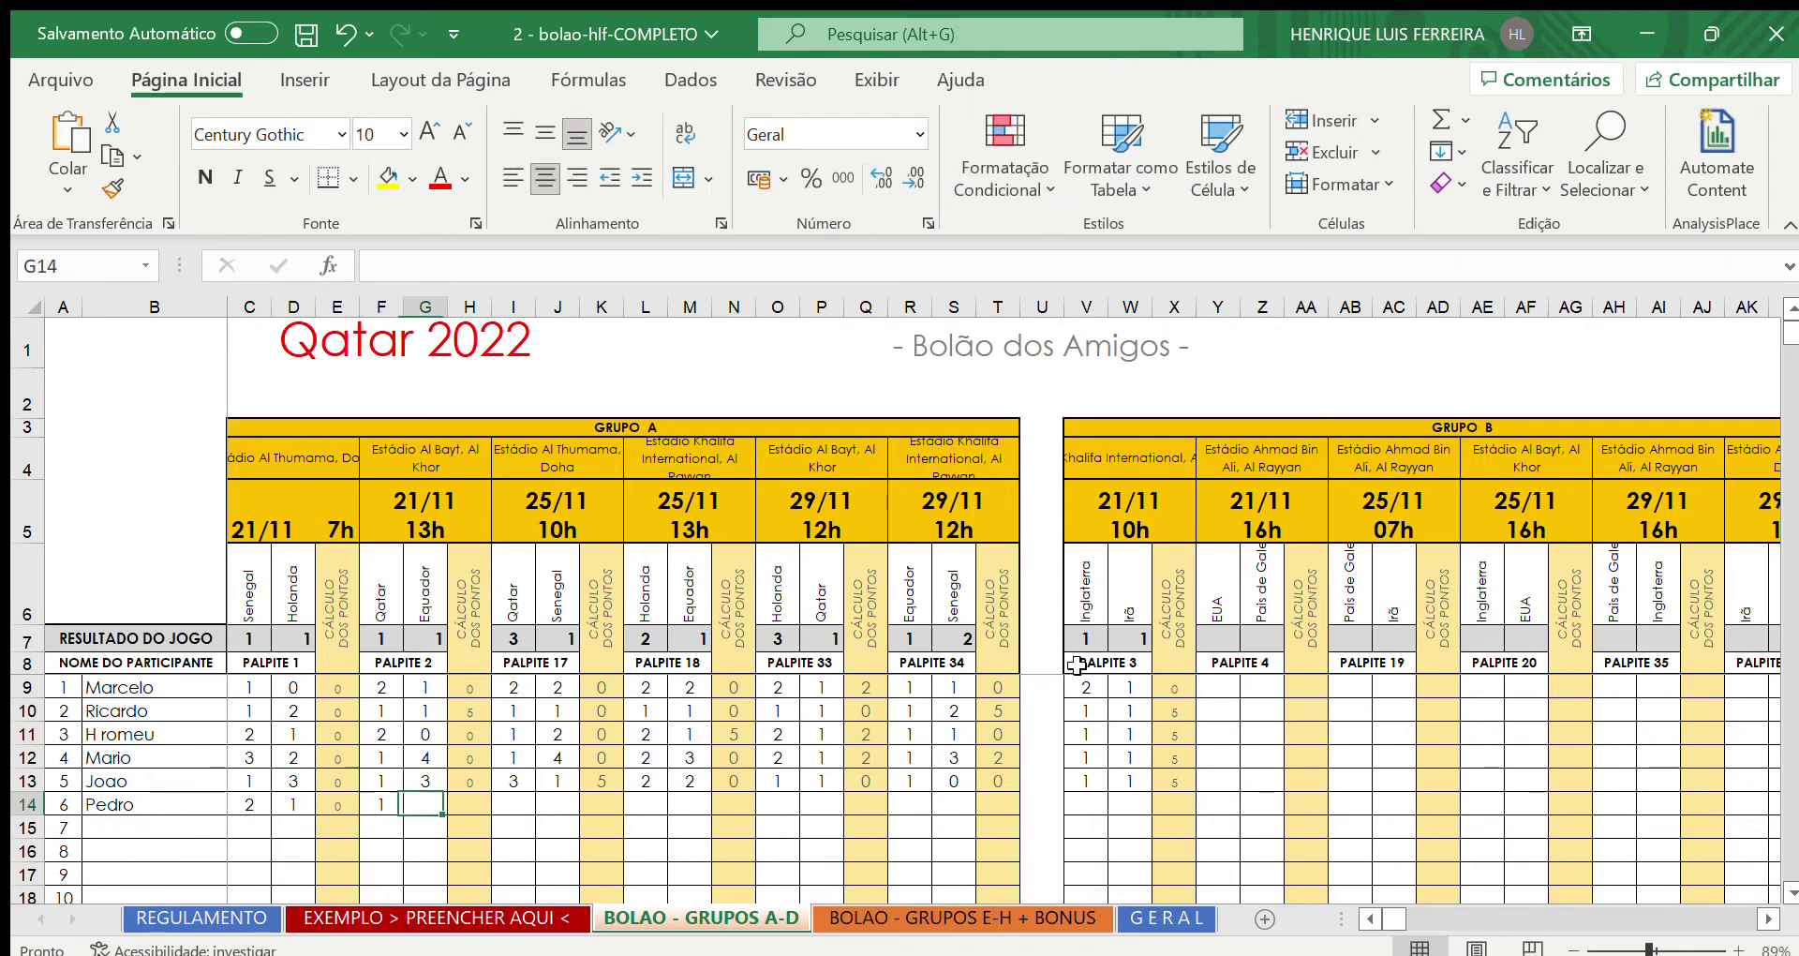
type("2")
key("Tab")
key("Tab")
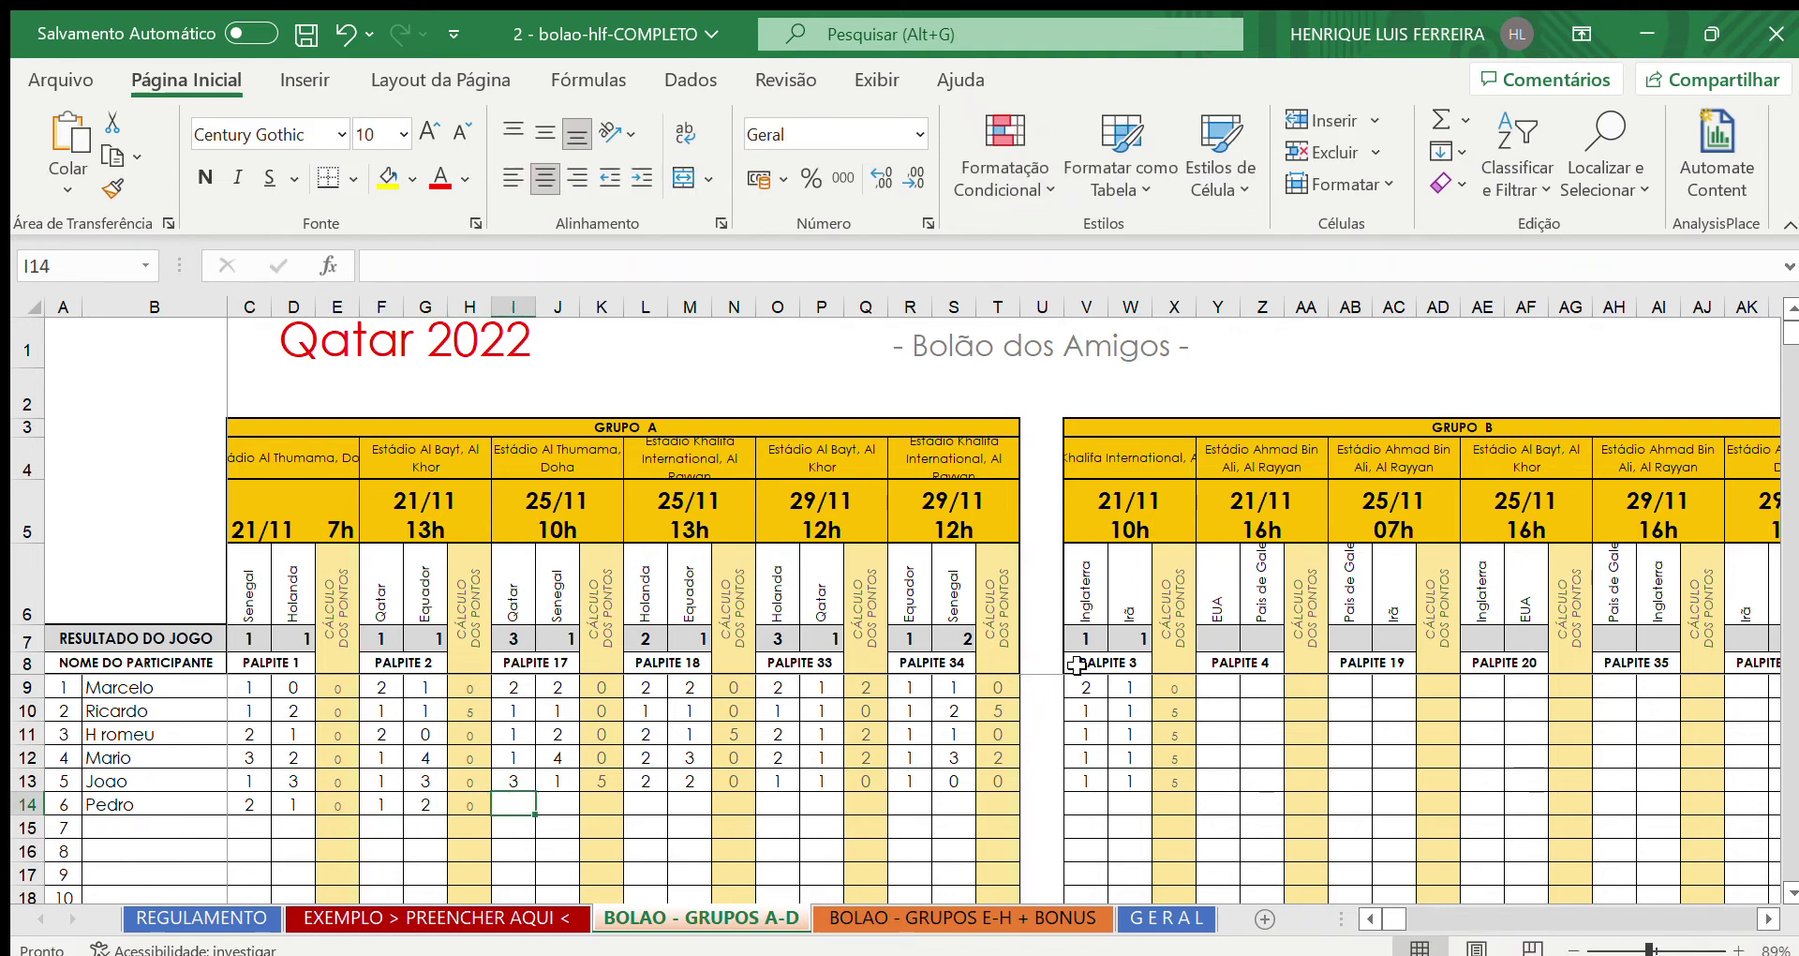
Fill in the sixth participant's predictions: 2-2 for PALPITE 17, 1-1 for PALPITE 18 and 3-1 for PALPITE 33
type("2")
key("Tab")
type("2")
key("Tab")
key("Tab")
type("1")
key("Tab")
type("1")
key("Tab")
key("Tab")
type("3")
key("Tab")
type("1")
key("Tab")
key("Tab")
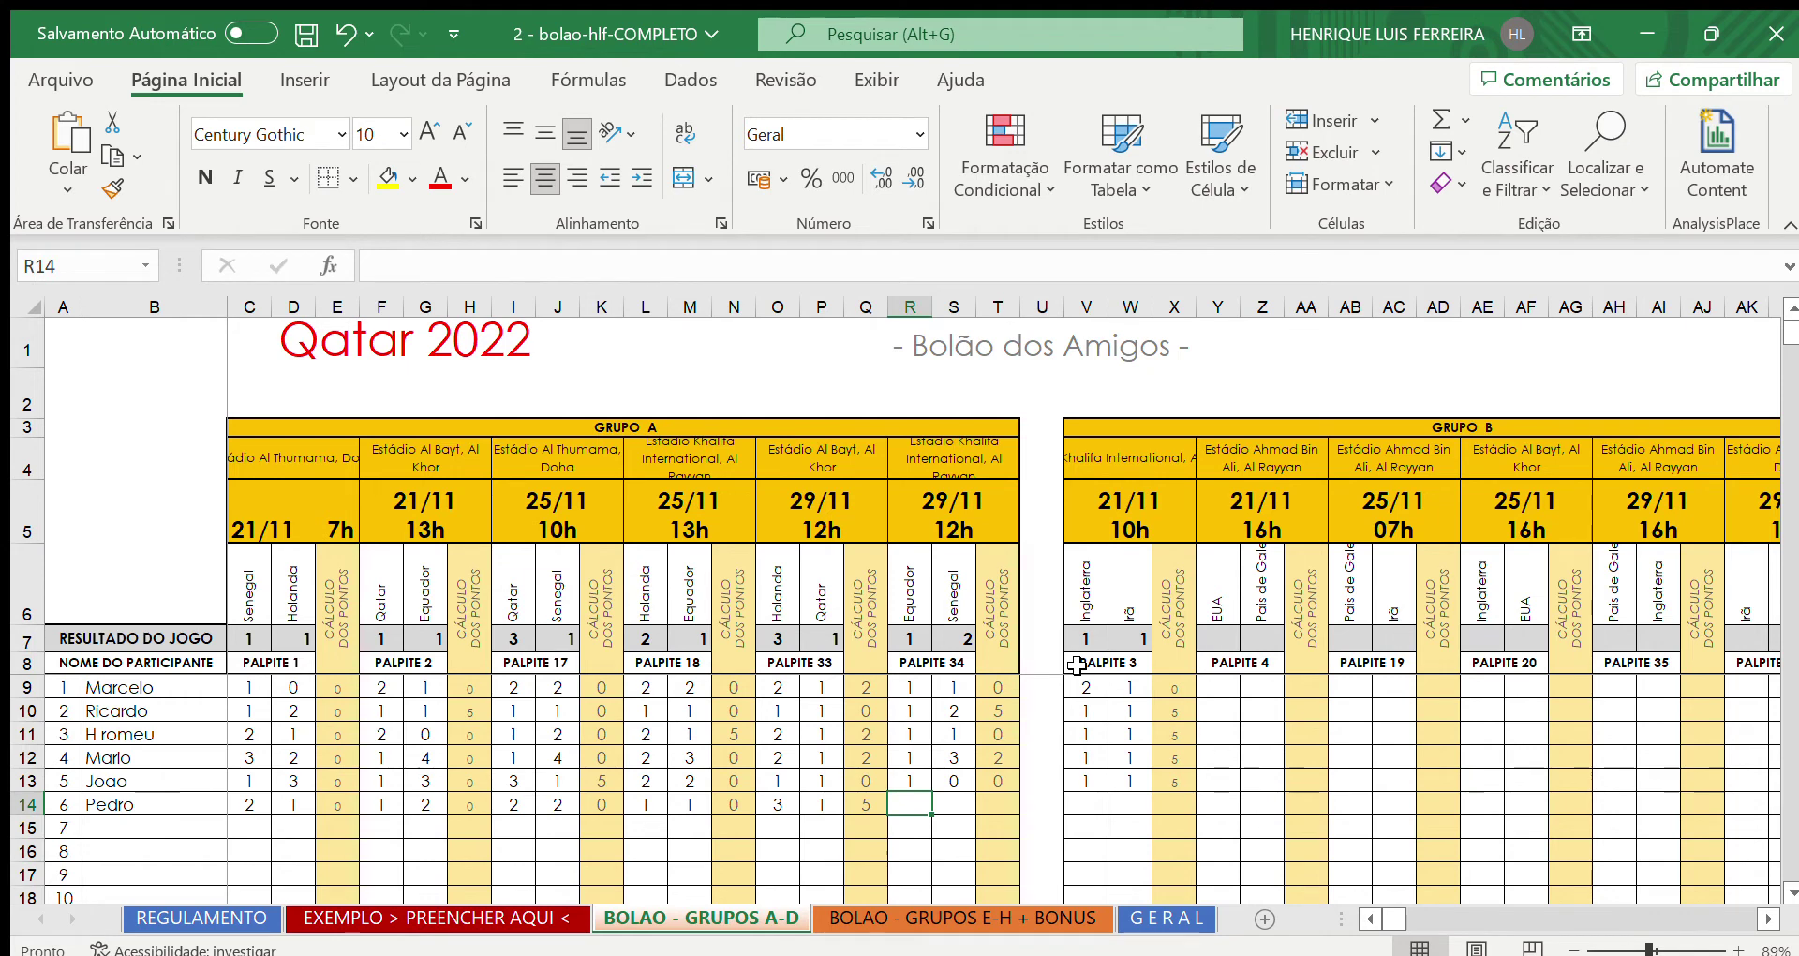
Enter the sixth participant's predictions of 1-0 for PALPITE 34 and 2-2 for PALPITE 3 in Grupo B
type("1")
key("Tab")
type("0")
key("Tab")
key("Tab")
key("Tab")
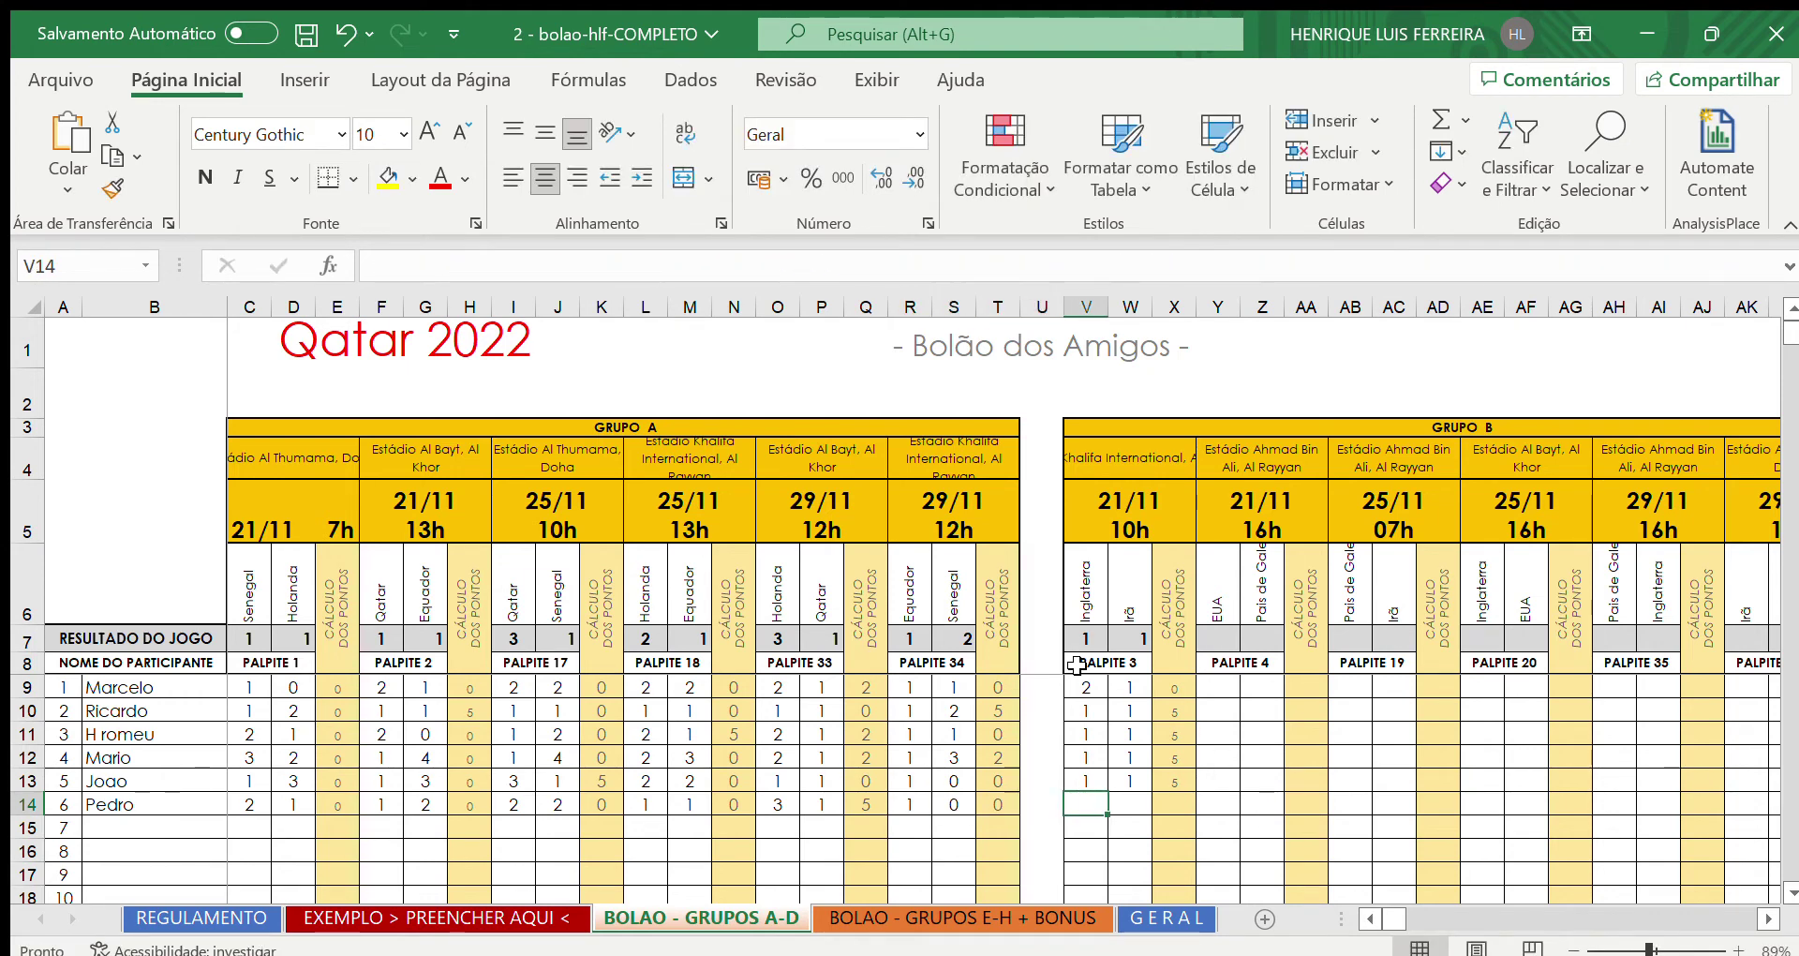
type("2")
key("Tab")
type("2")
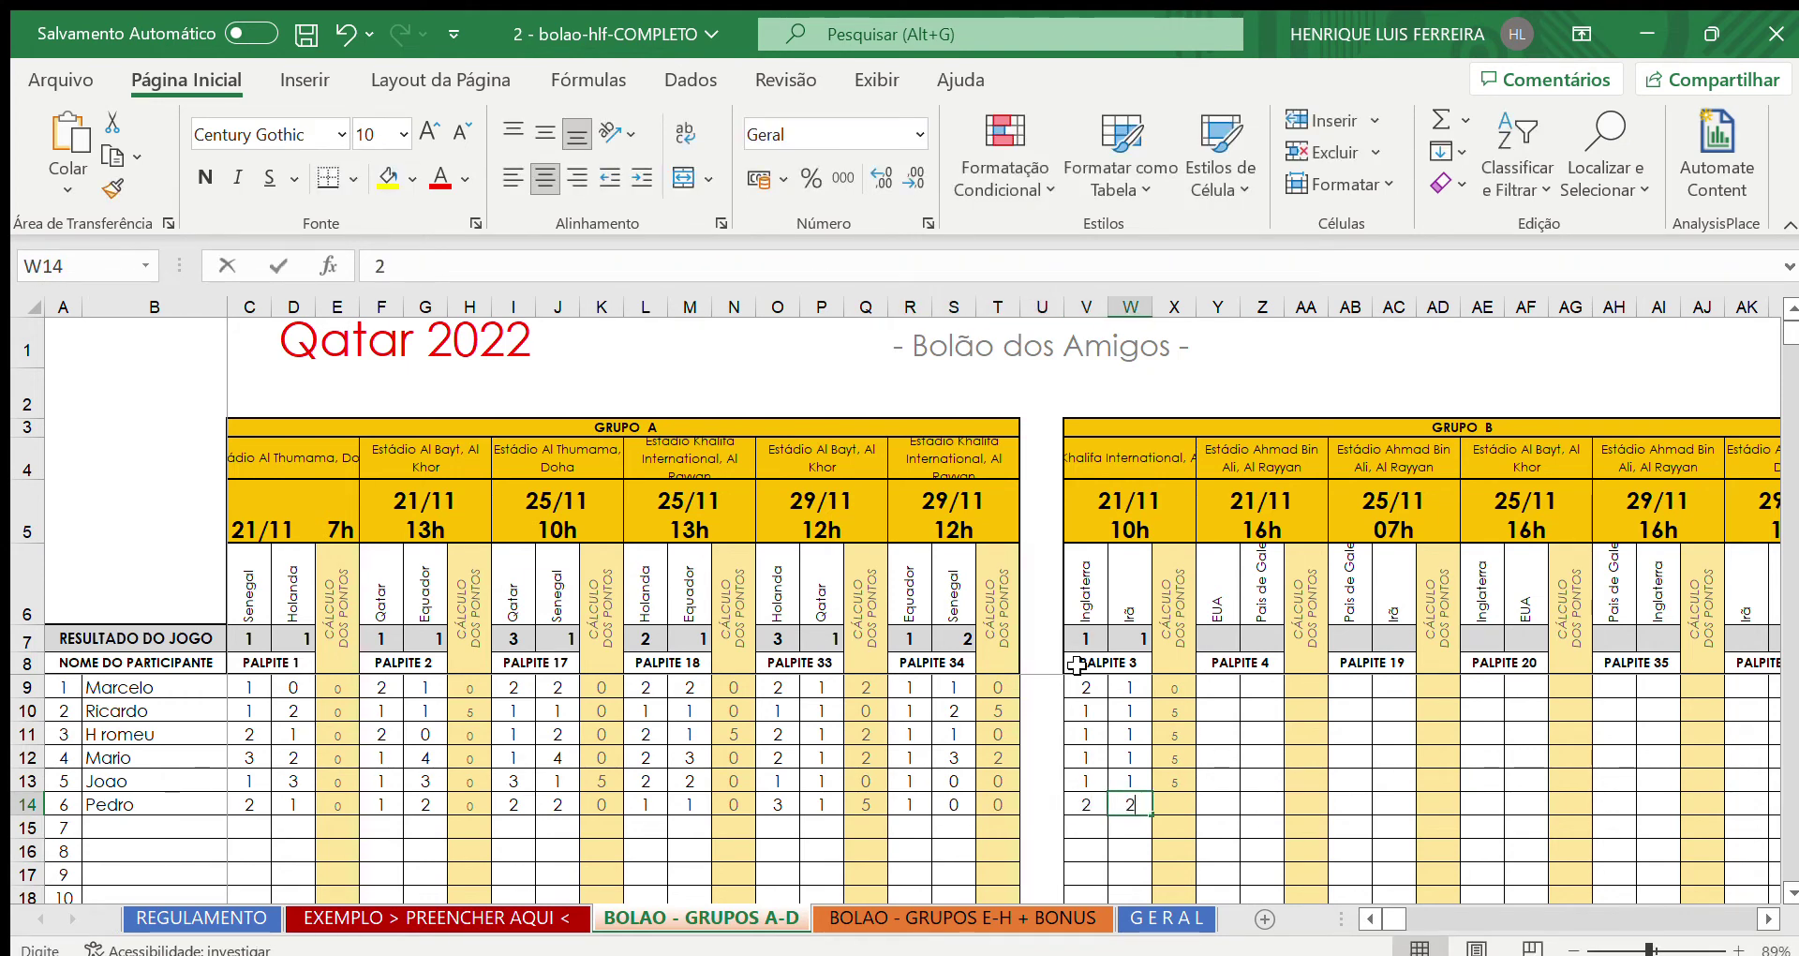
key("shift+Tab")
Review the sixth participant's predictions and calculated points along row 14, back to the name column
key("Left")
key("Left")
key("Left")
key("Left")
key("Left")
key("Left")
key("Left")
key("Left")
key("Left")
key("Left")
key("Left")
key("Left")
key("Left")
key("Left")
key("Left")
key("Left")
key("Left")
key("Left")
key("Left")
key("Left")
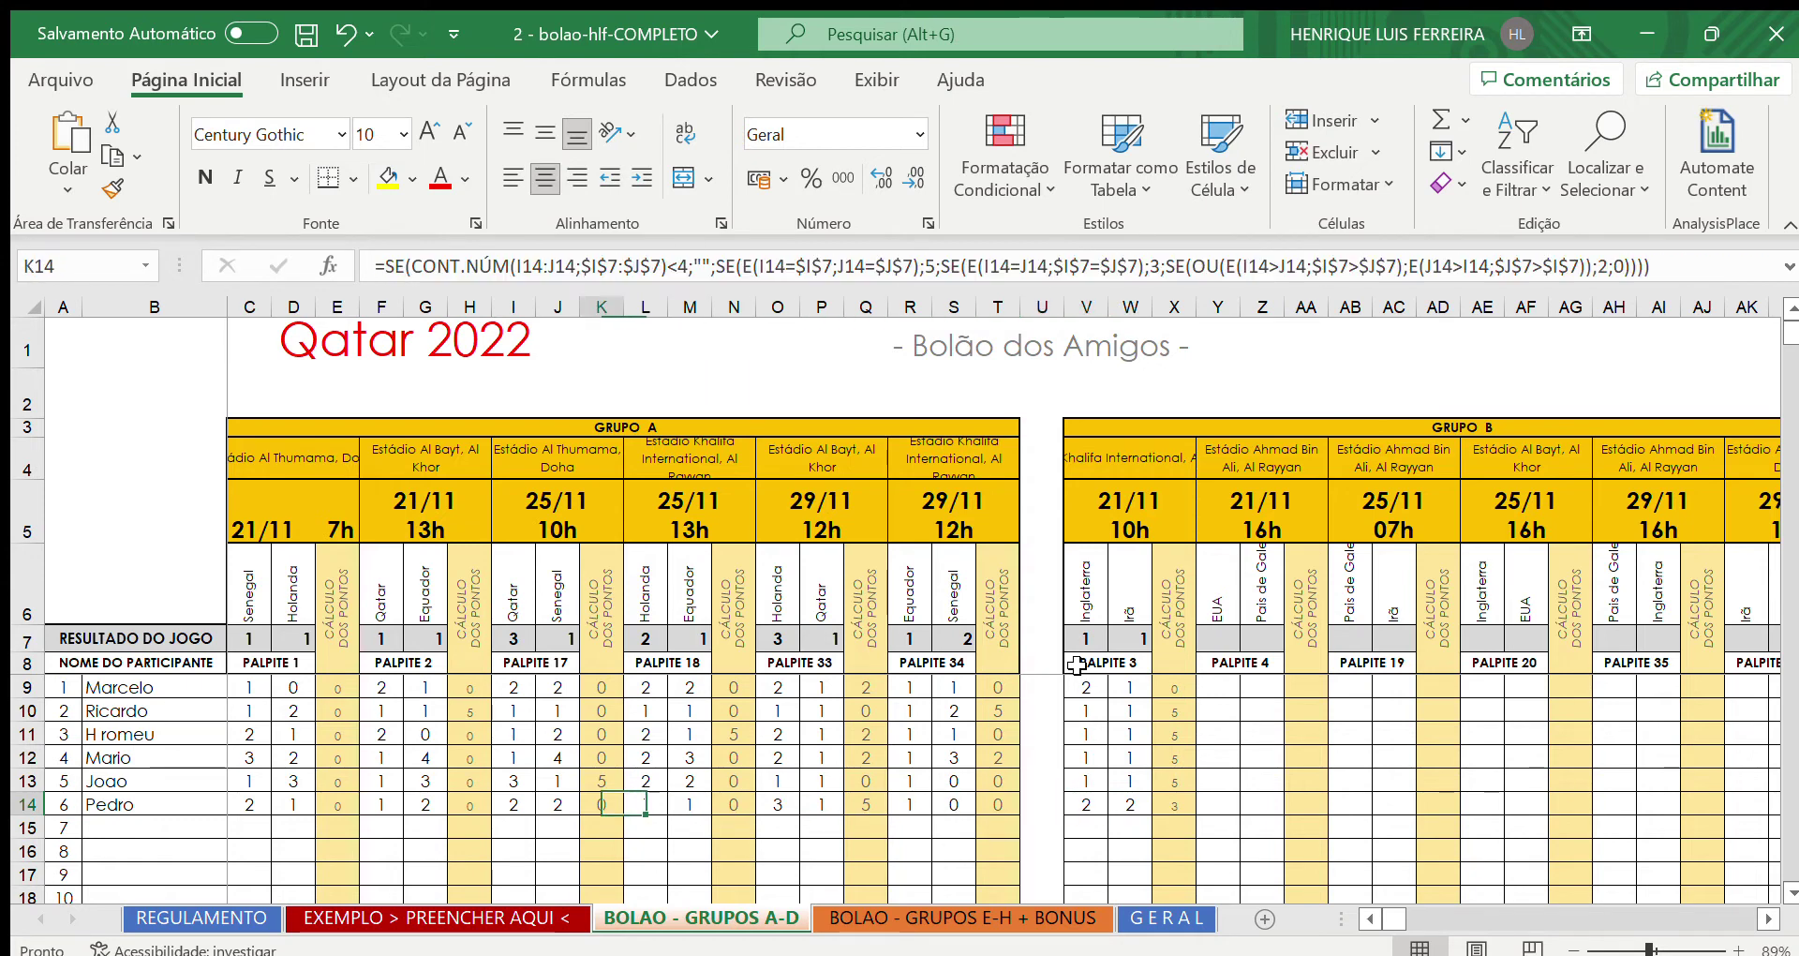
key("Right")
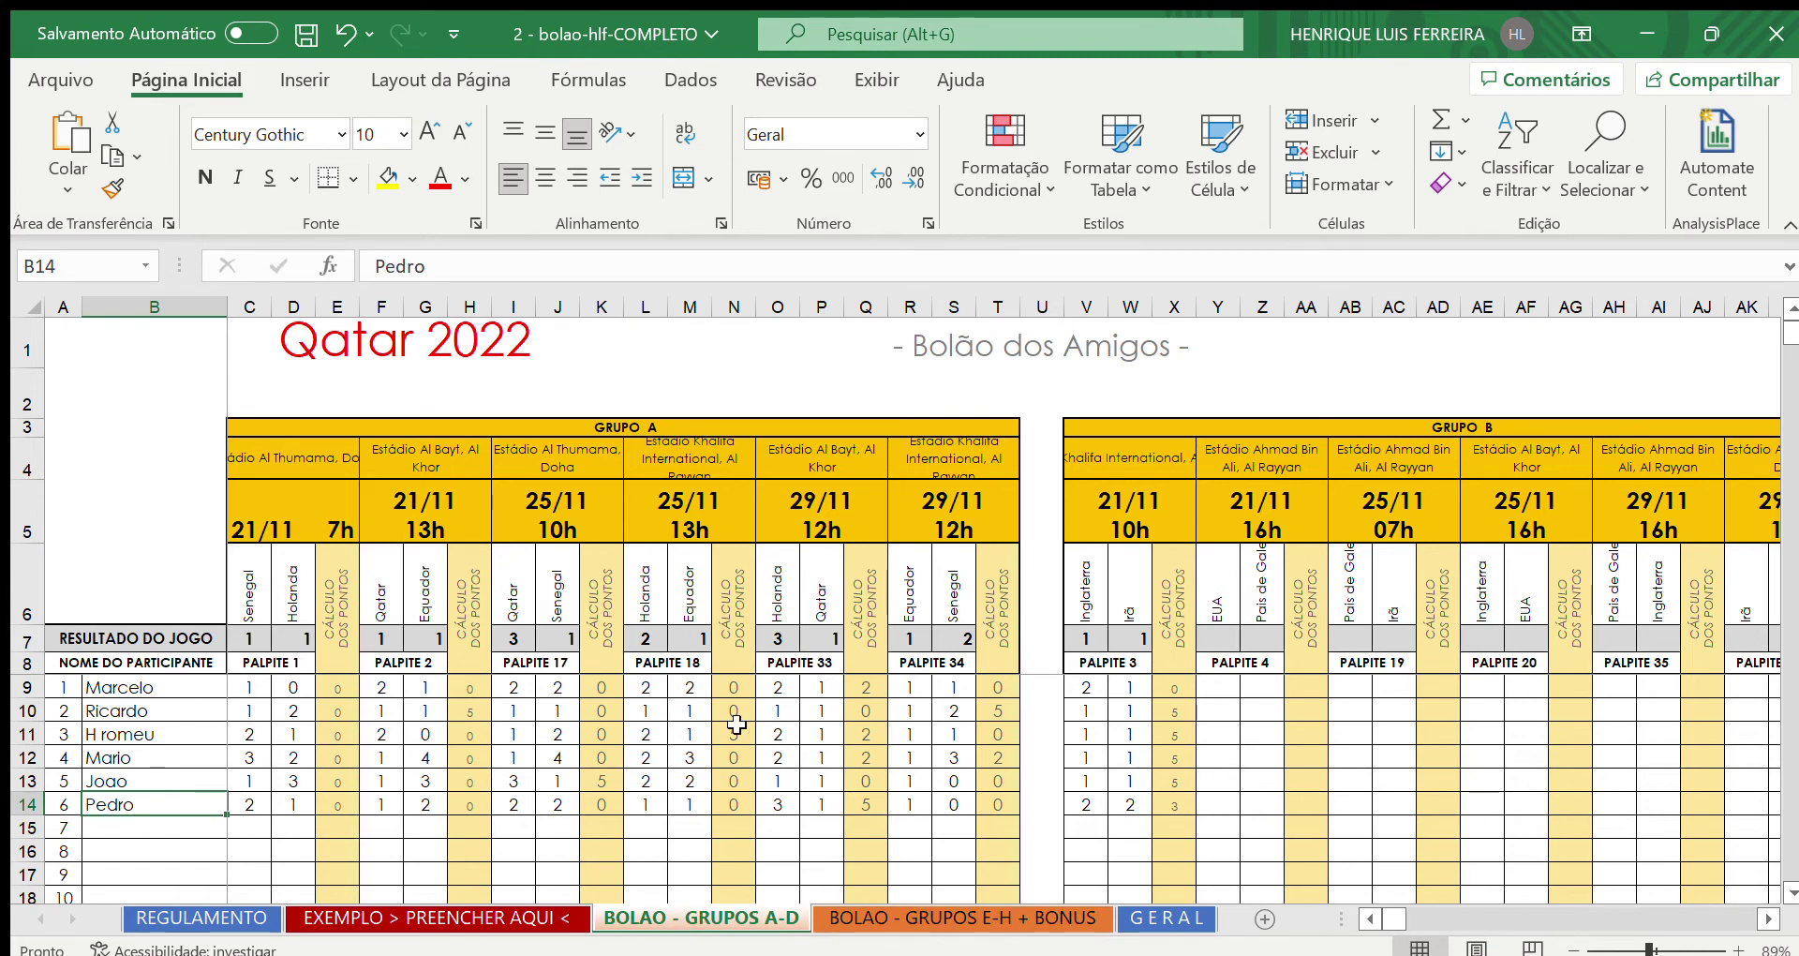
Check the linked participant names listed in column B of the BOLAO - GRUPOS E-H + BONUS sheet
left_click(955, 913)
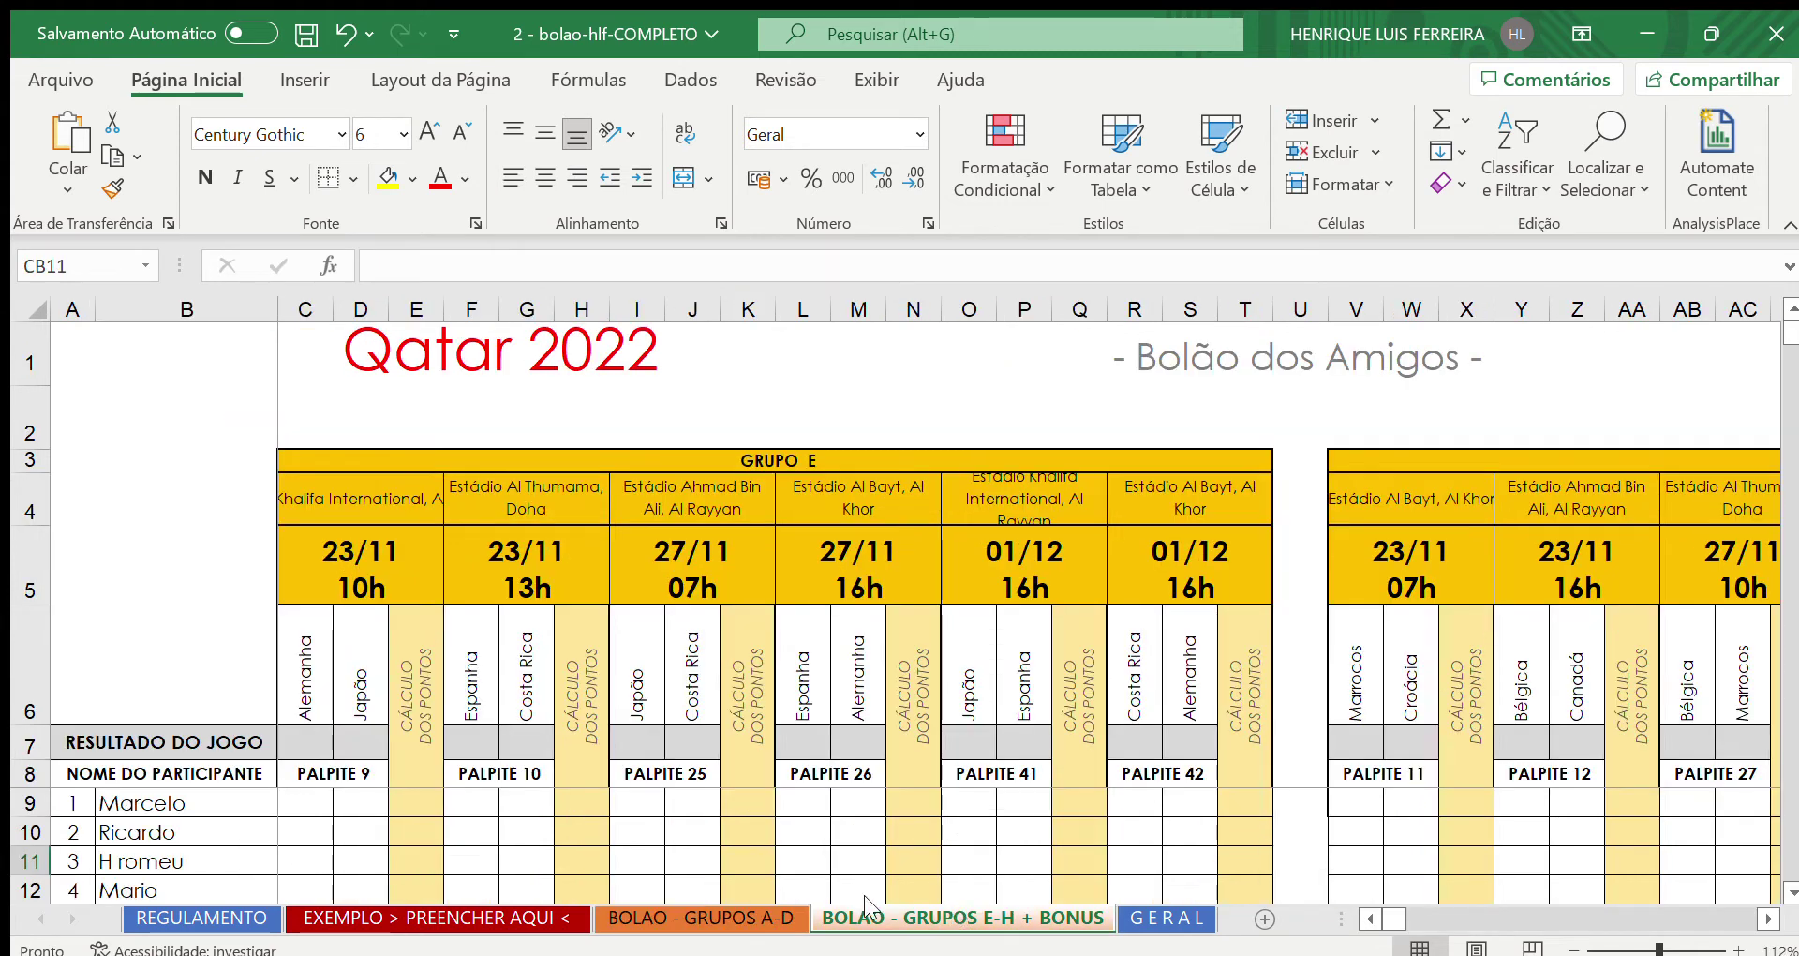
scroll(198, 819, "down", 1)
scroll(197, 820, "up", 1)
left_click(194, 810)
key("Down")
key("Down")
key("Down")
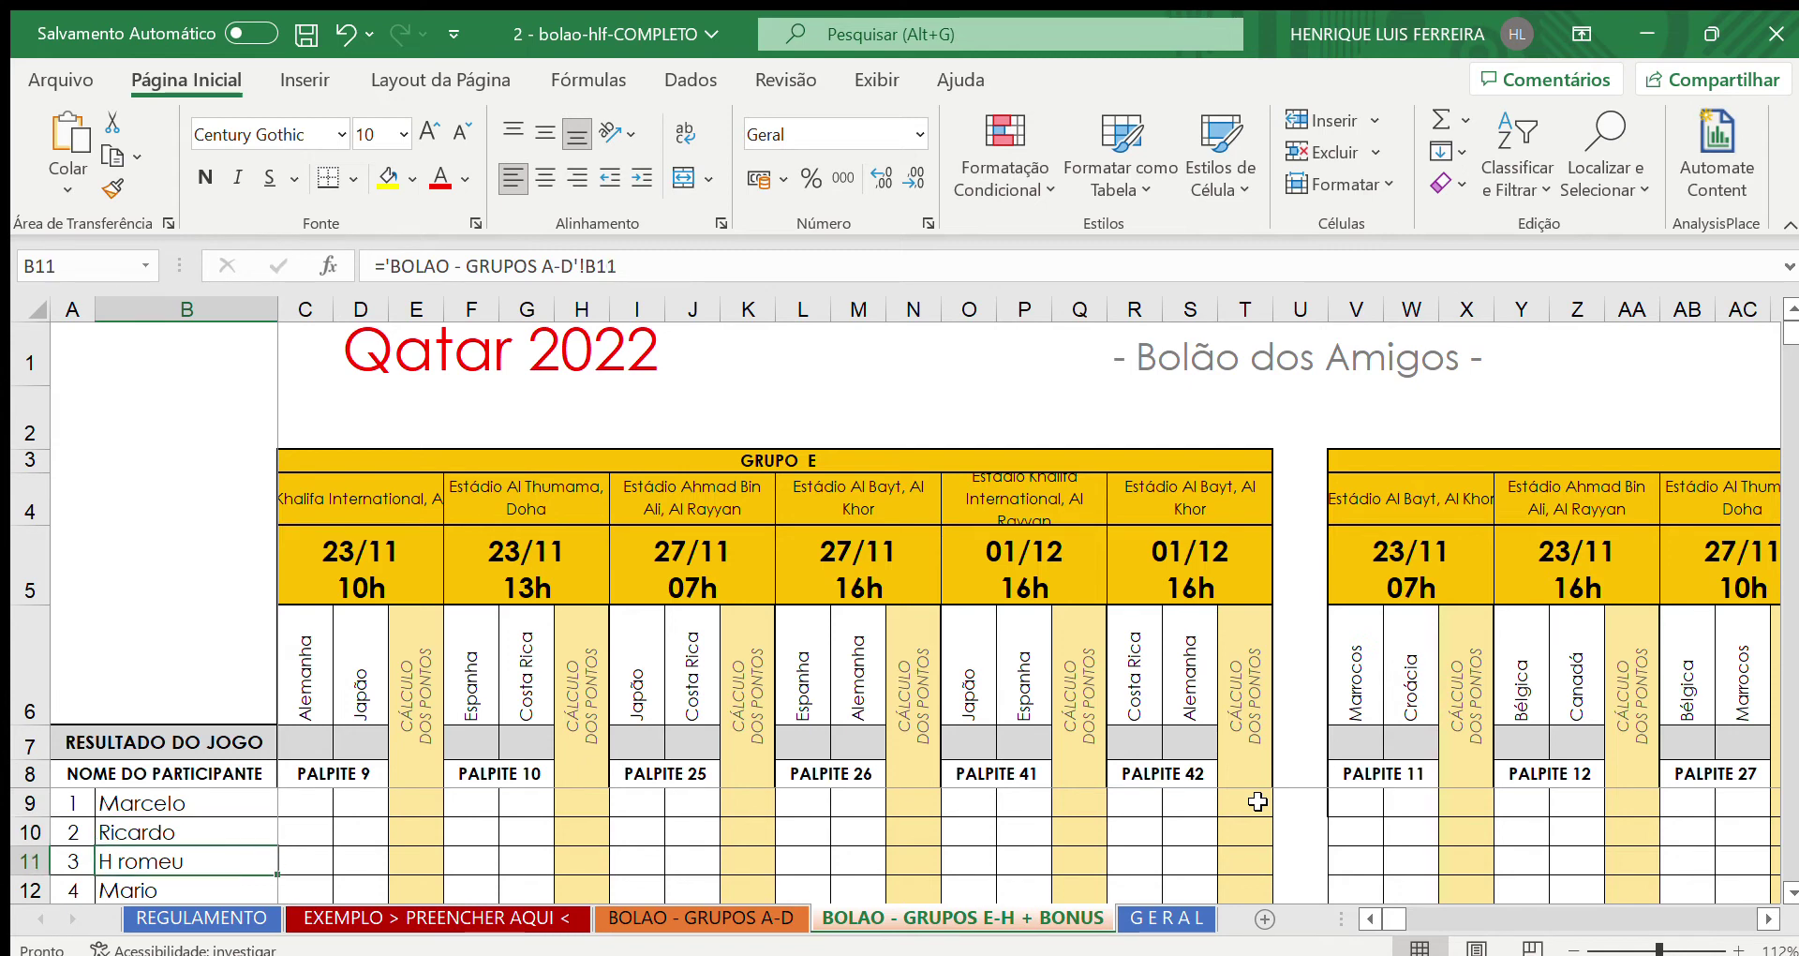
key("Down")
key("Down")
key("Down")
key("Up")
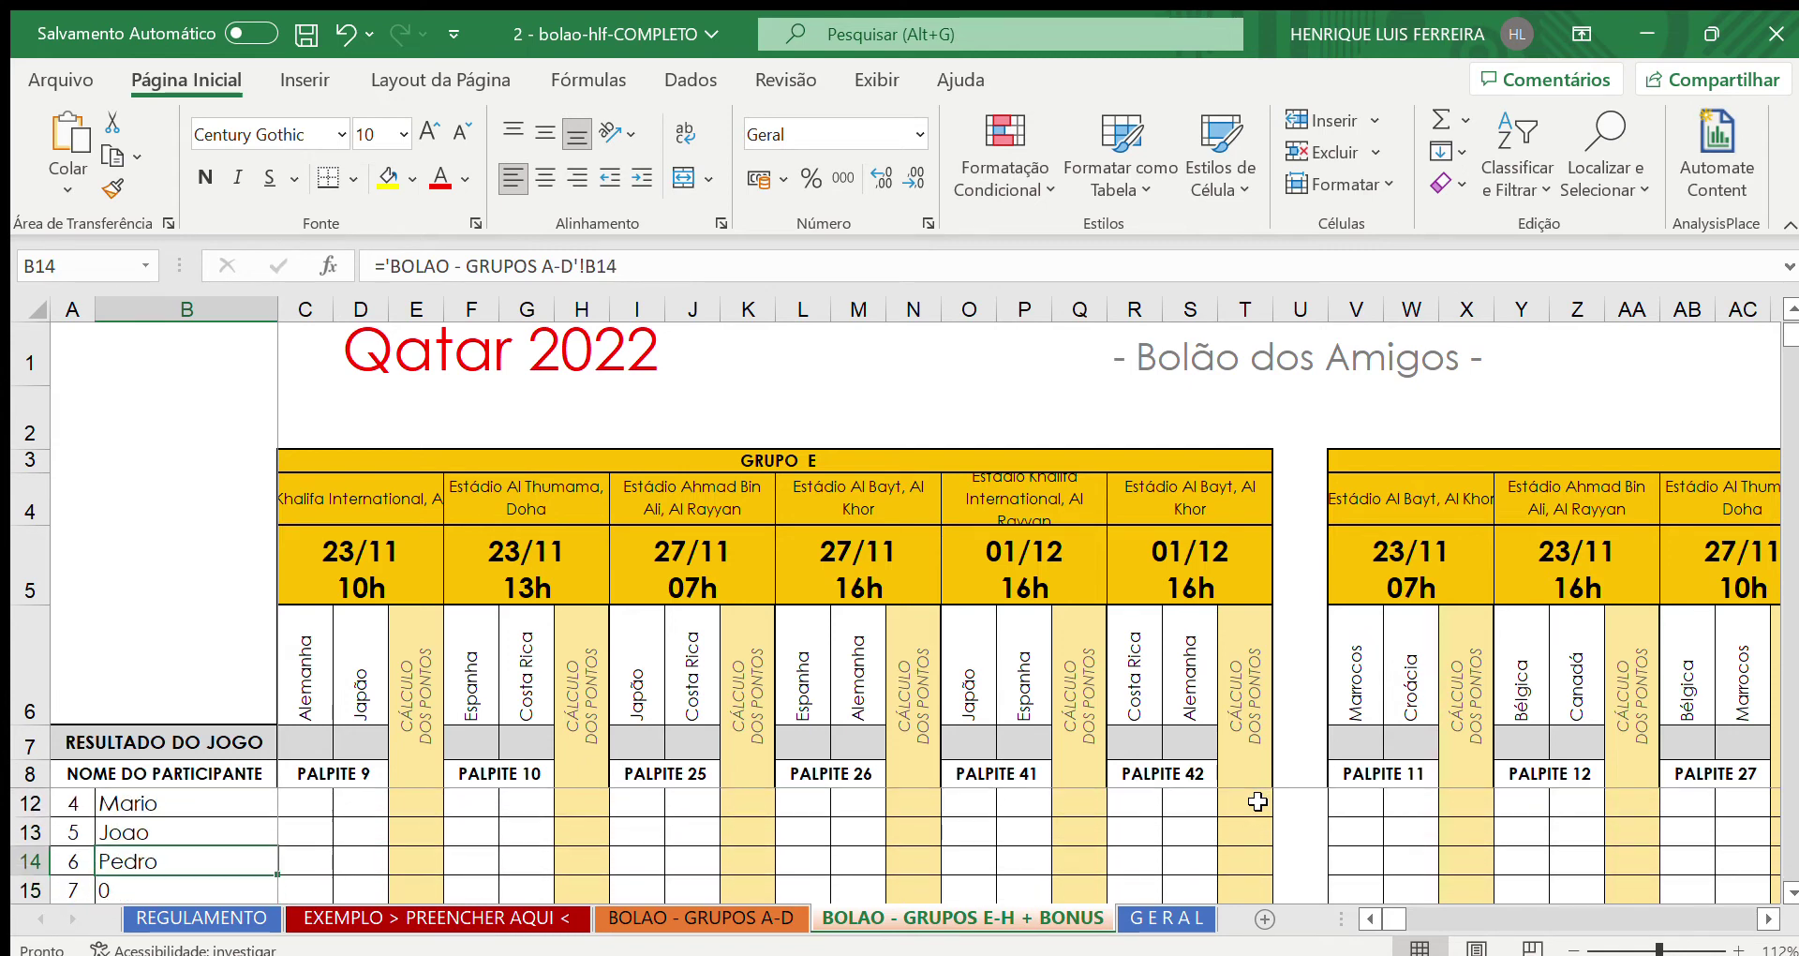
key("Up")
key("Up")
key("Up")
key("Up")
key("Up")
key("Up")
key("Up")
Enter the PALPITE 9 predictions: 1-1 for the first participant and 1-2 for the second
key("Down")
key("Down")
key("Right")
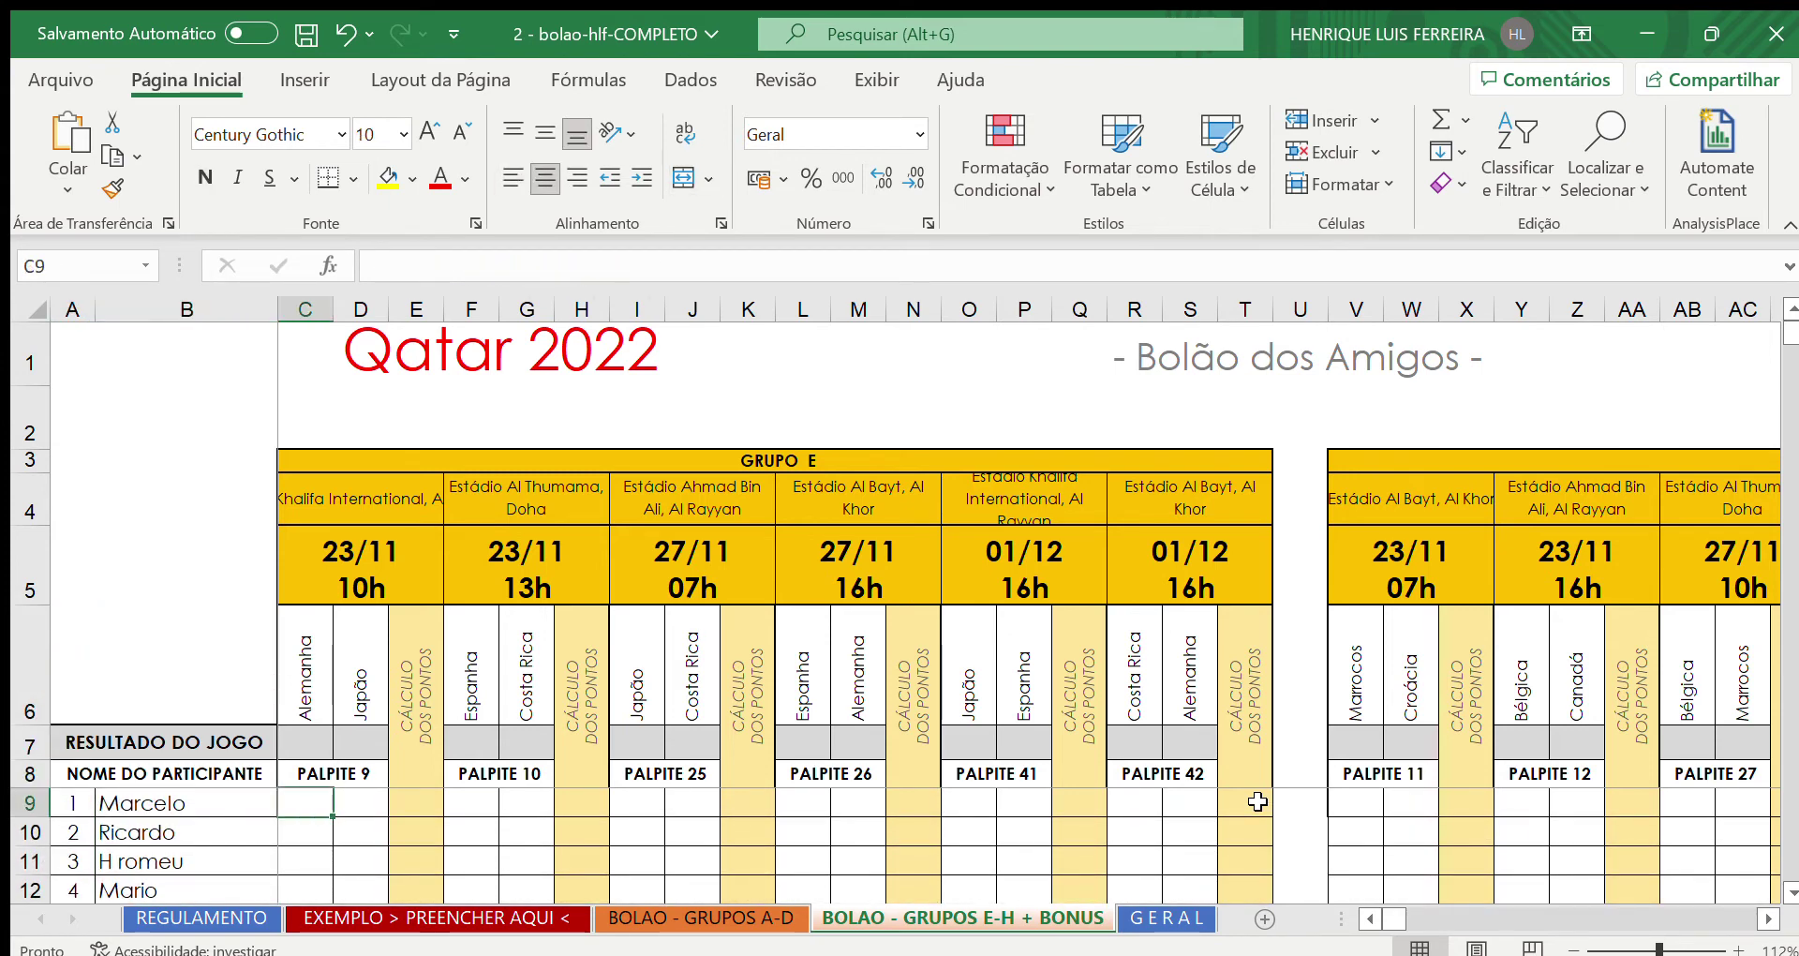
type("1")
key("Right")
type("1")
key("Down")
type("2")
key("Left")
type("1")
Enter 0-0 as the official result of the Alemanha x Japão match in the RESULTADO DO JOGO row
key("Up")
key("Up")
key("Up")
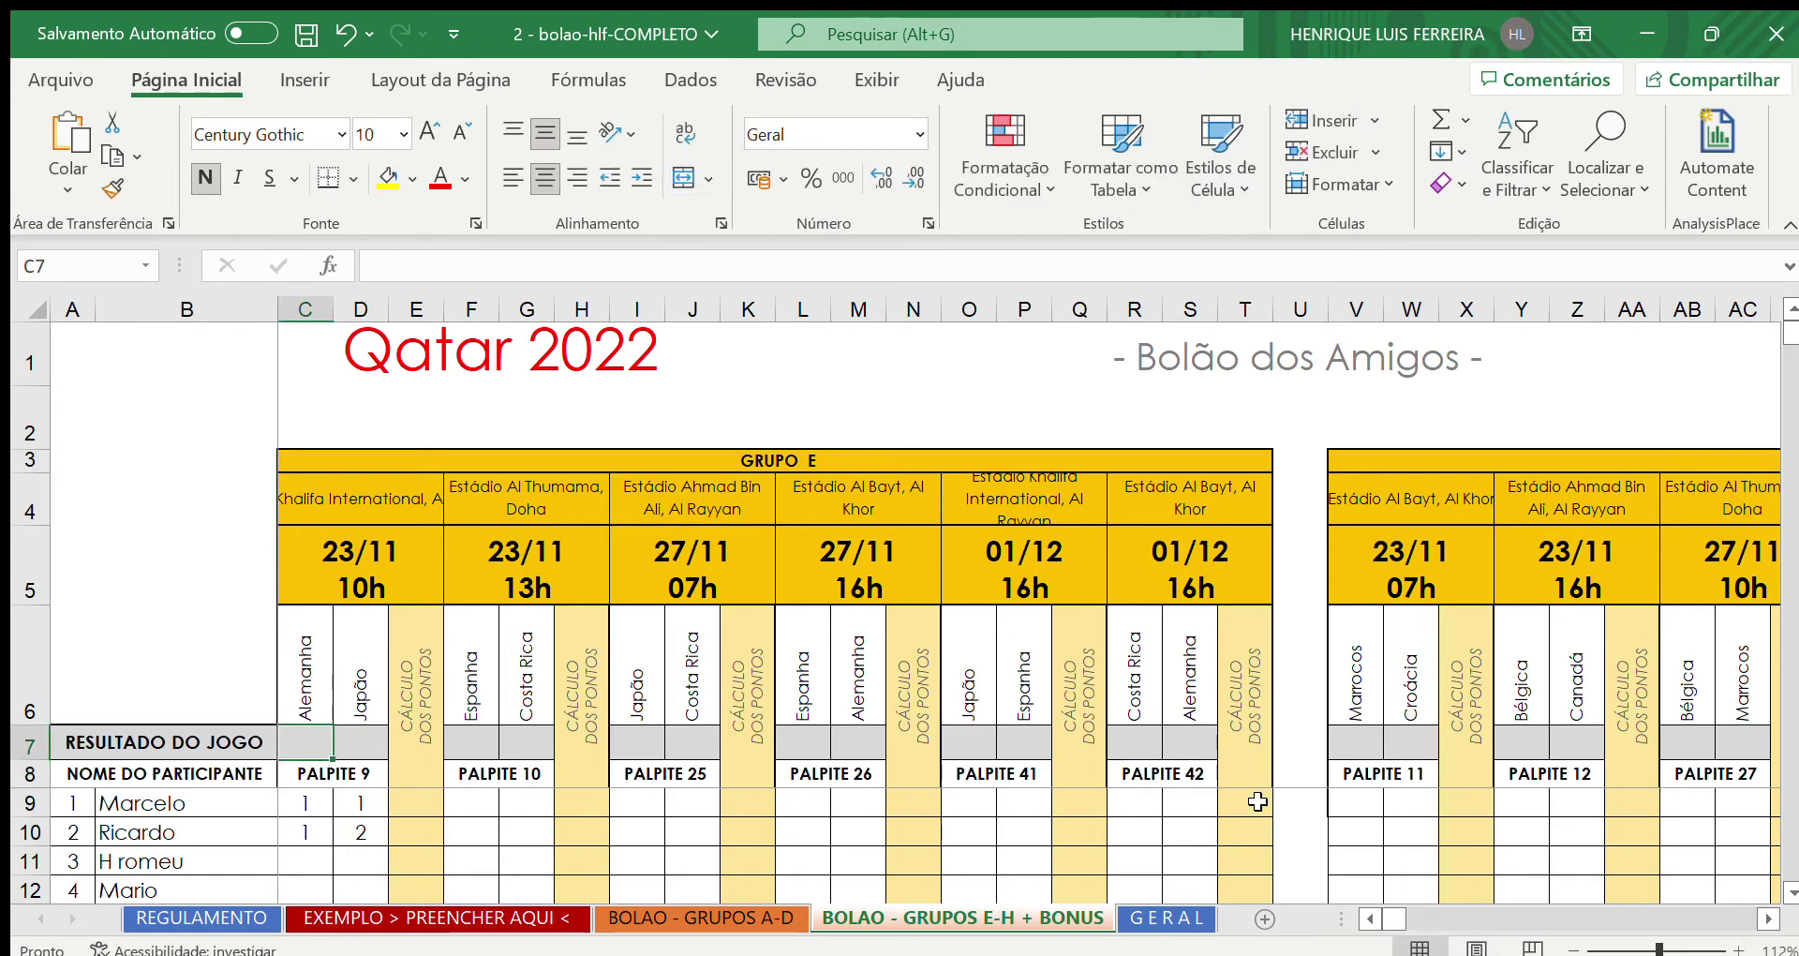
type("0")
key("Right")
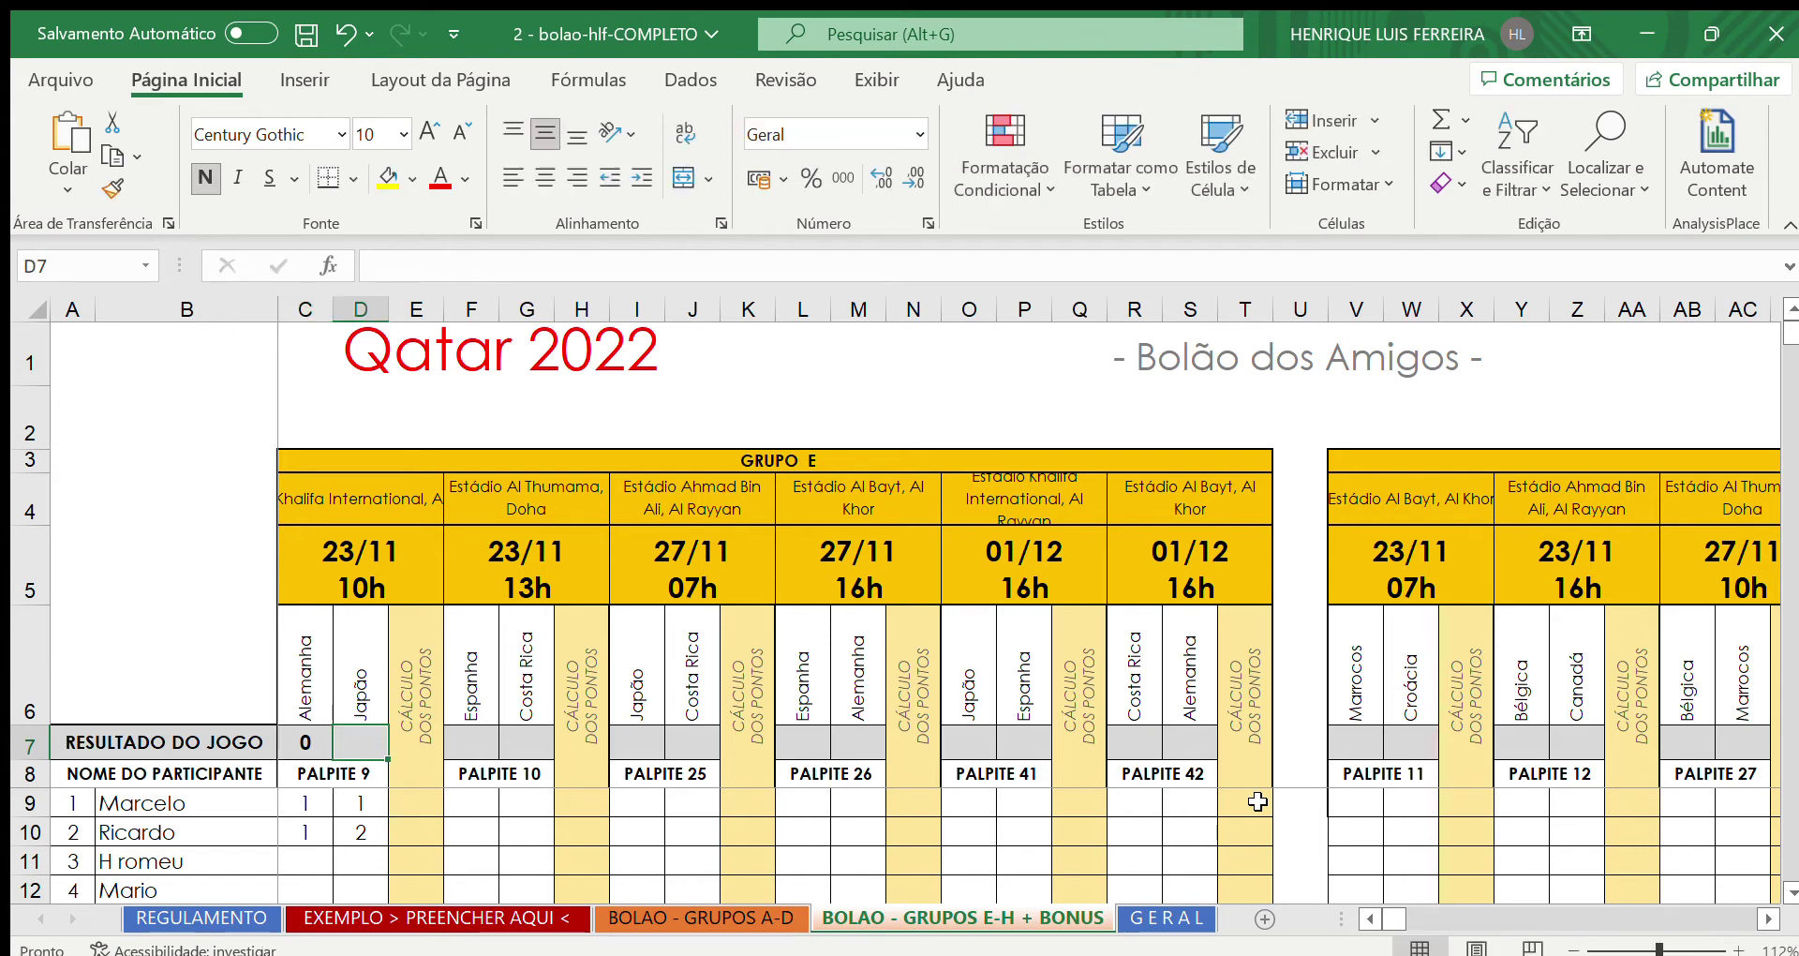
type("0")
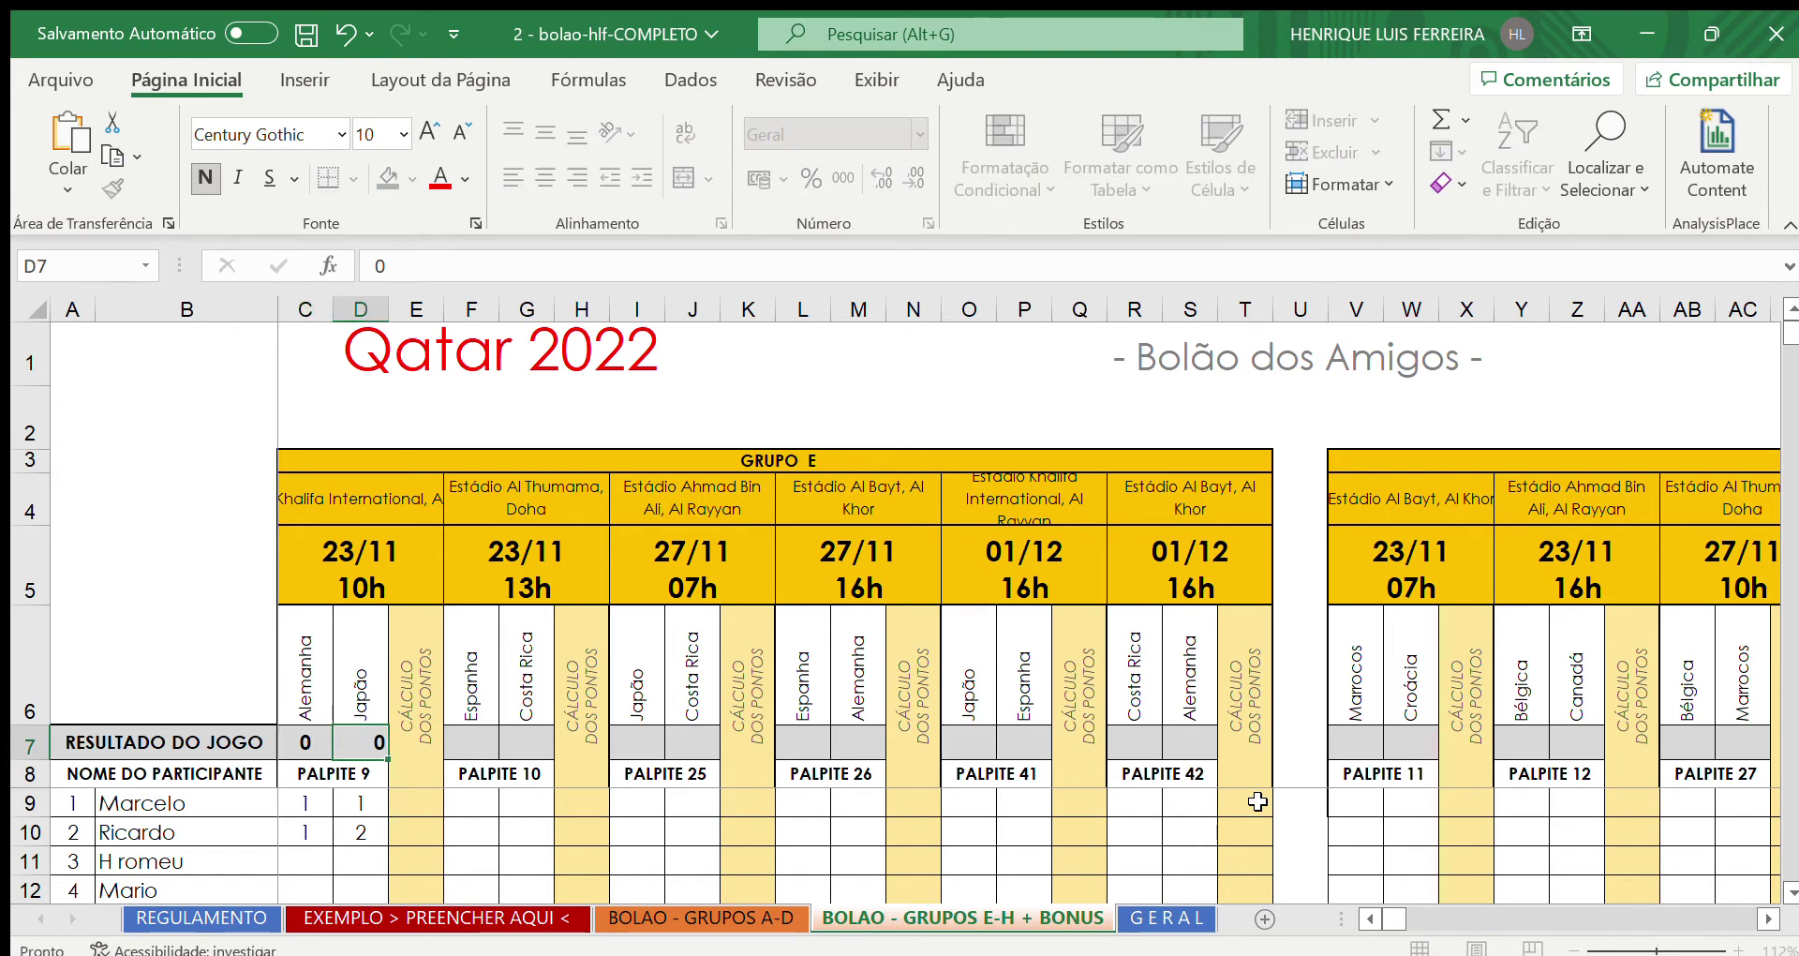
key("Return")
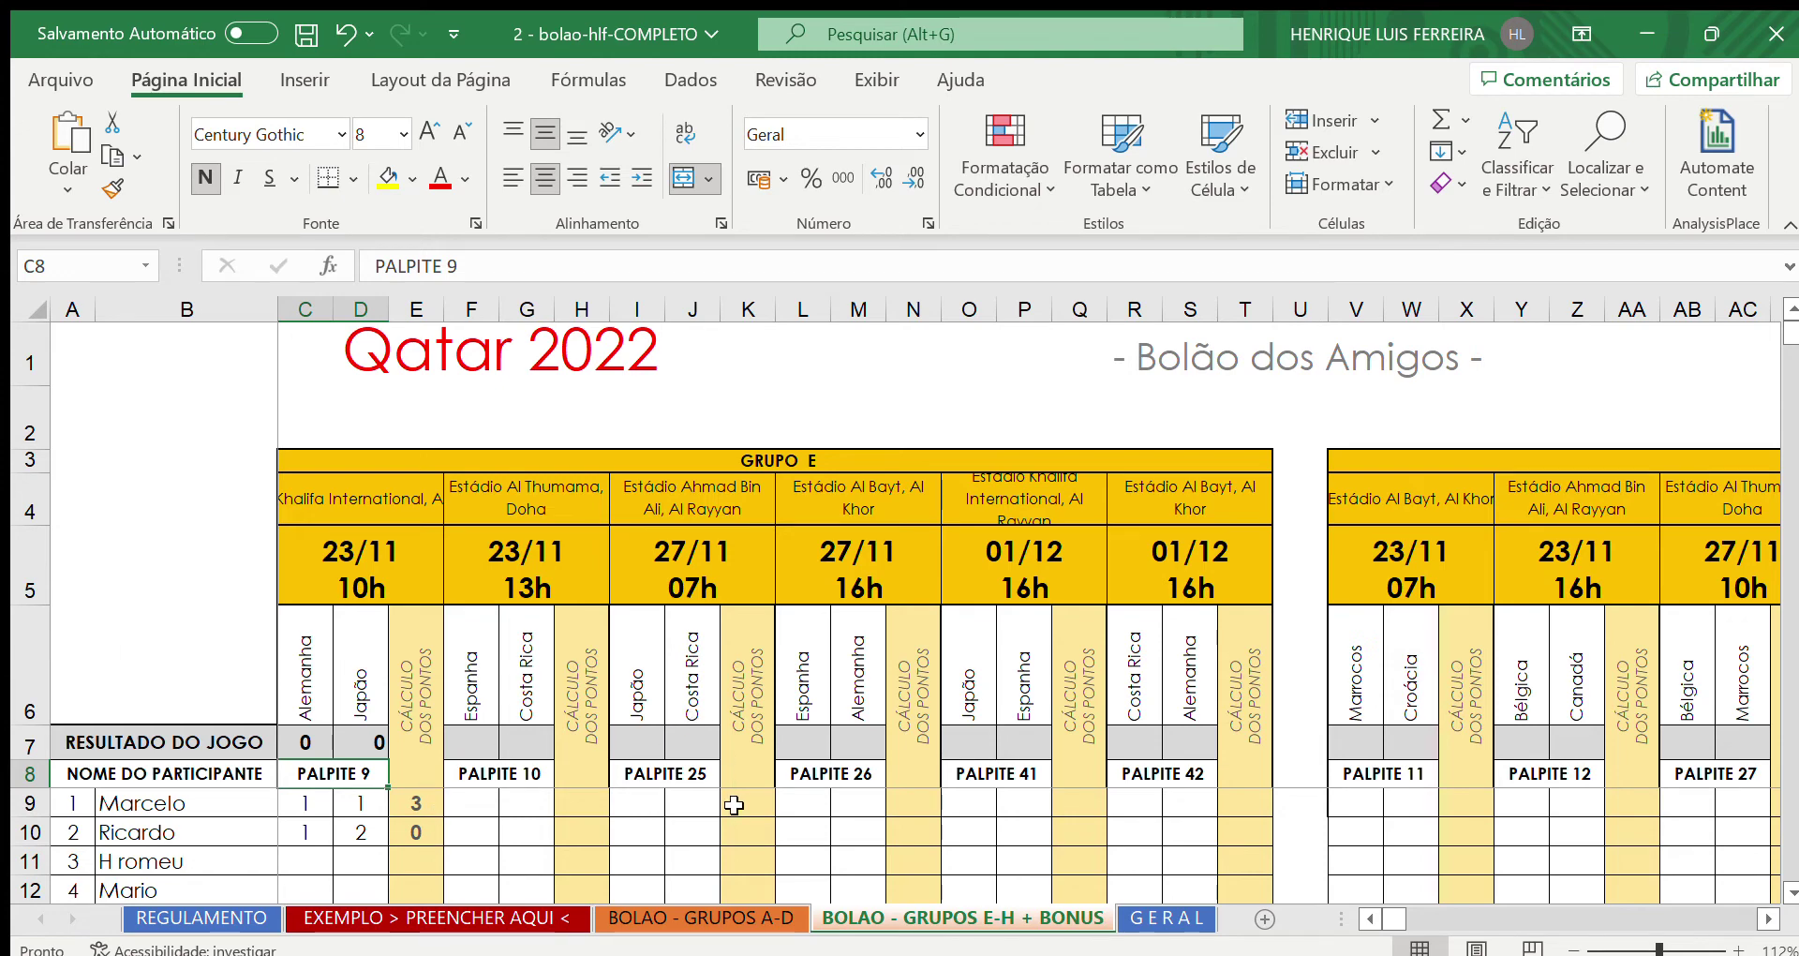
Review the match prediction columns of groups E, F and G on the BOLAO - GRUPOS E-H + BONUS sheet
key("Right")
key("Right")
key("Right")
key("Right")
key("Right")
key("Right")
key("Right")
key("Right")
key("Right")
key("Right")
key("Right")
key("Right")
key("Right")
key("Right")
key("Right")
key("Right")
key("Right")
key("Right")
key("Right")
key("Right")
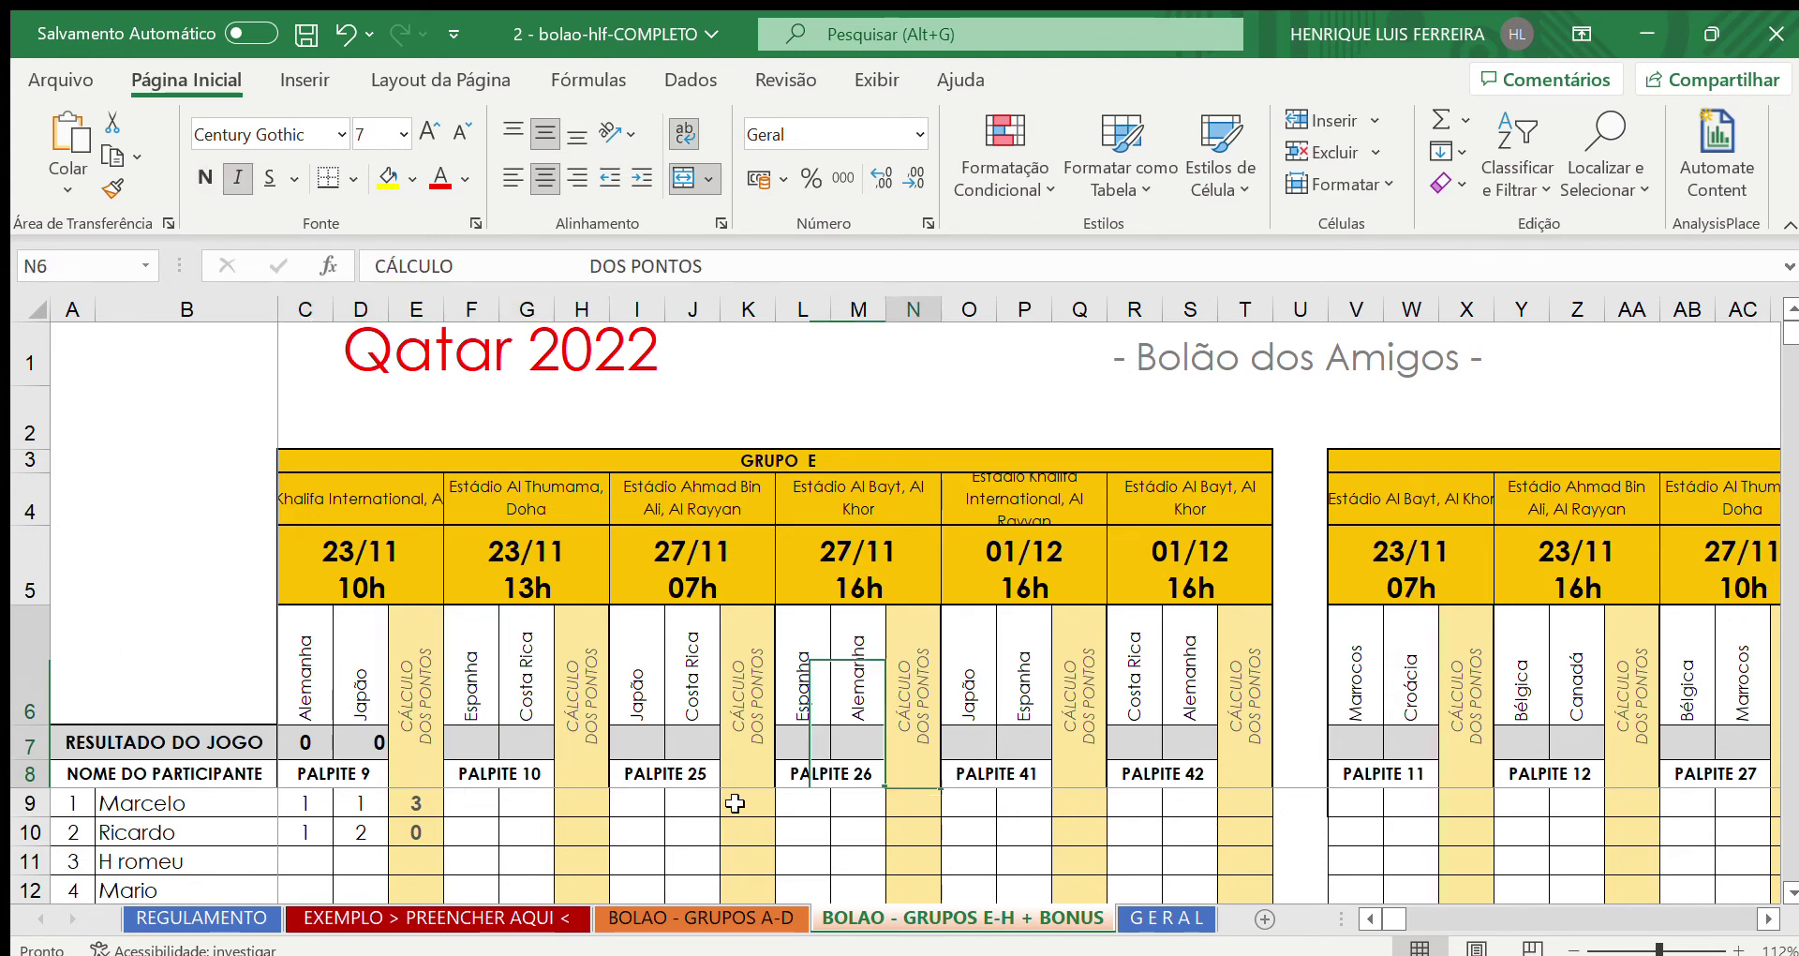
key("Down")
key("Down")
key("Right")
key("Right")
key("Right")
key("Right")
key("Right")
key("Right")
key("Right")
key("Right")
key("Right")
key("Right")
key("Right")
key("Right")
key("Right")
key("Right")
key("Right")
key("Right")
key("Right")
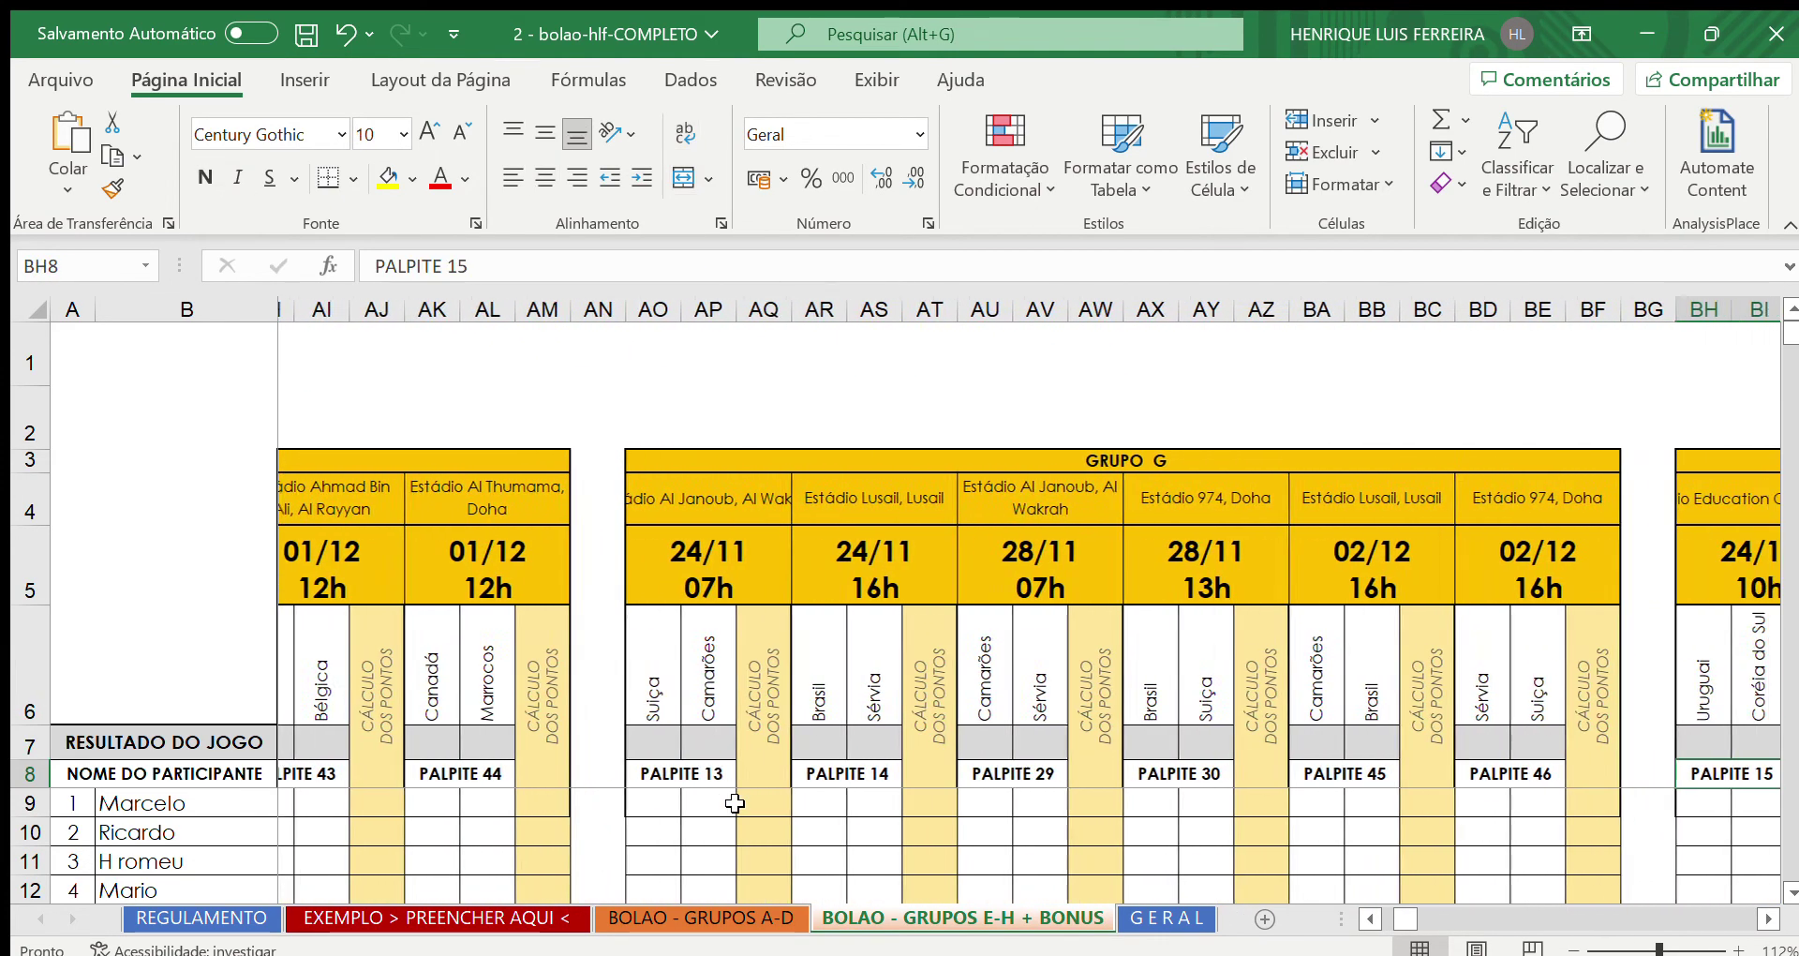
Review the group H match columns and the bonus question columns Pergunta 1 to Pergunta 5
key("Right")
key("Right")
key("Right")
key("Right")
key("Right")
key("Right")
key("Right")
key("Right")
key("Right")
key("Right")
key("Right")
key("Right")
key("Right")
key("Right")
key("Right")
key("Right")
key("Right")
key("Right")
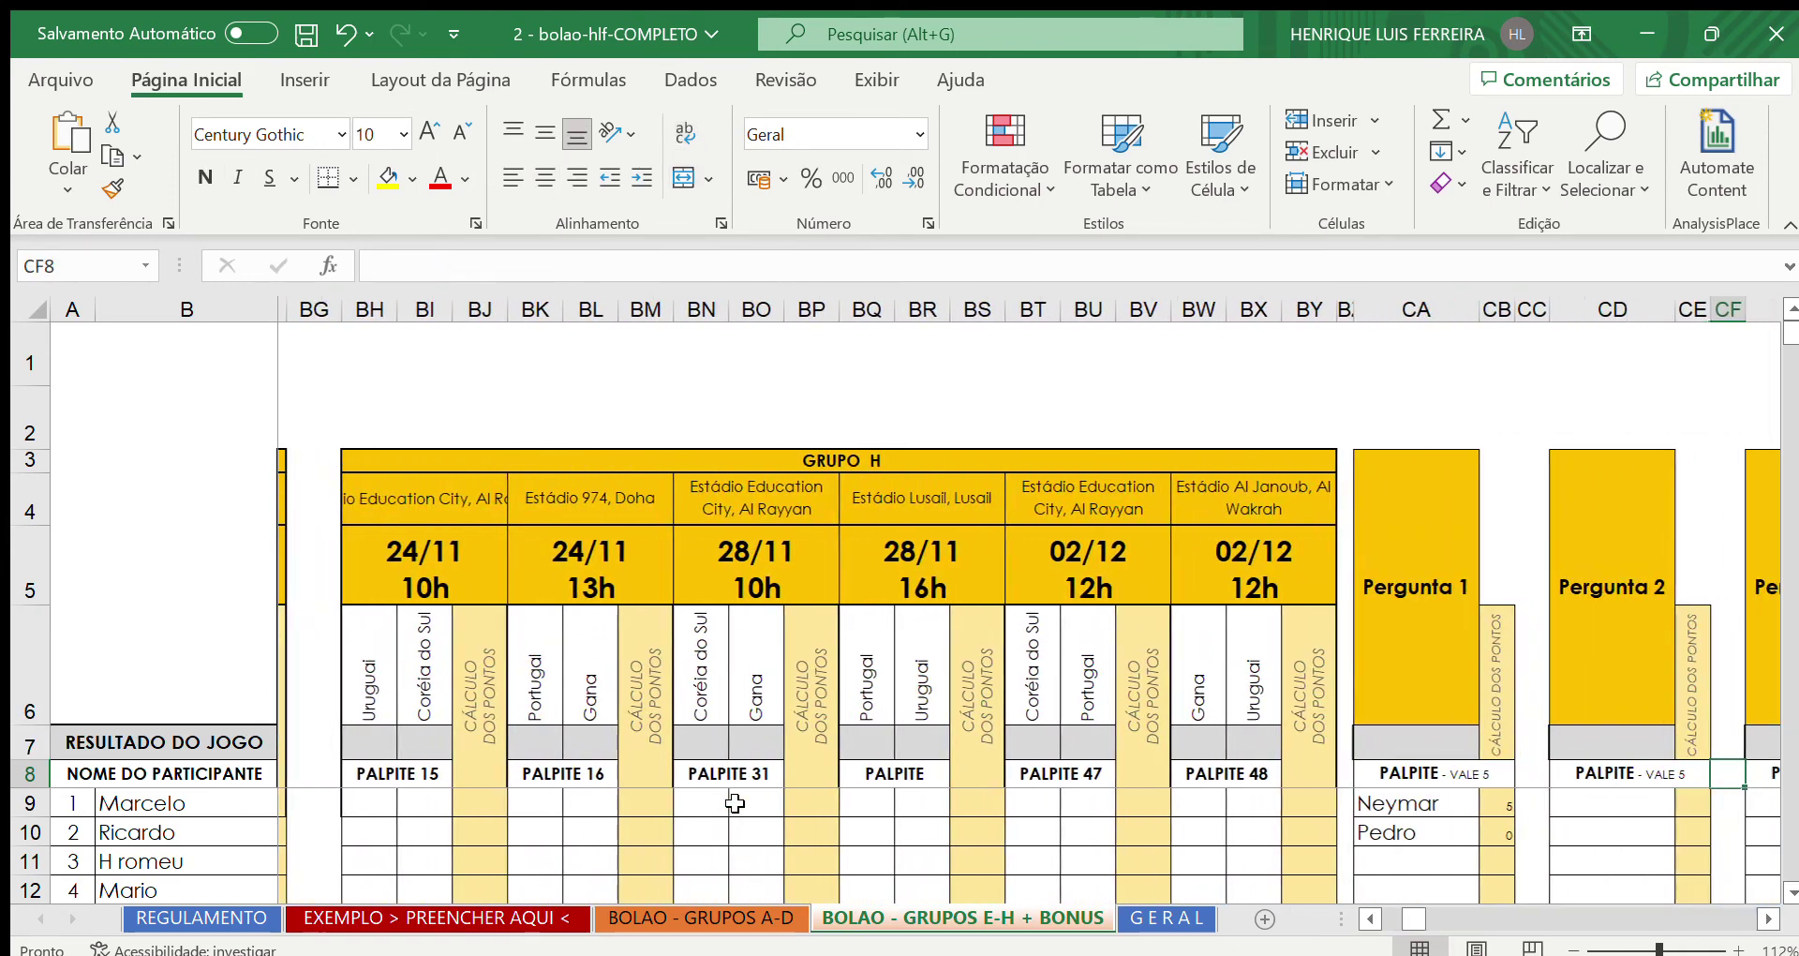
key("Right")
key("Right")
key("Left")
key("Left")
key("Left")
key("Left")
key("Left")
key("Left")
key("Left")
key("Left")
key("Left")
key("Left")
key("Left")
key("Left")
key("Left")
key("Left")
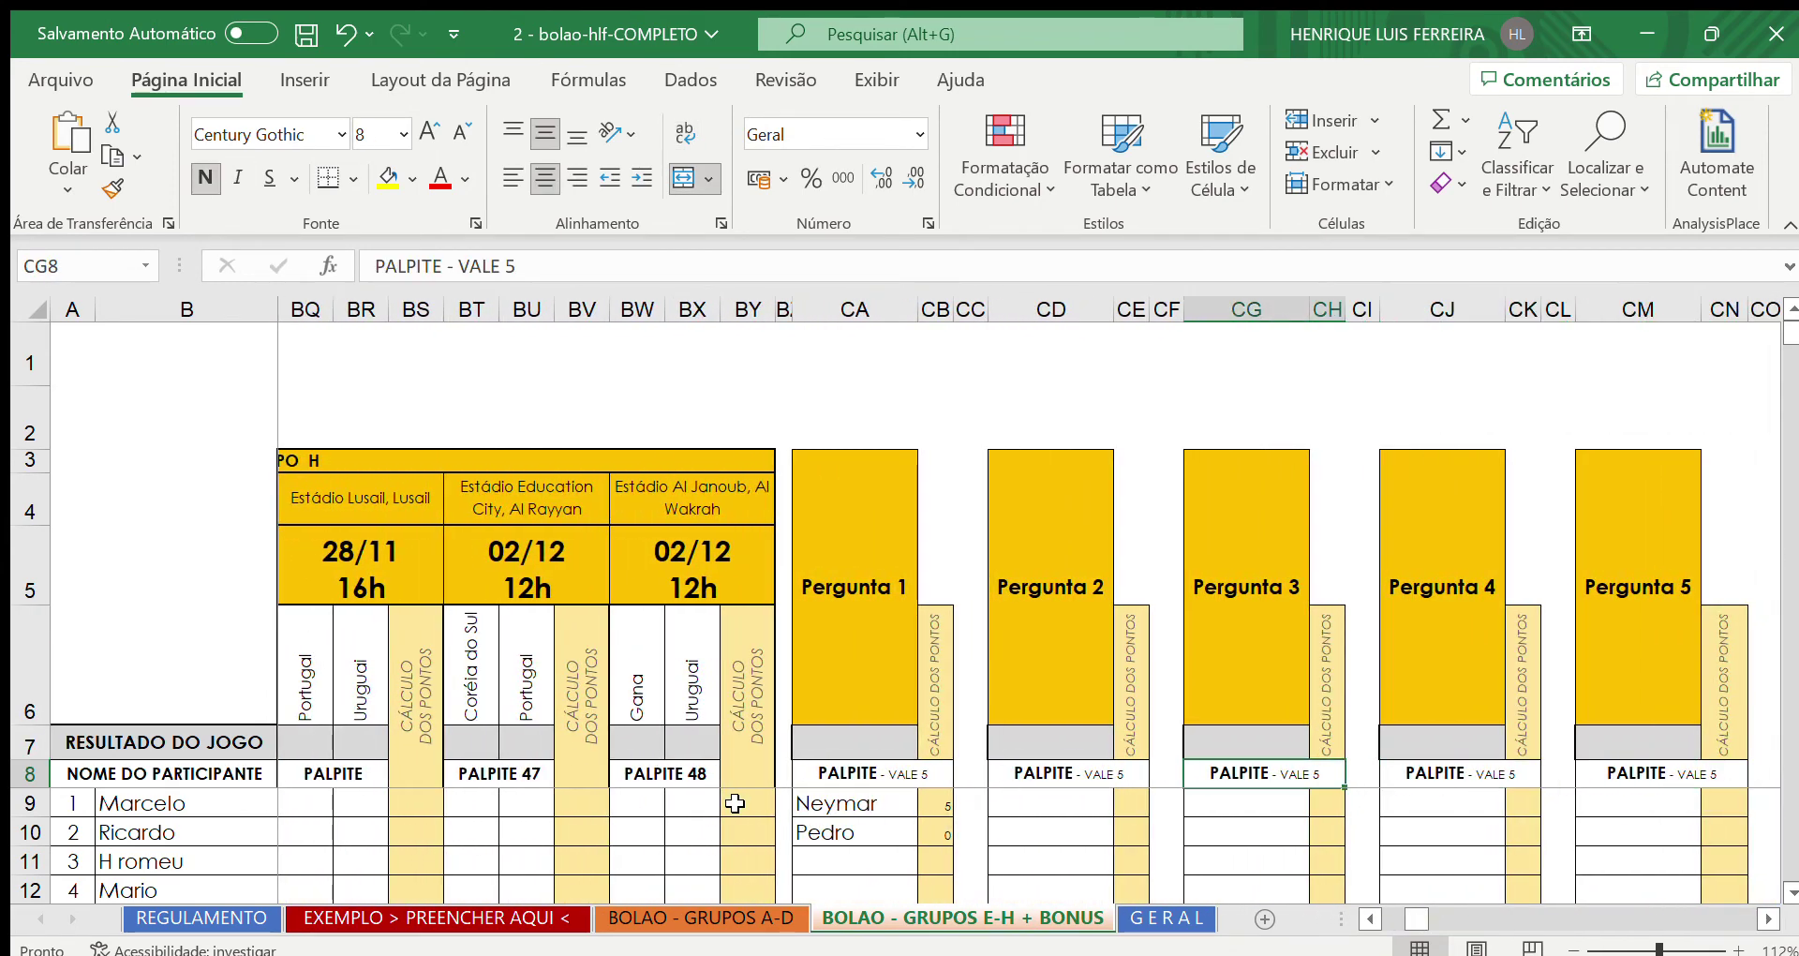
Enter the Pergunta 1 predictions for participants 3 to 5: Messi, Cristiano Ronaldo and Neymar
key("Down")
key("Right")
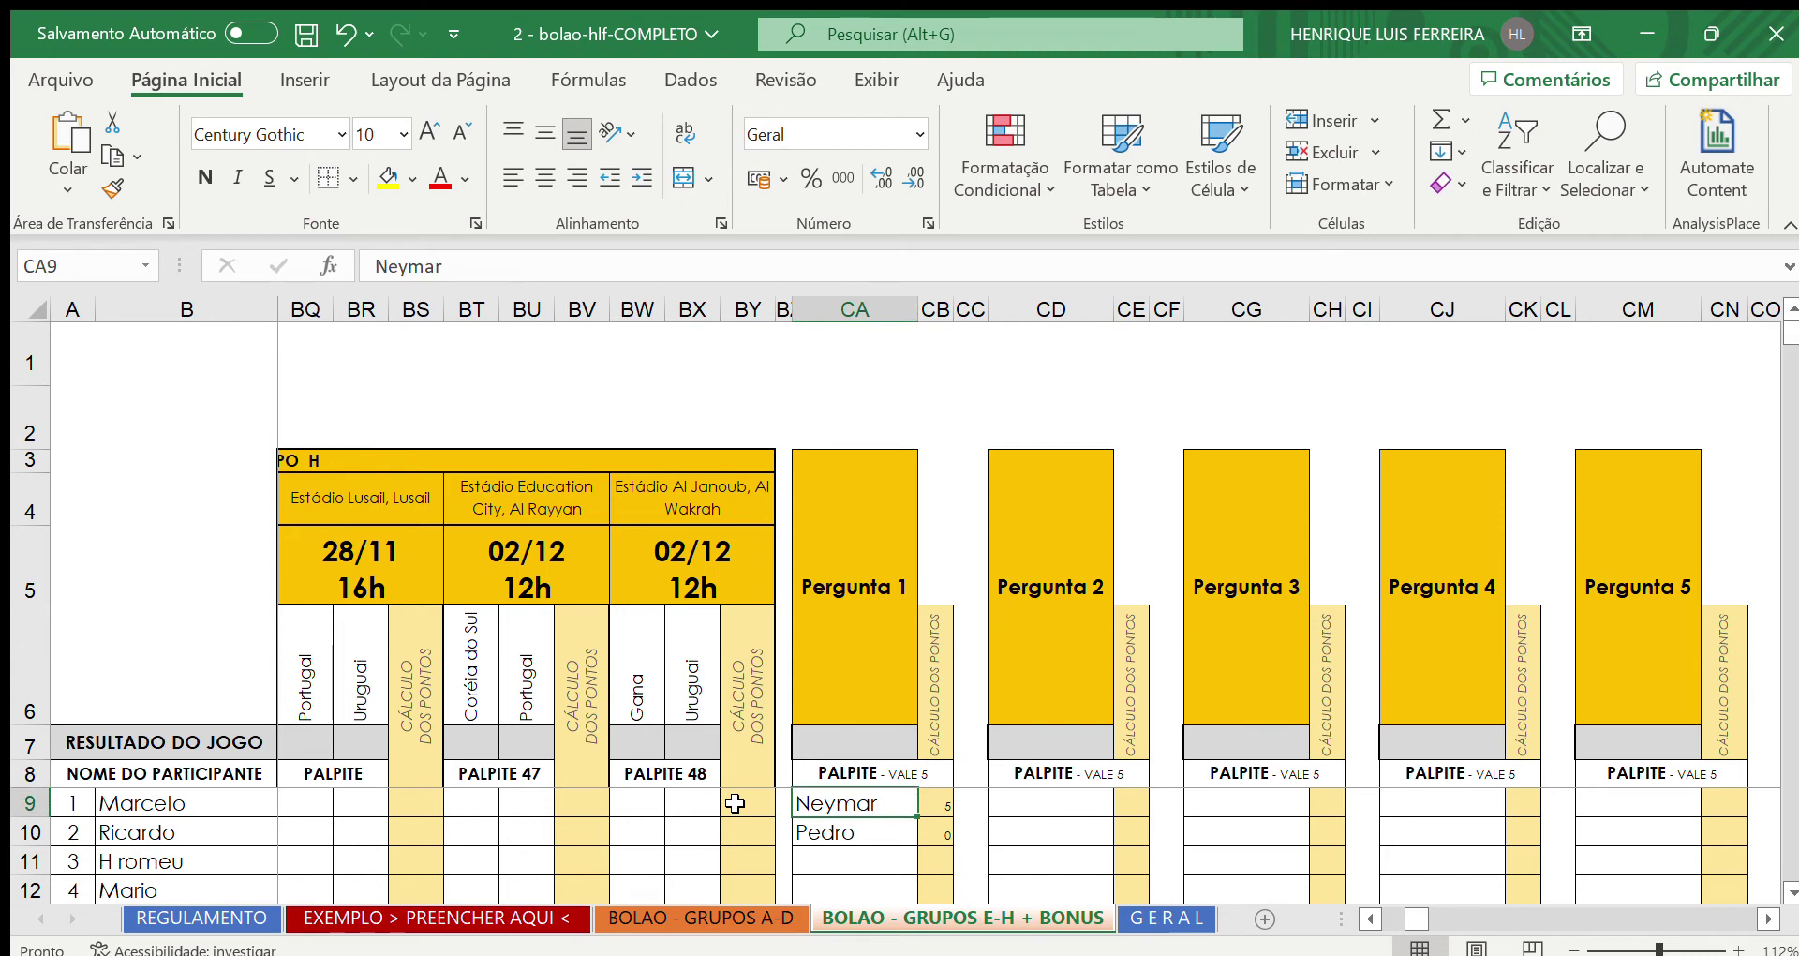
key("Down")
key("Down")
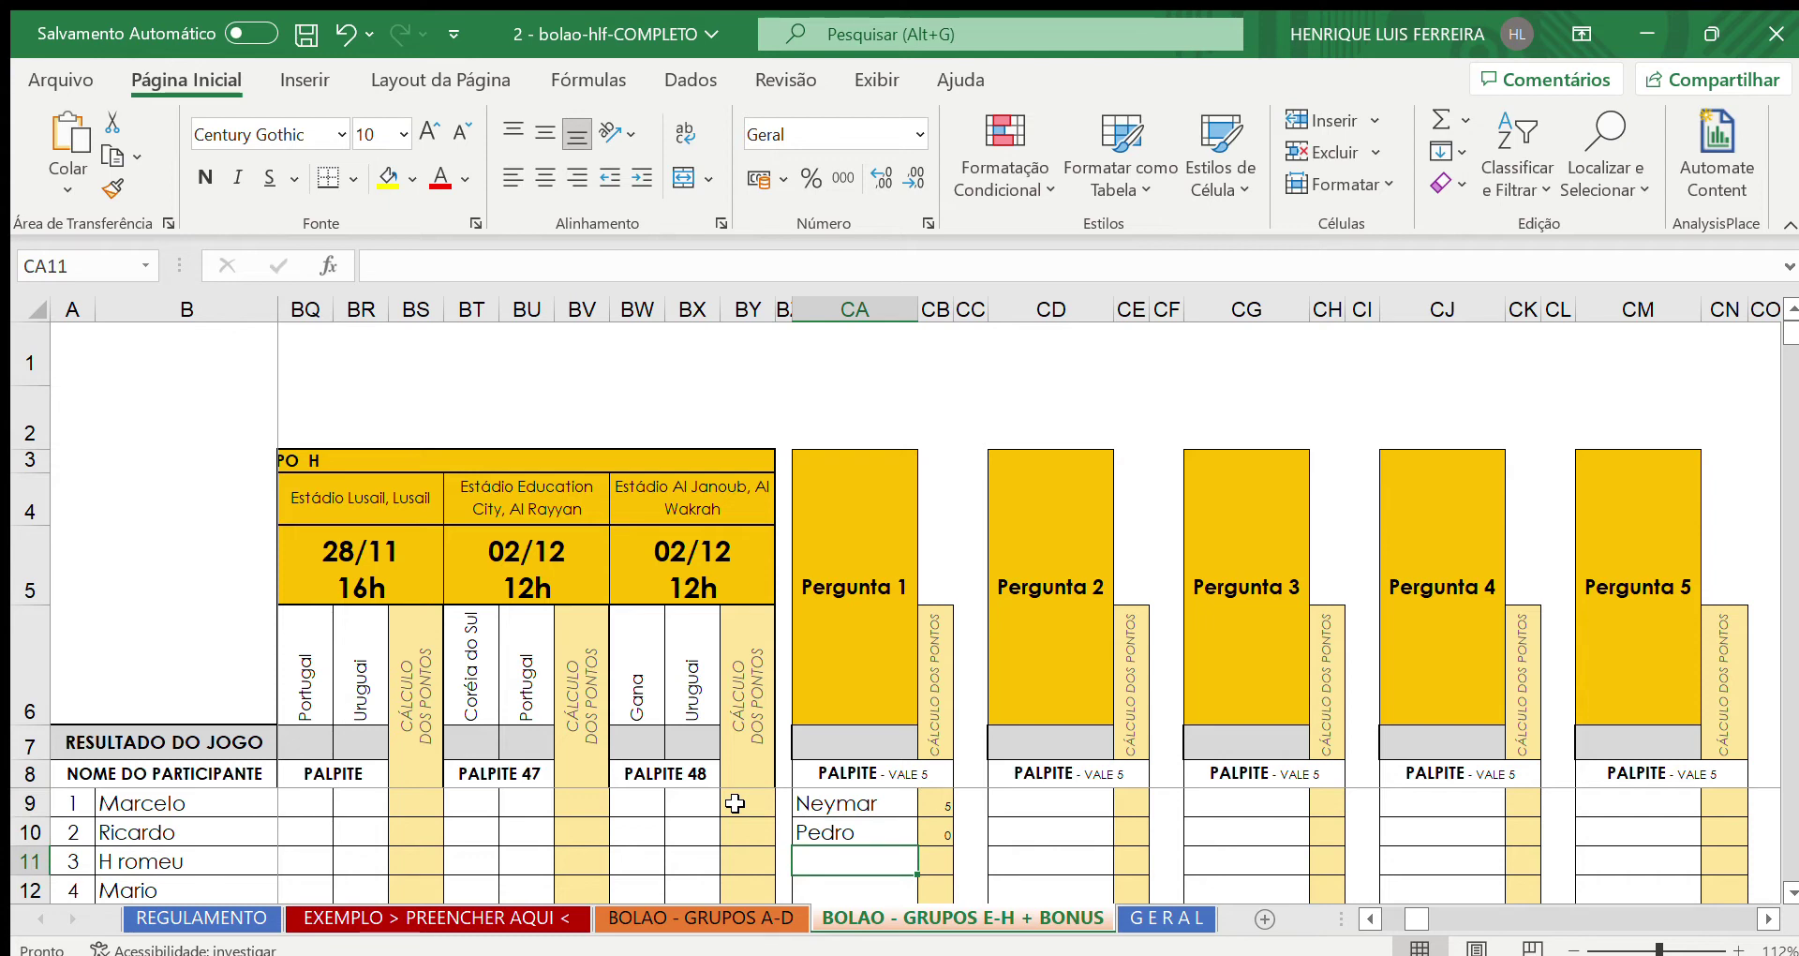
type("M")
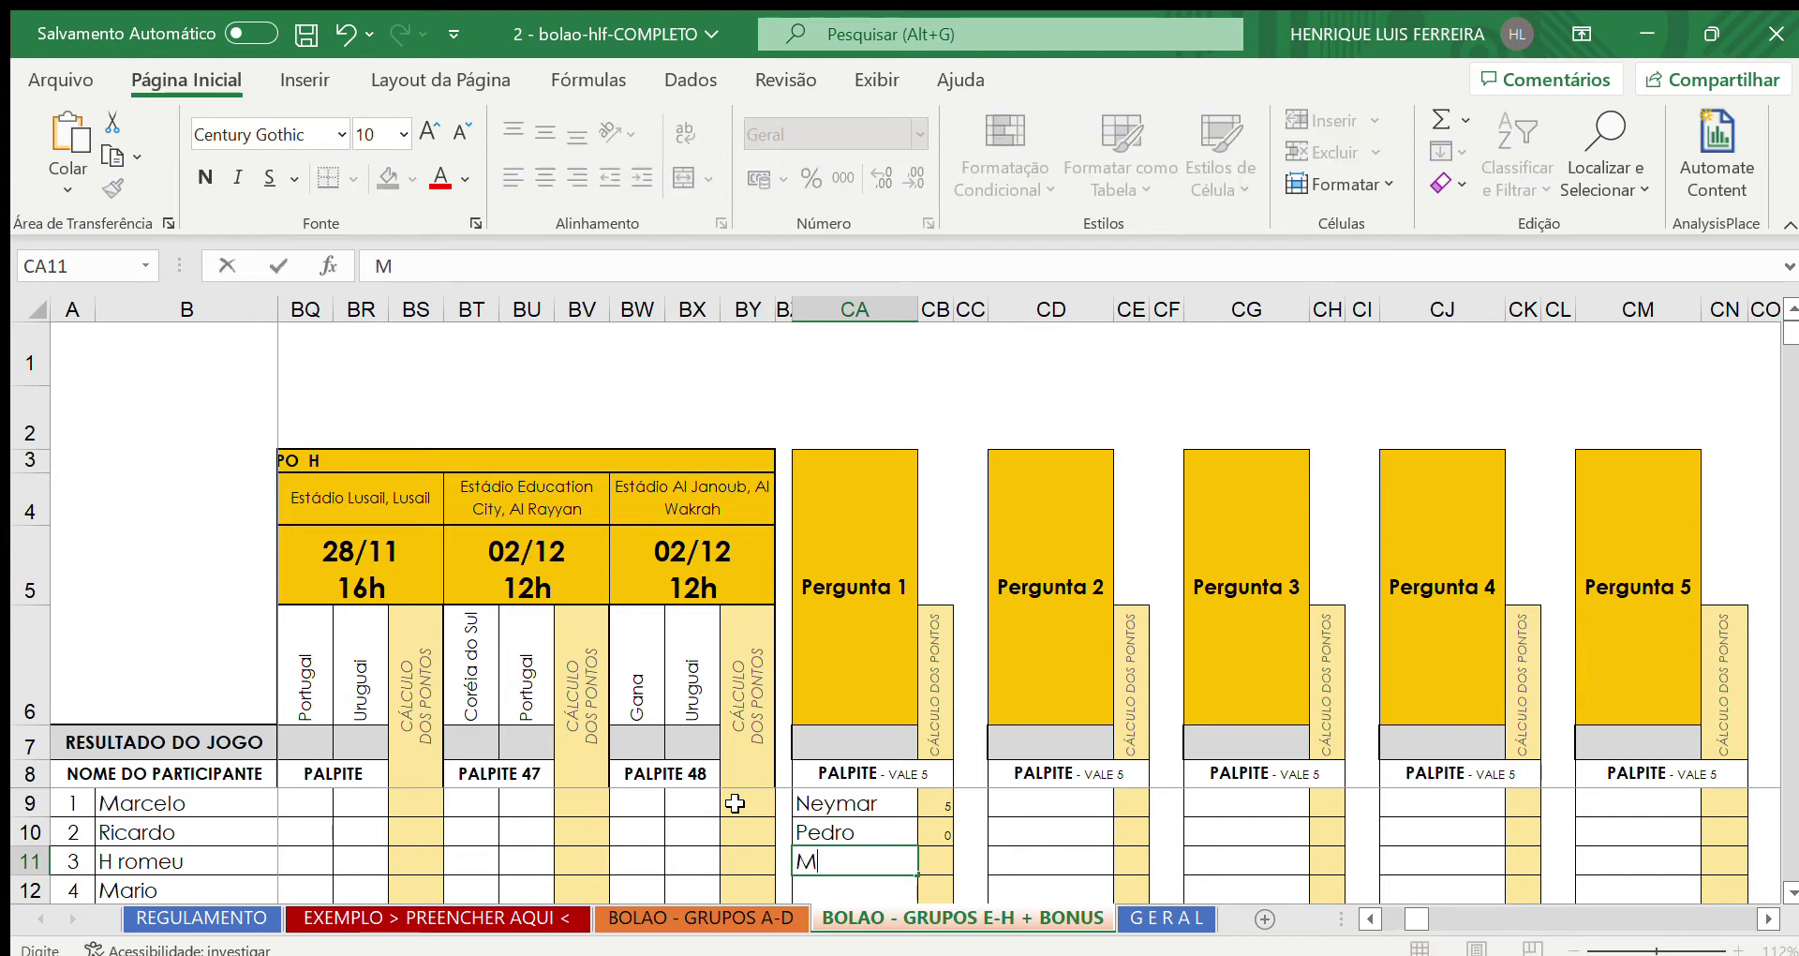
type("essi")
key("Return")
type("Cristiano ROnaldo")
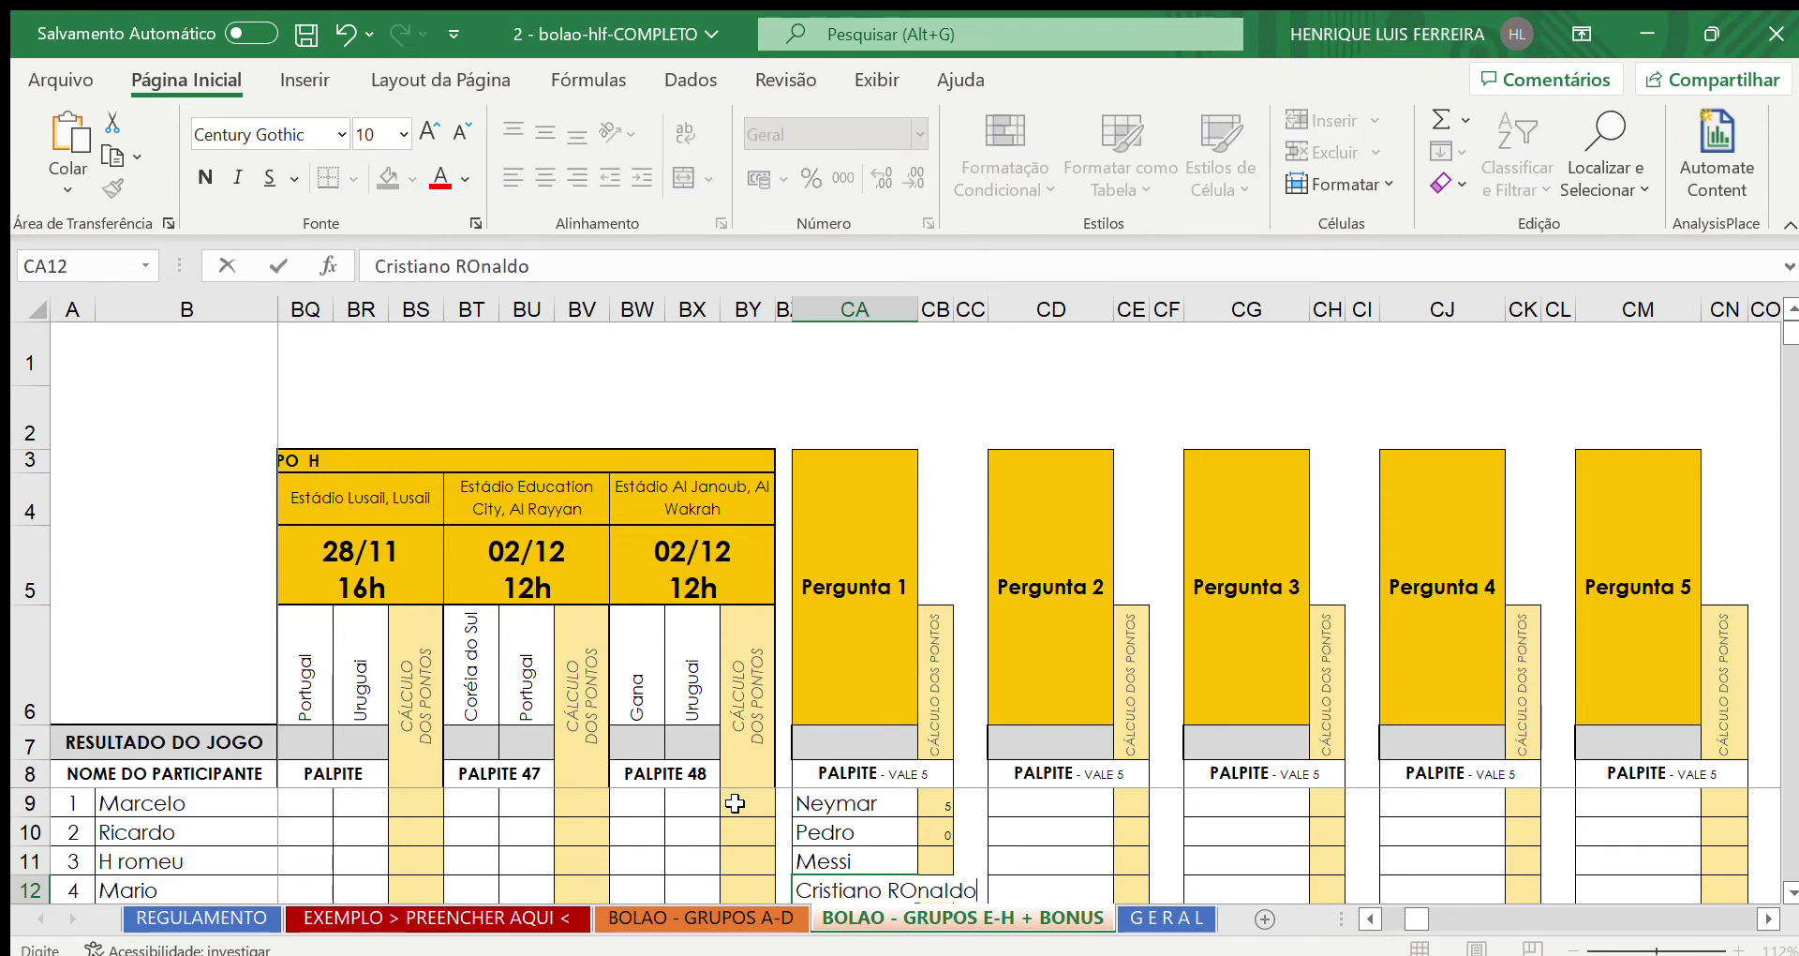
key("Return")
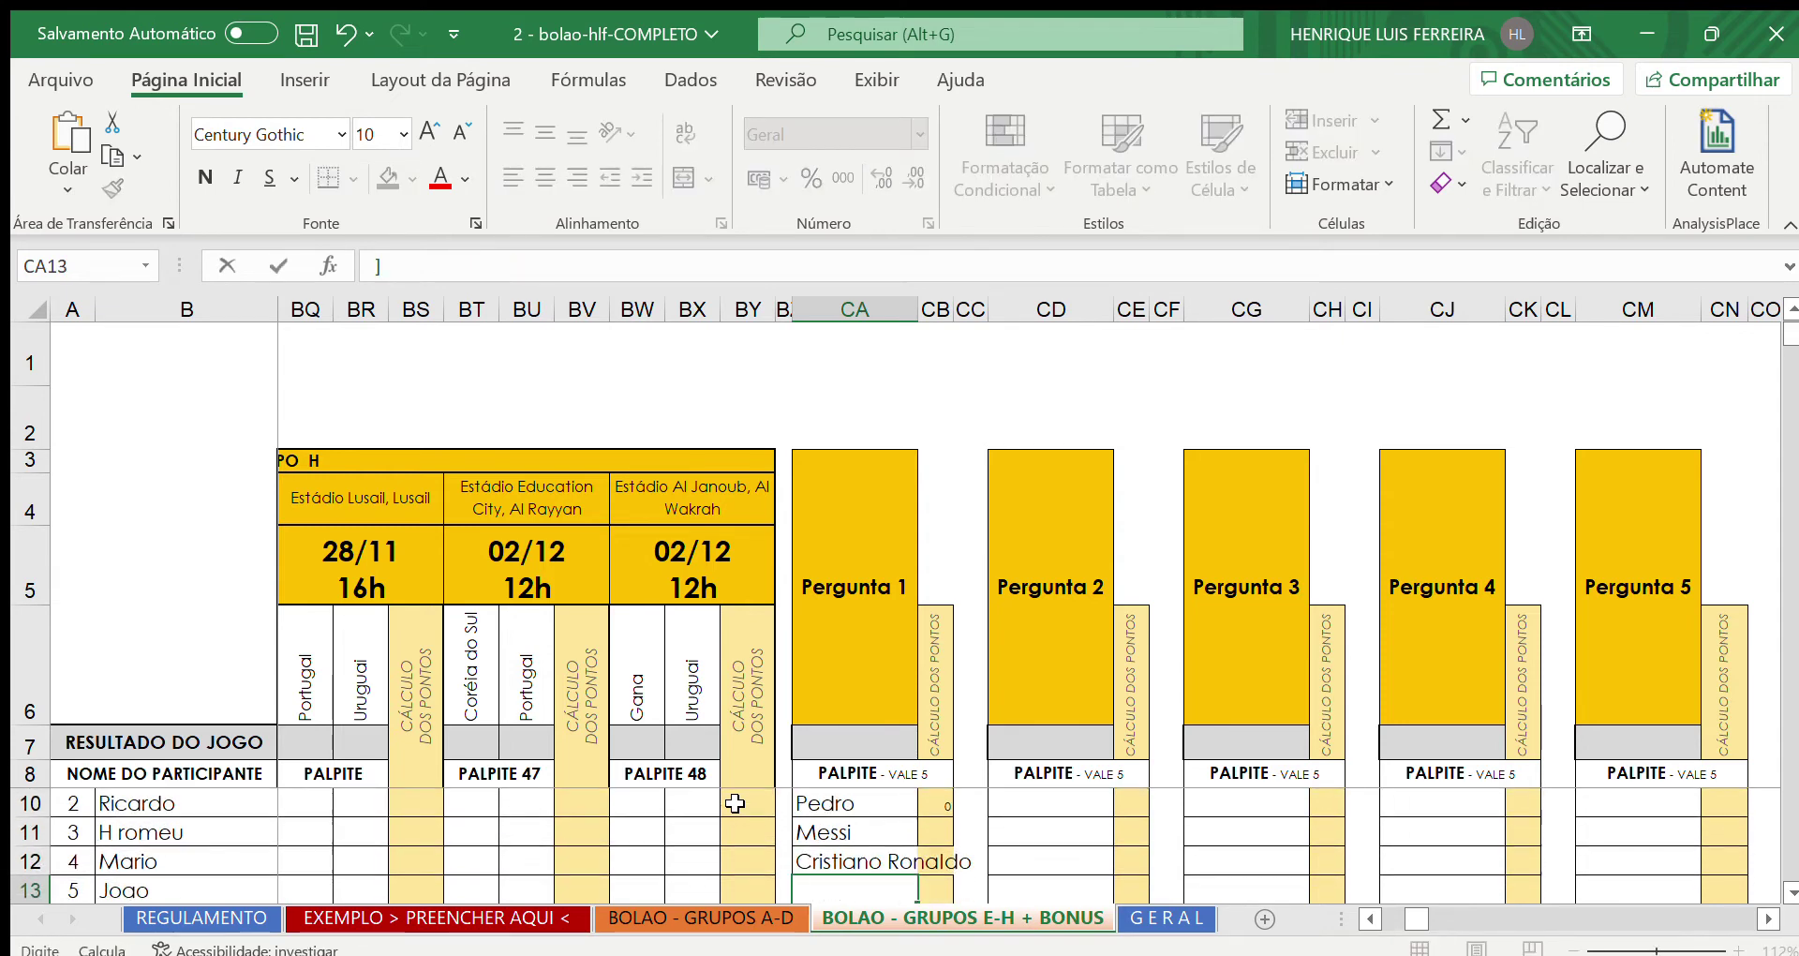
type("Neymar")
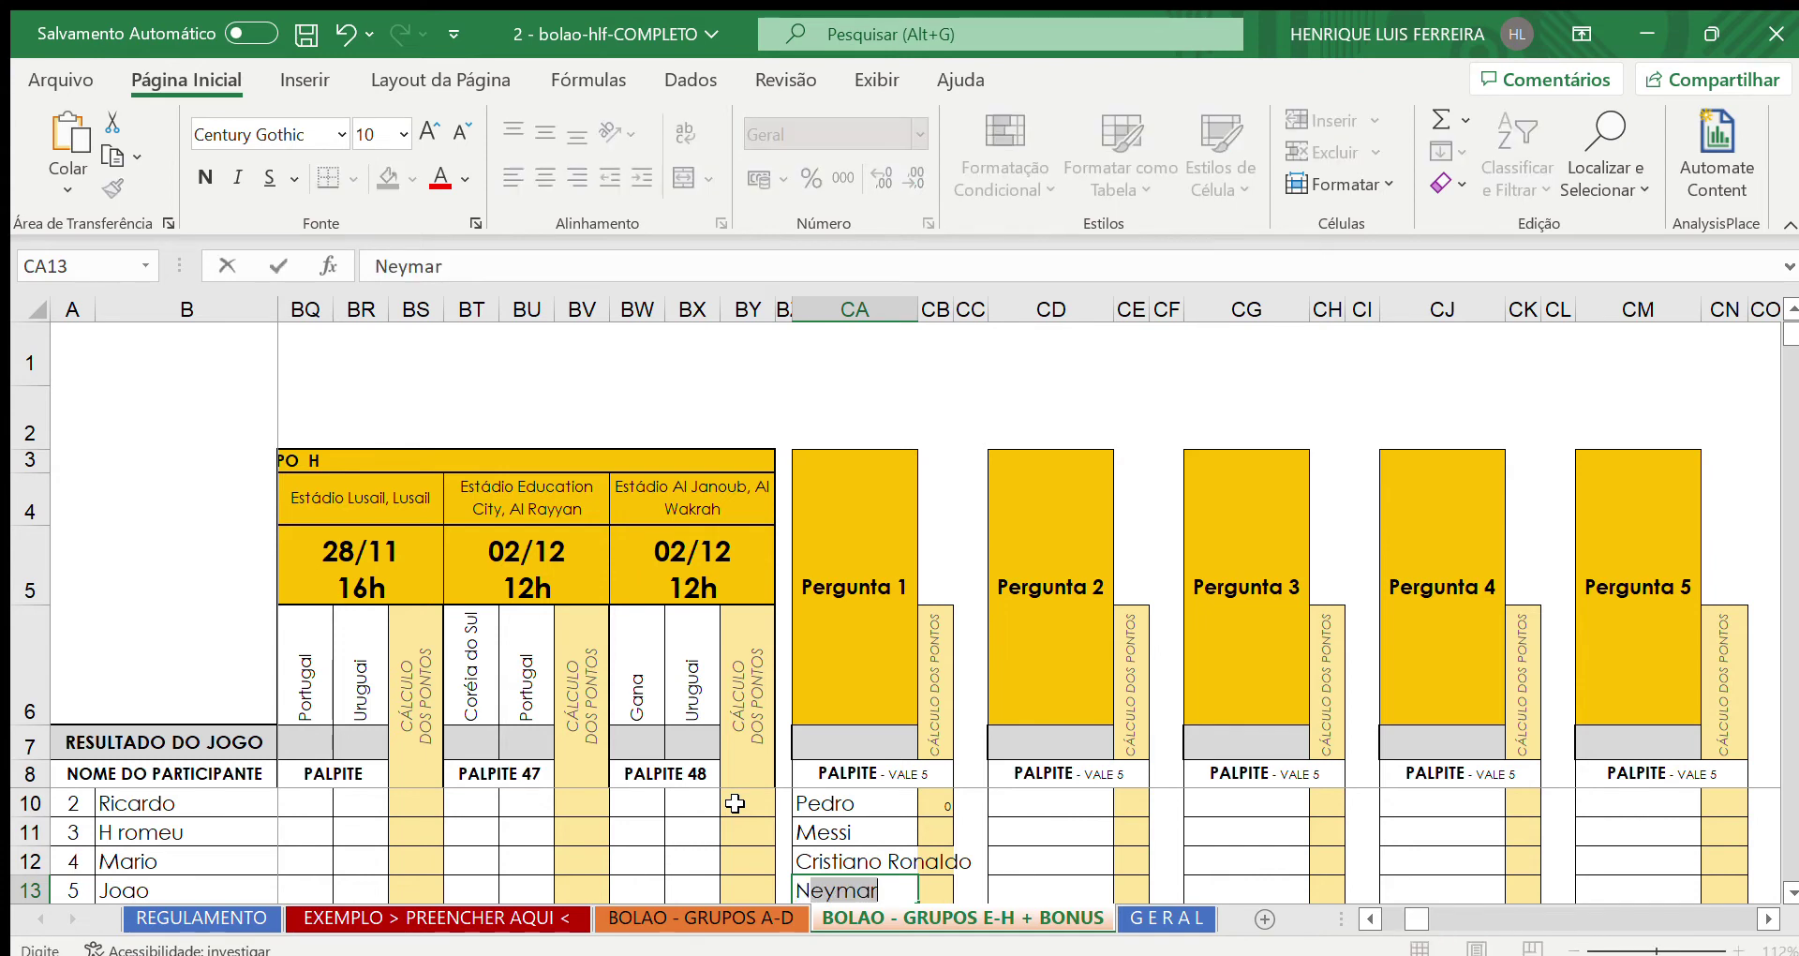
key("Return")
Enter the Pergunta 1 points: 0 for participants 3 and 4, and 5 for participant 5
key("Up")
key("Up")
key("Up")
key("Up")
key("Up")
key("Up")
key("Down")
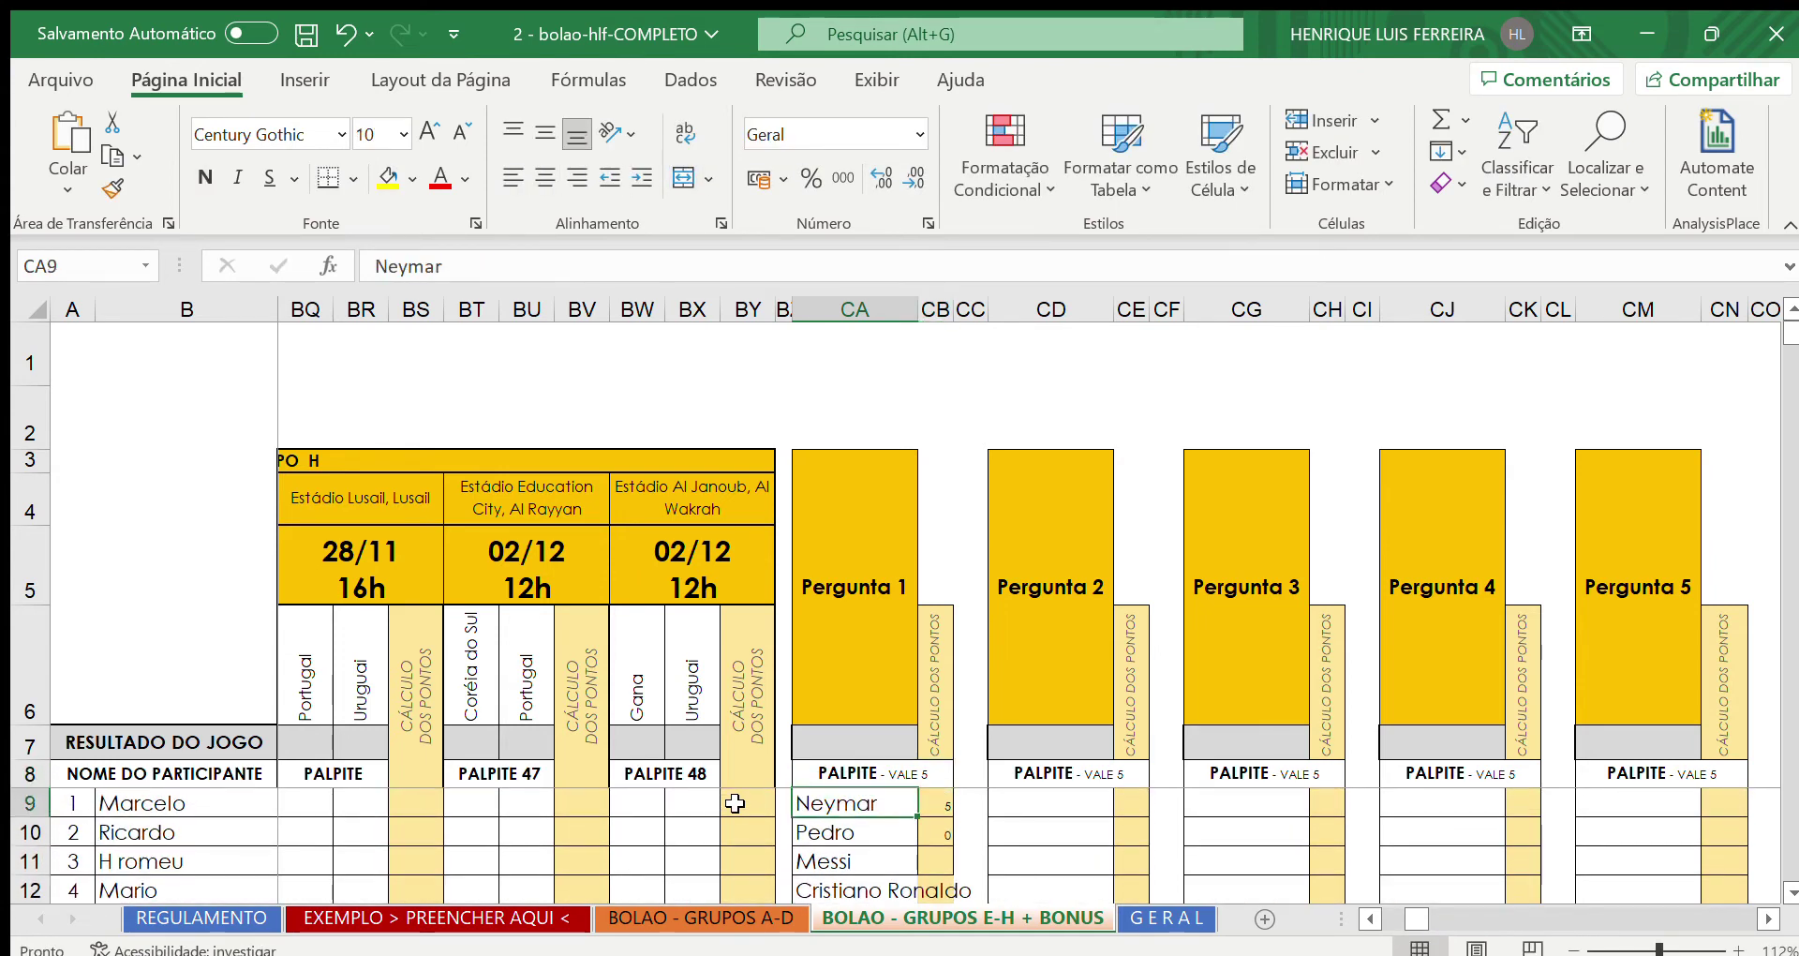
key("Right")
key("Down")
key("Down")
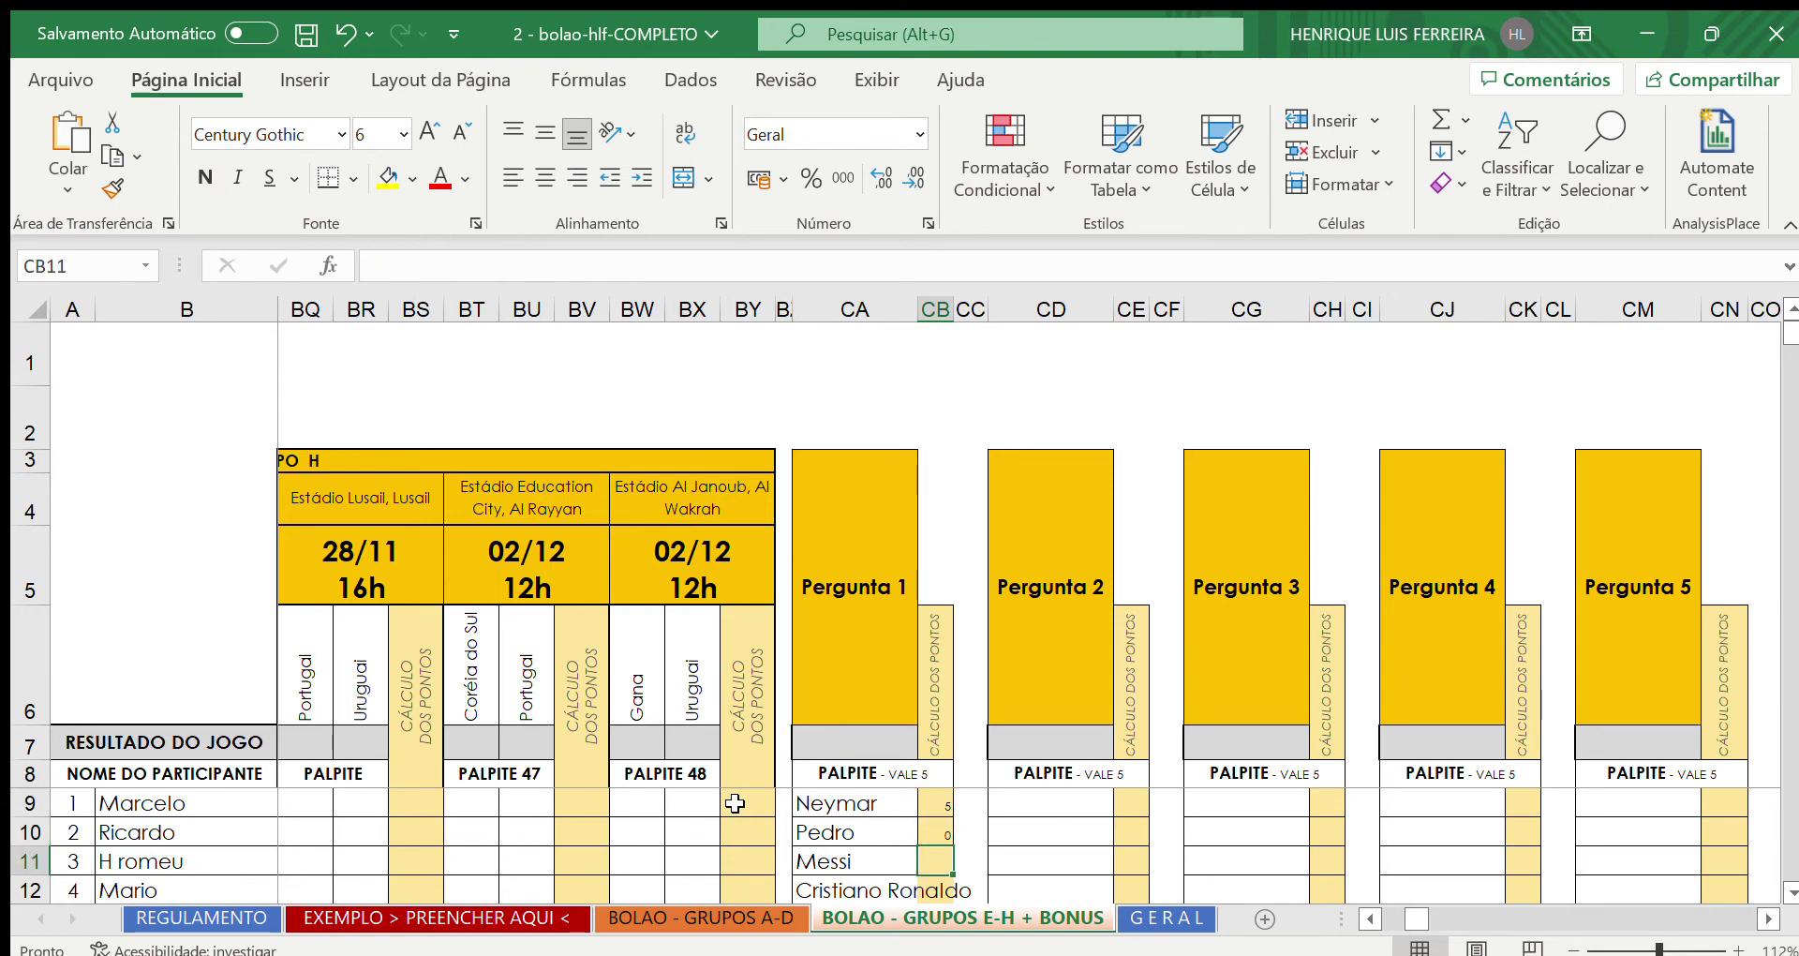
key("Down")
key("Down")
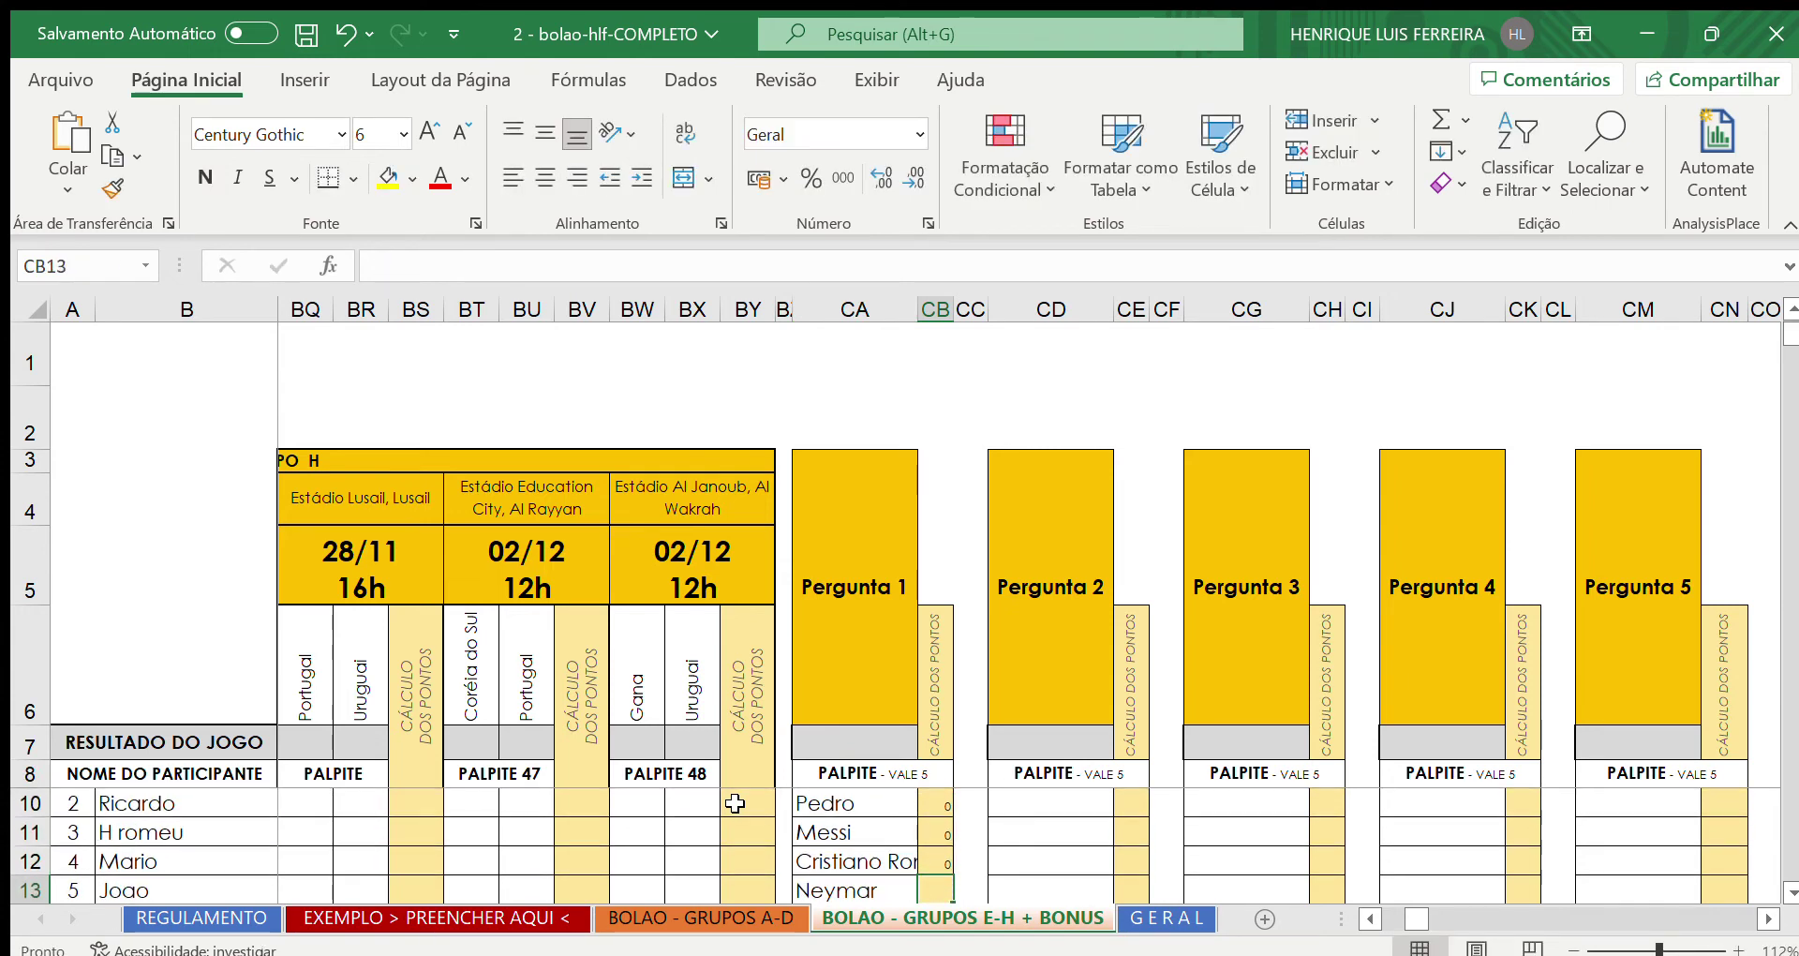
type("5")
key("Return")
key("Up")
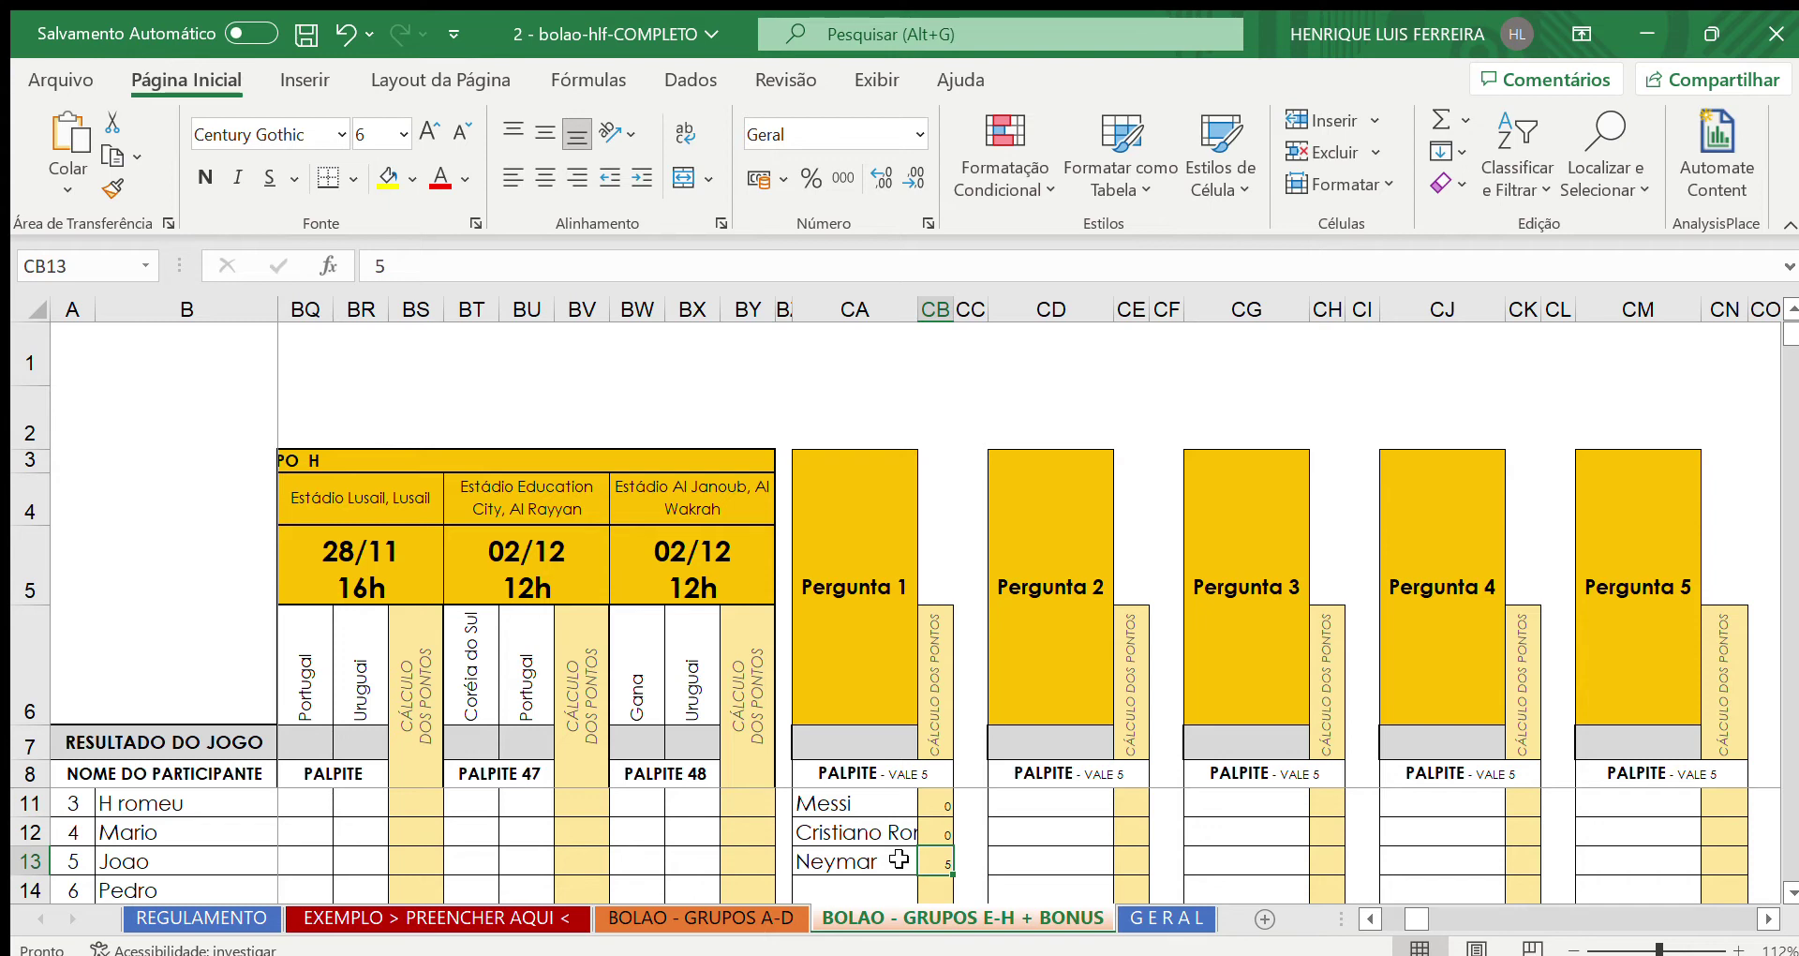
scroll(906, 850, "up", 1)
scroll(906, 850, "up", 1)
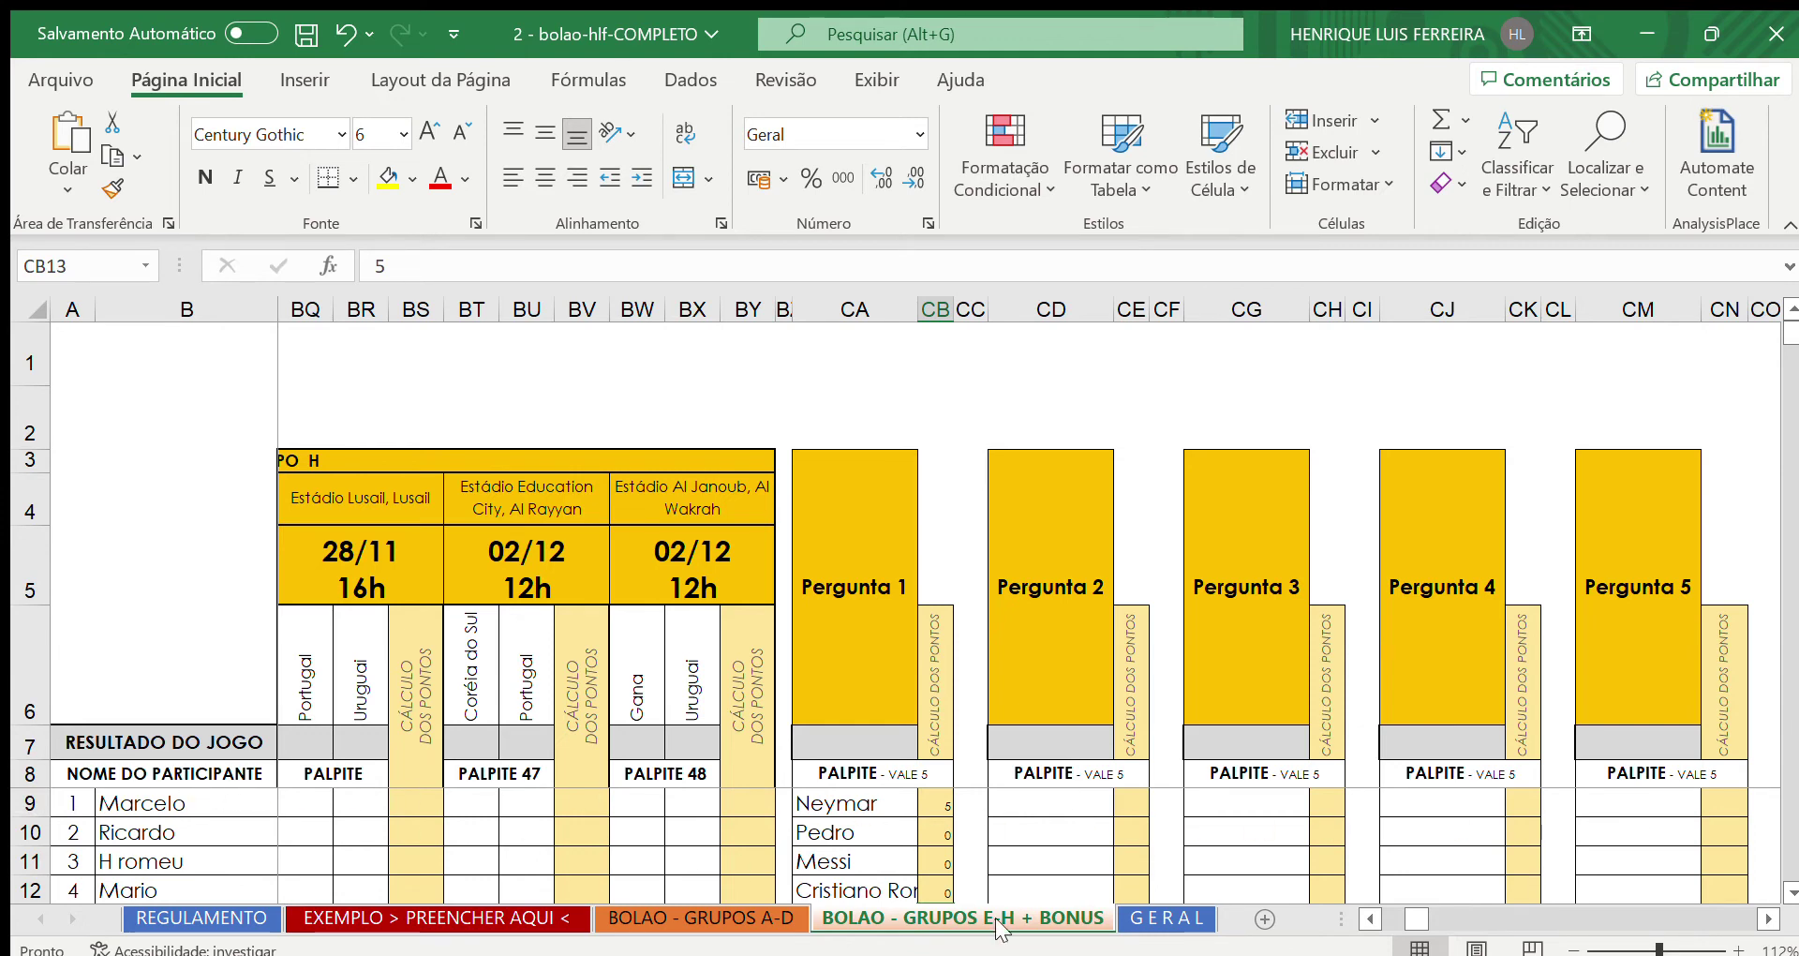
Open the GERAL sheet and check the linked participant names in the PONTUAÇÃO GERAL table
left_click(1172, 916)
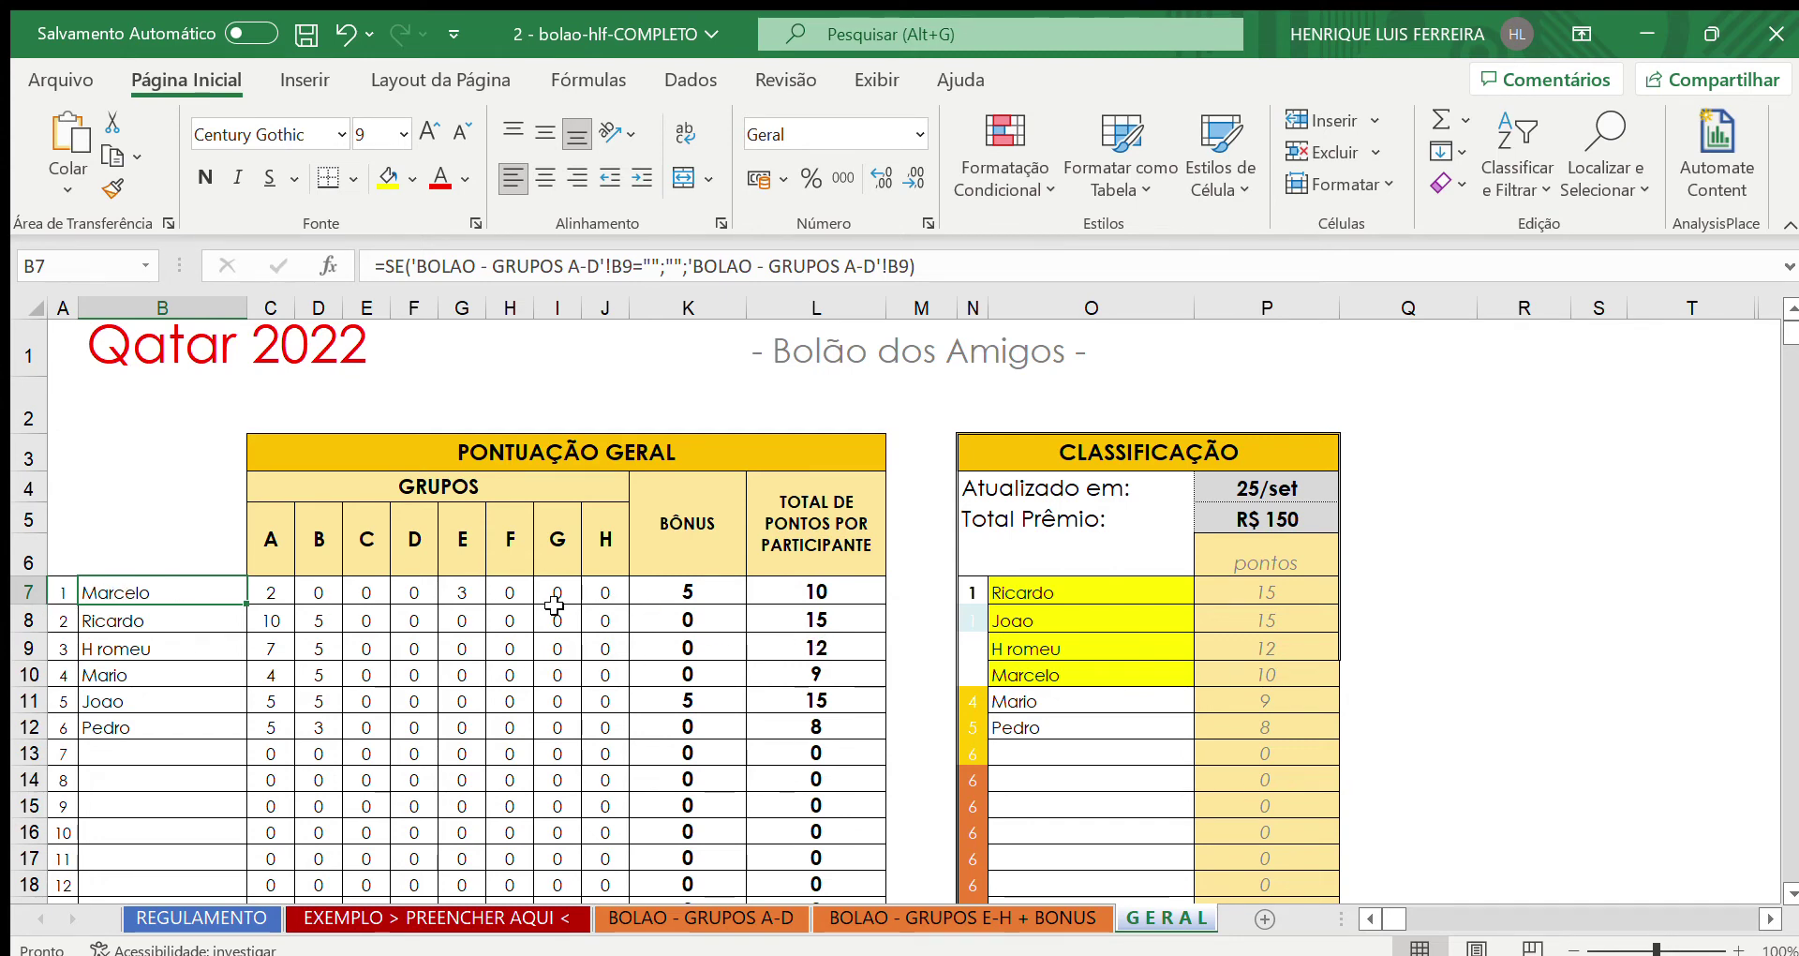
key("Down")
key("Down")
key("Down")
key("Down")
key("Down")
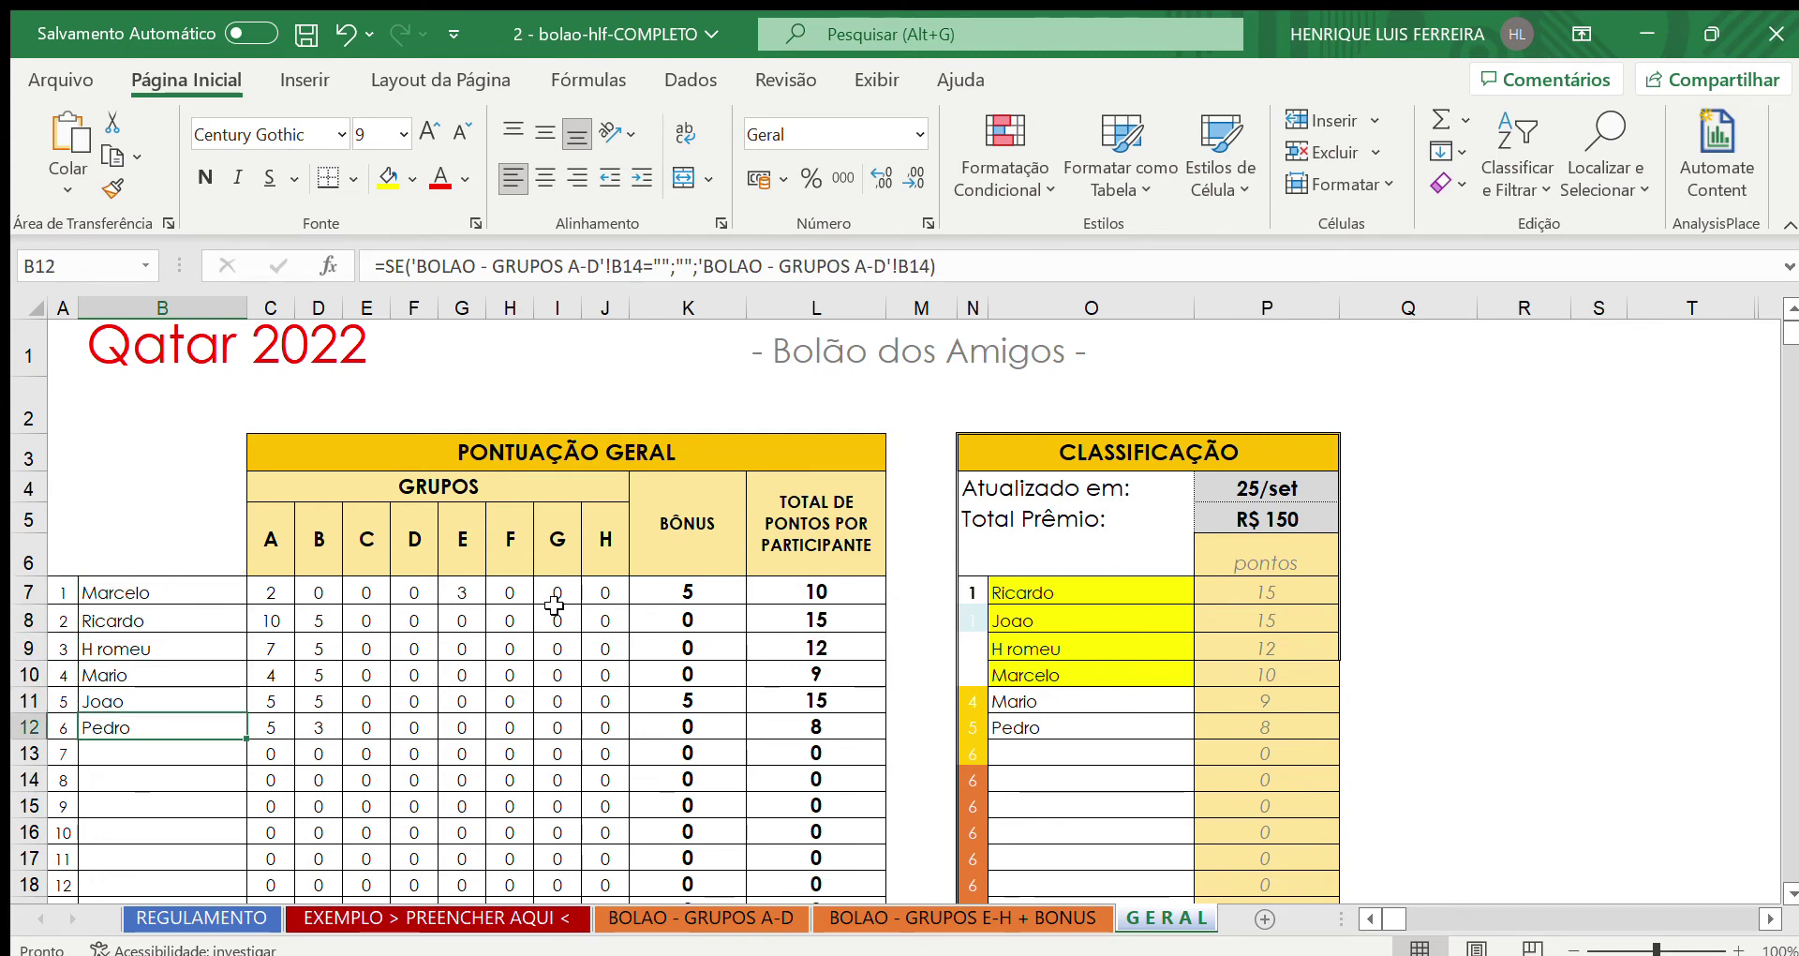
key("Up")
key("Up")
key("Up")
key("Up")
key("Up")
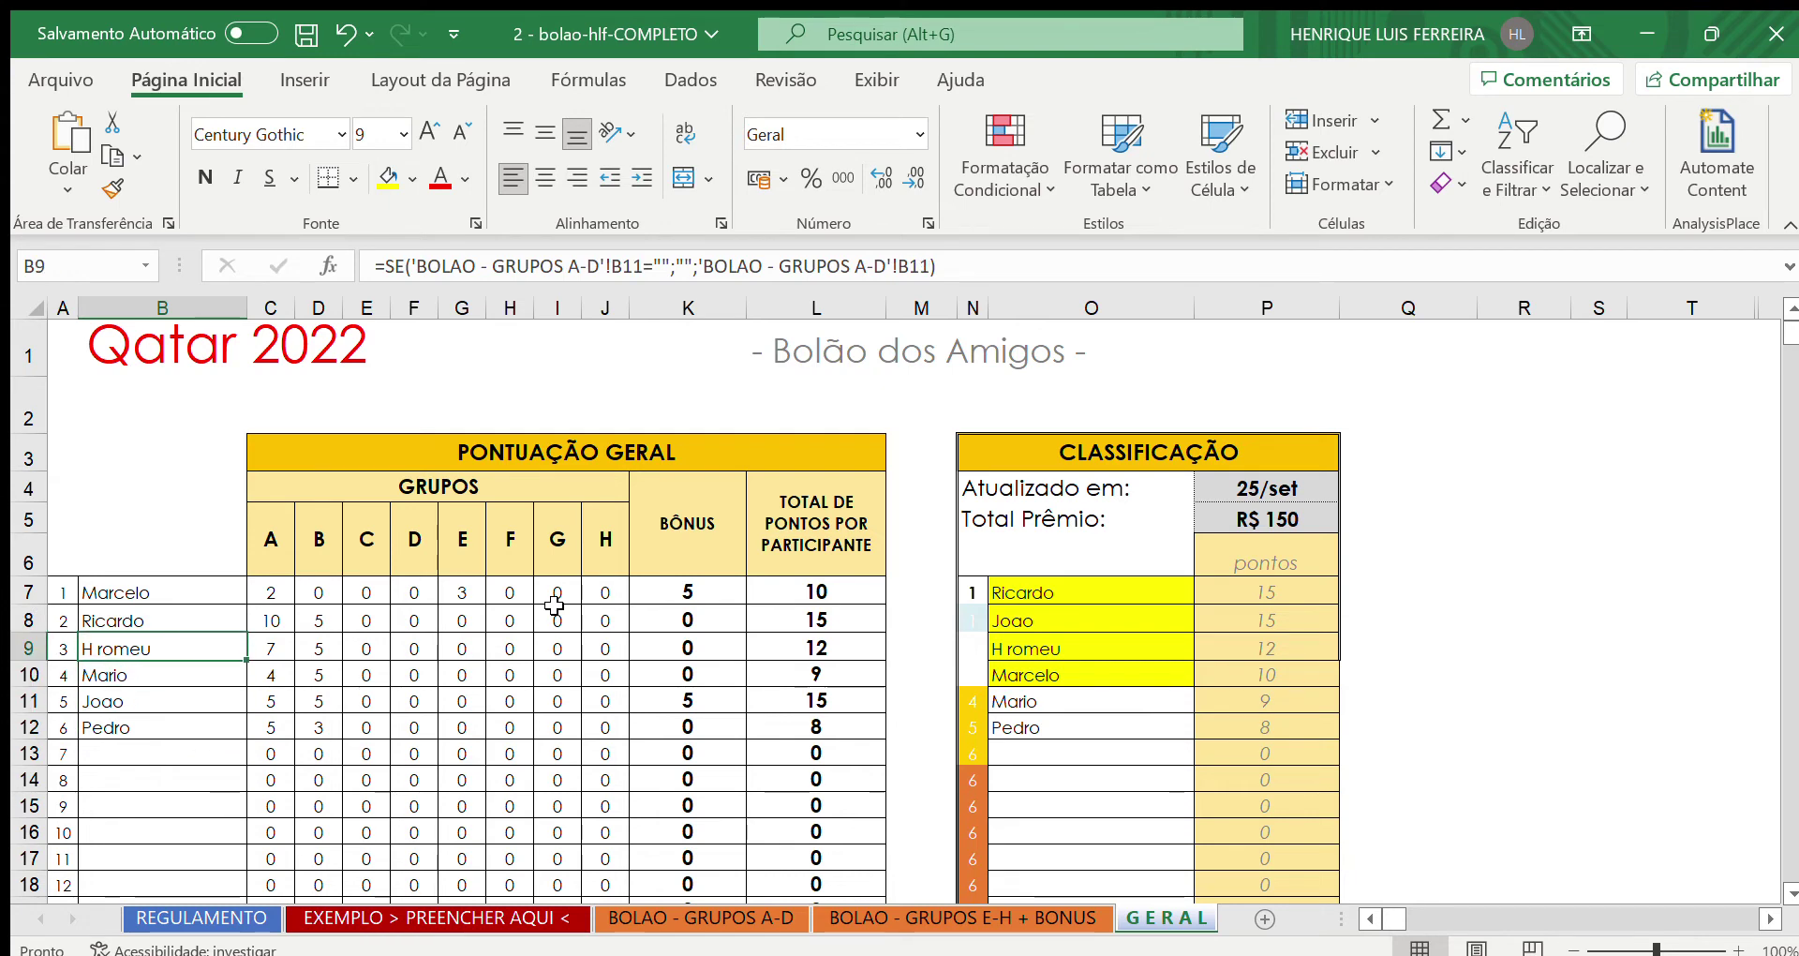
Look over the participants' points in the GRUPOS columns of the PONTUAÇÃO GERAL table
key("Right")
key("Right")
key("Right")
key("Left")
key("Left")
key("Left")
key("Left")
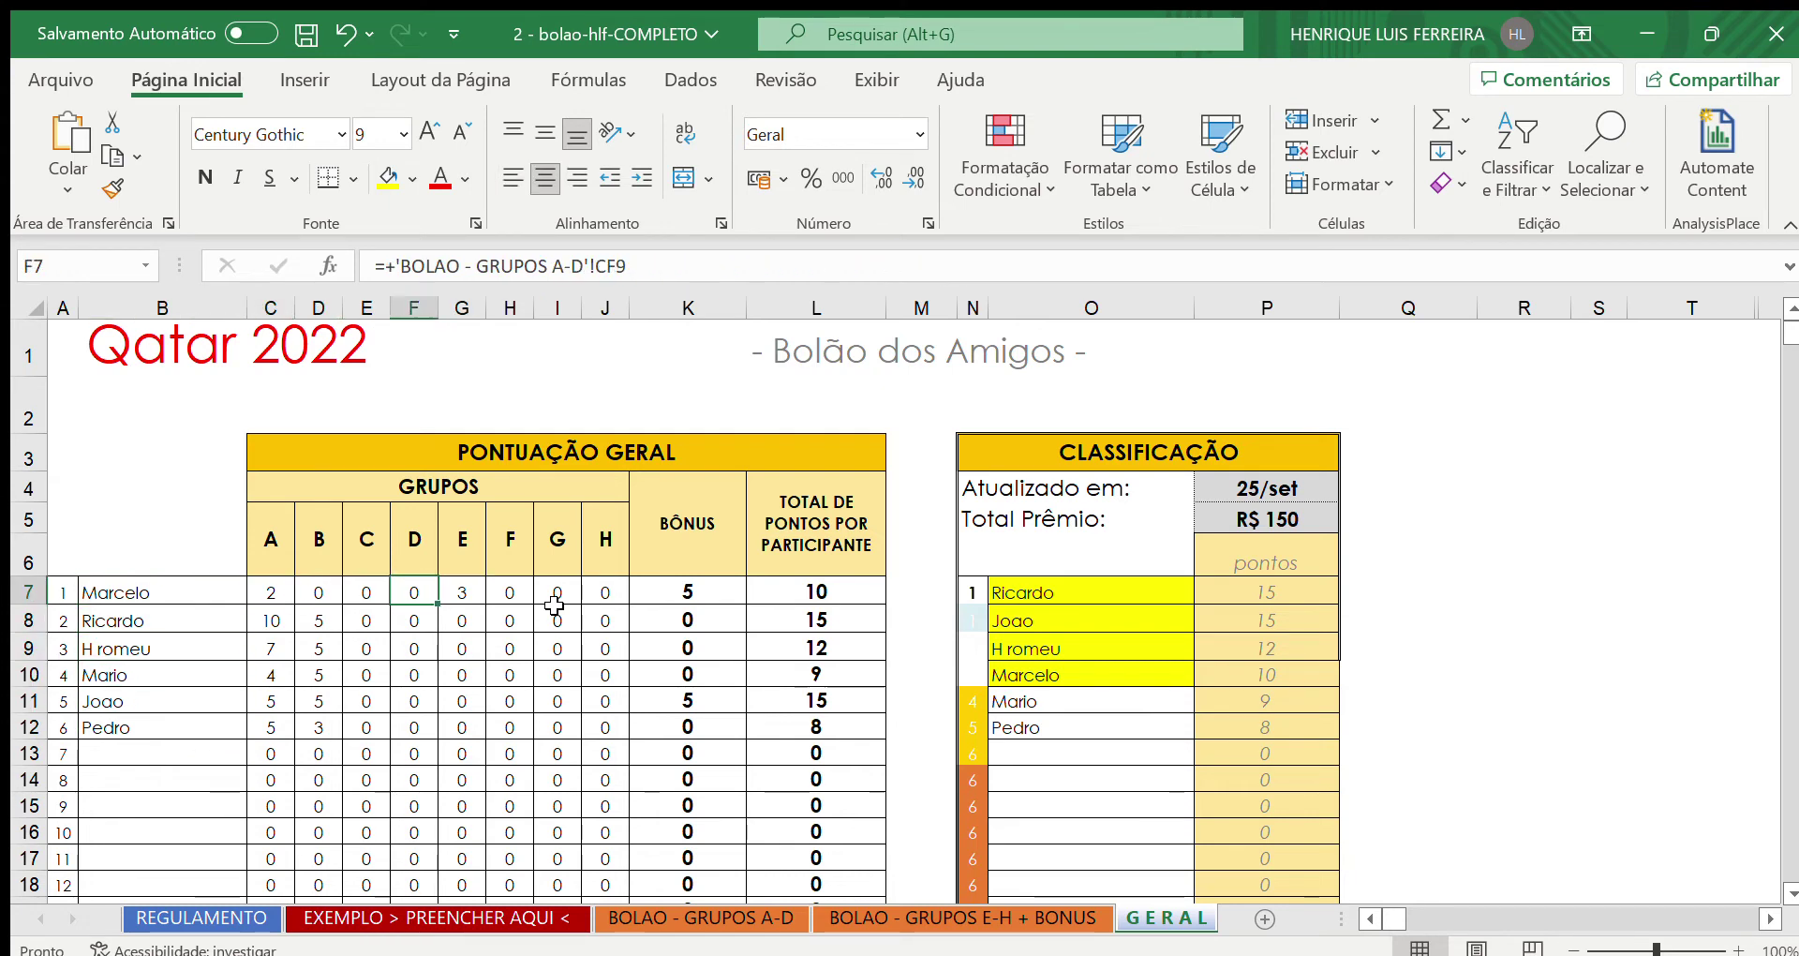
key("Right")
key("Down")
key("Down")
key("Down")
key("Up")
key("Up")
key("Up")
key("Down")
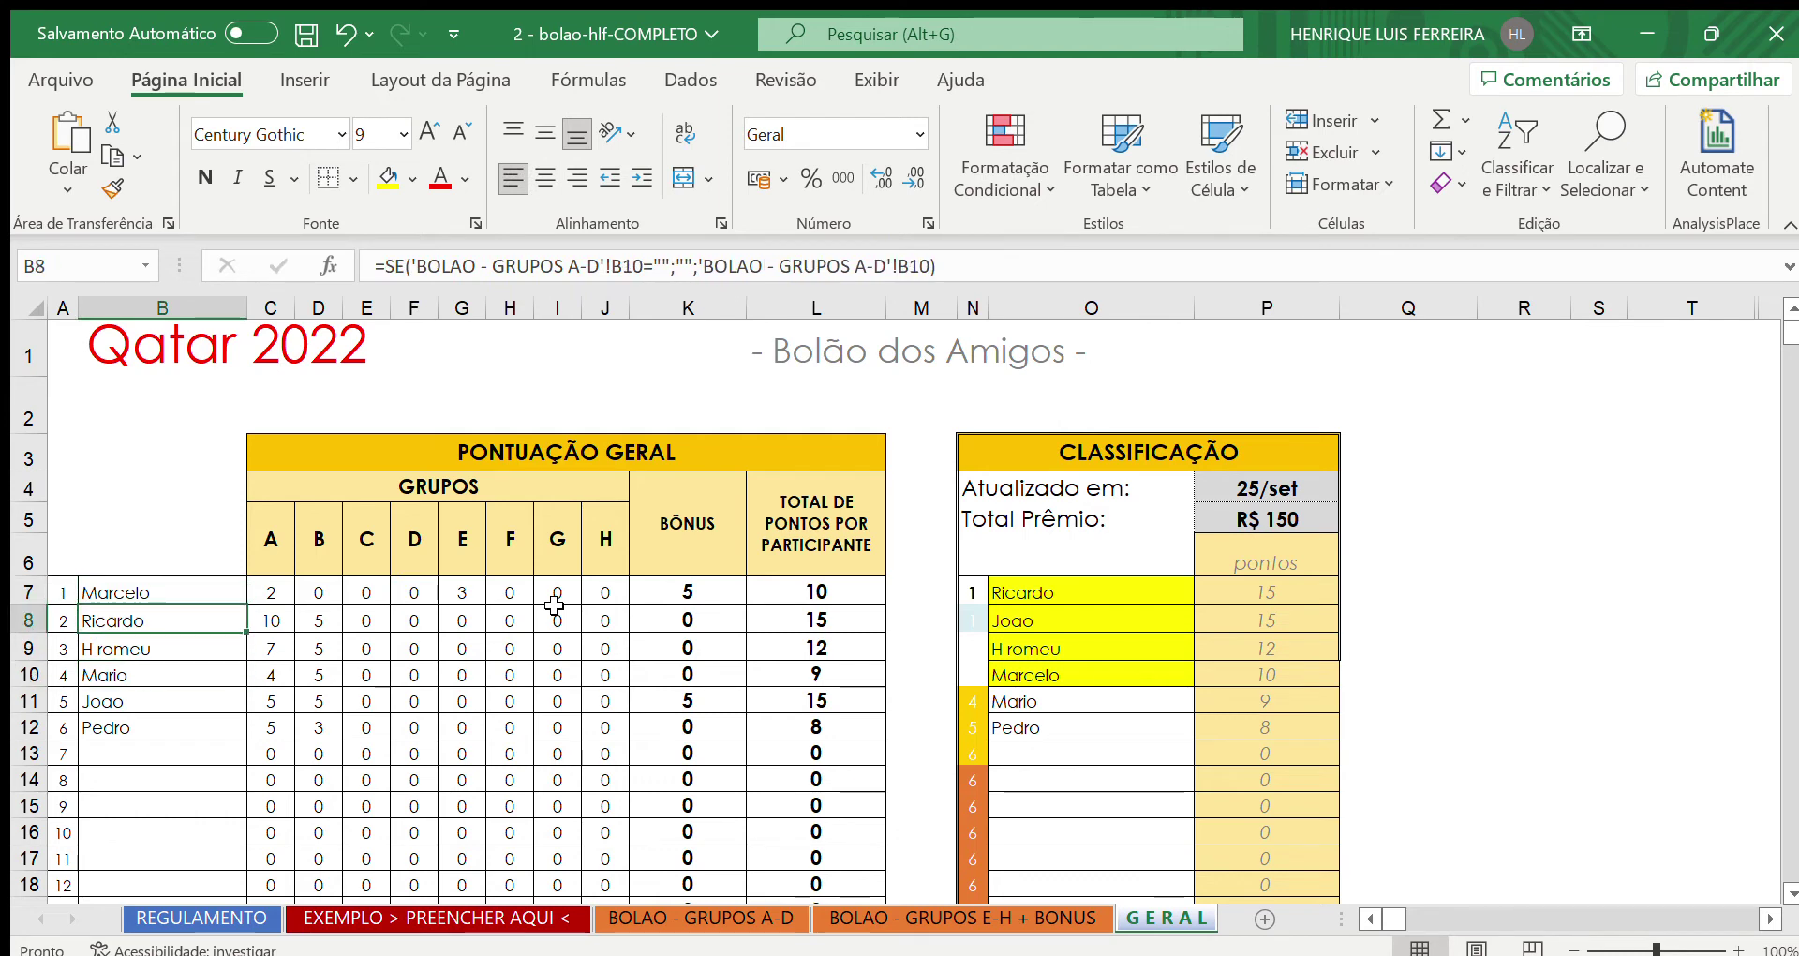
key("Down")
key("Up")
key("Up")
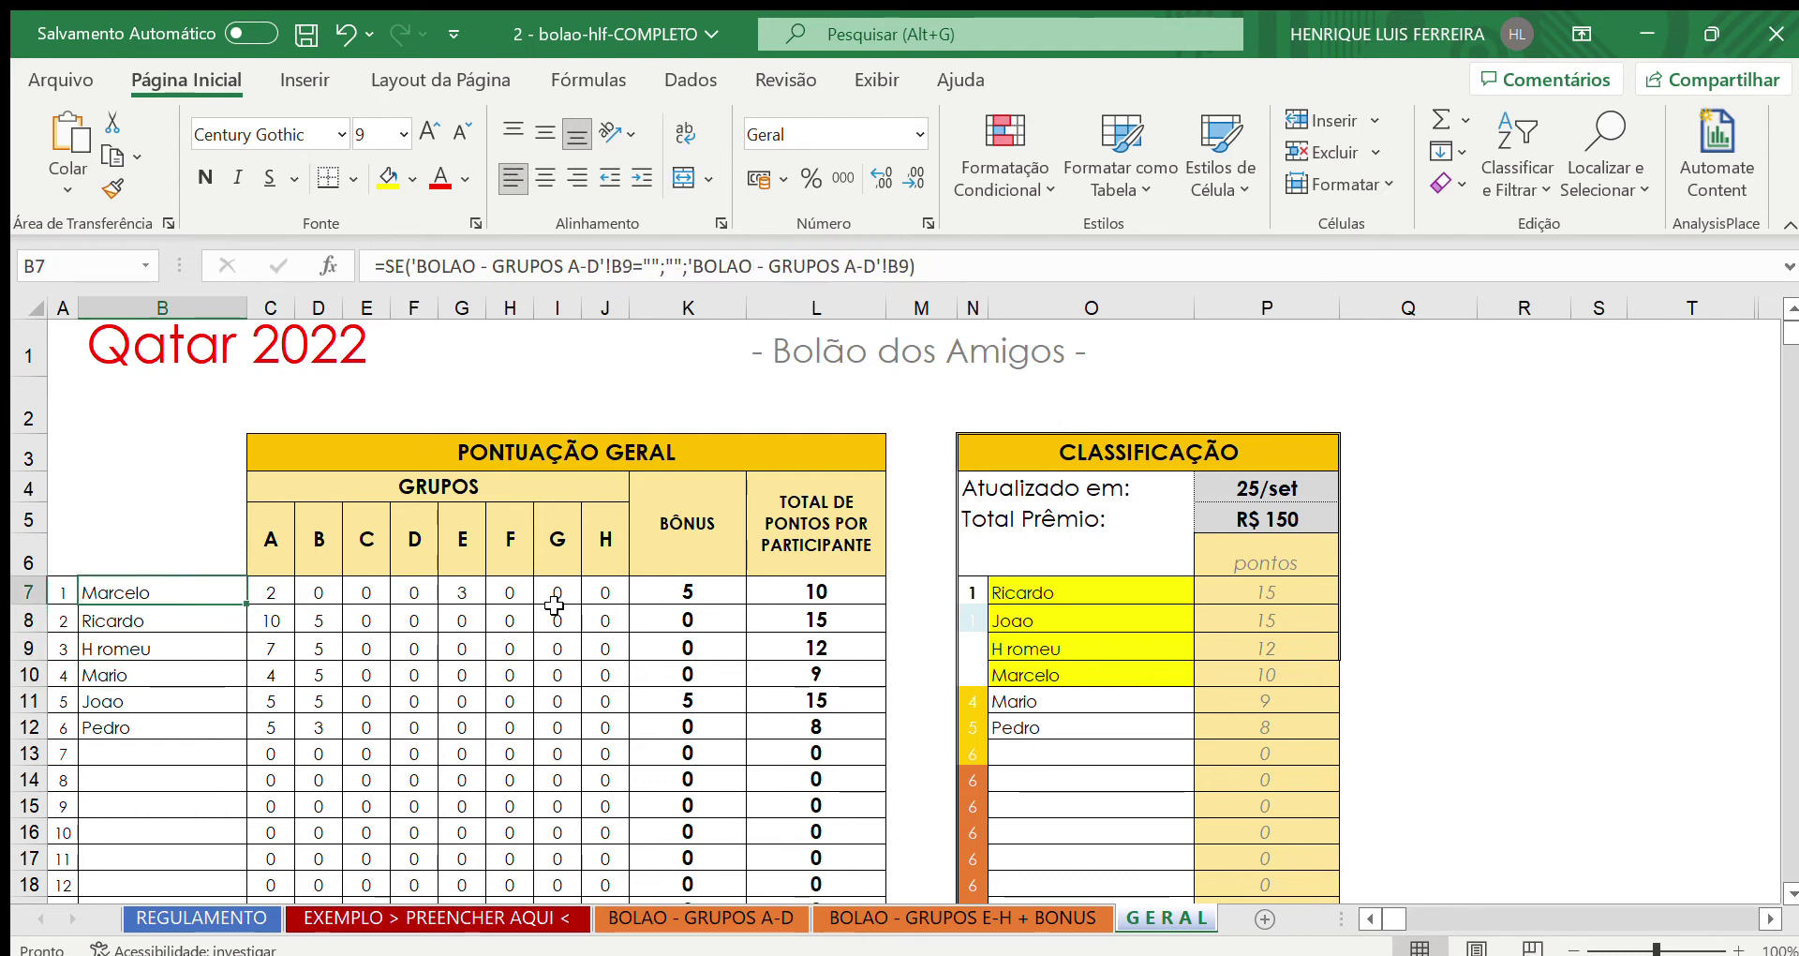
Examine the linked group points of the first two participants, from group A across to group H
left_click(268, 593)
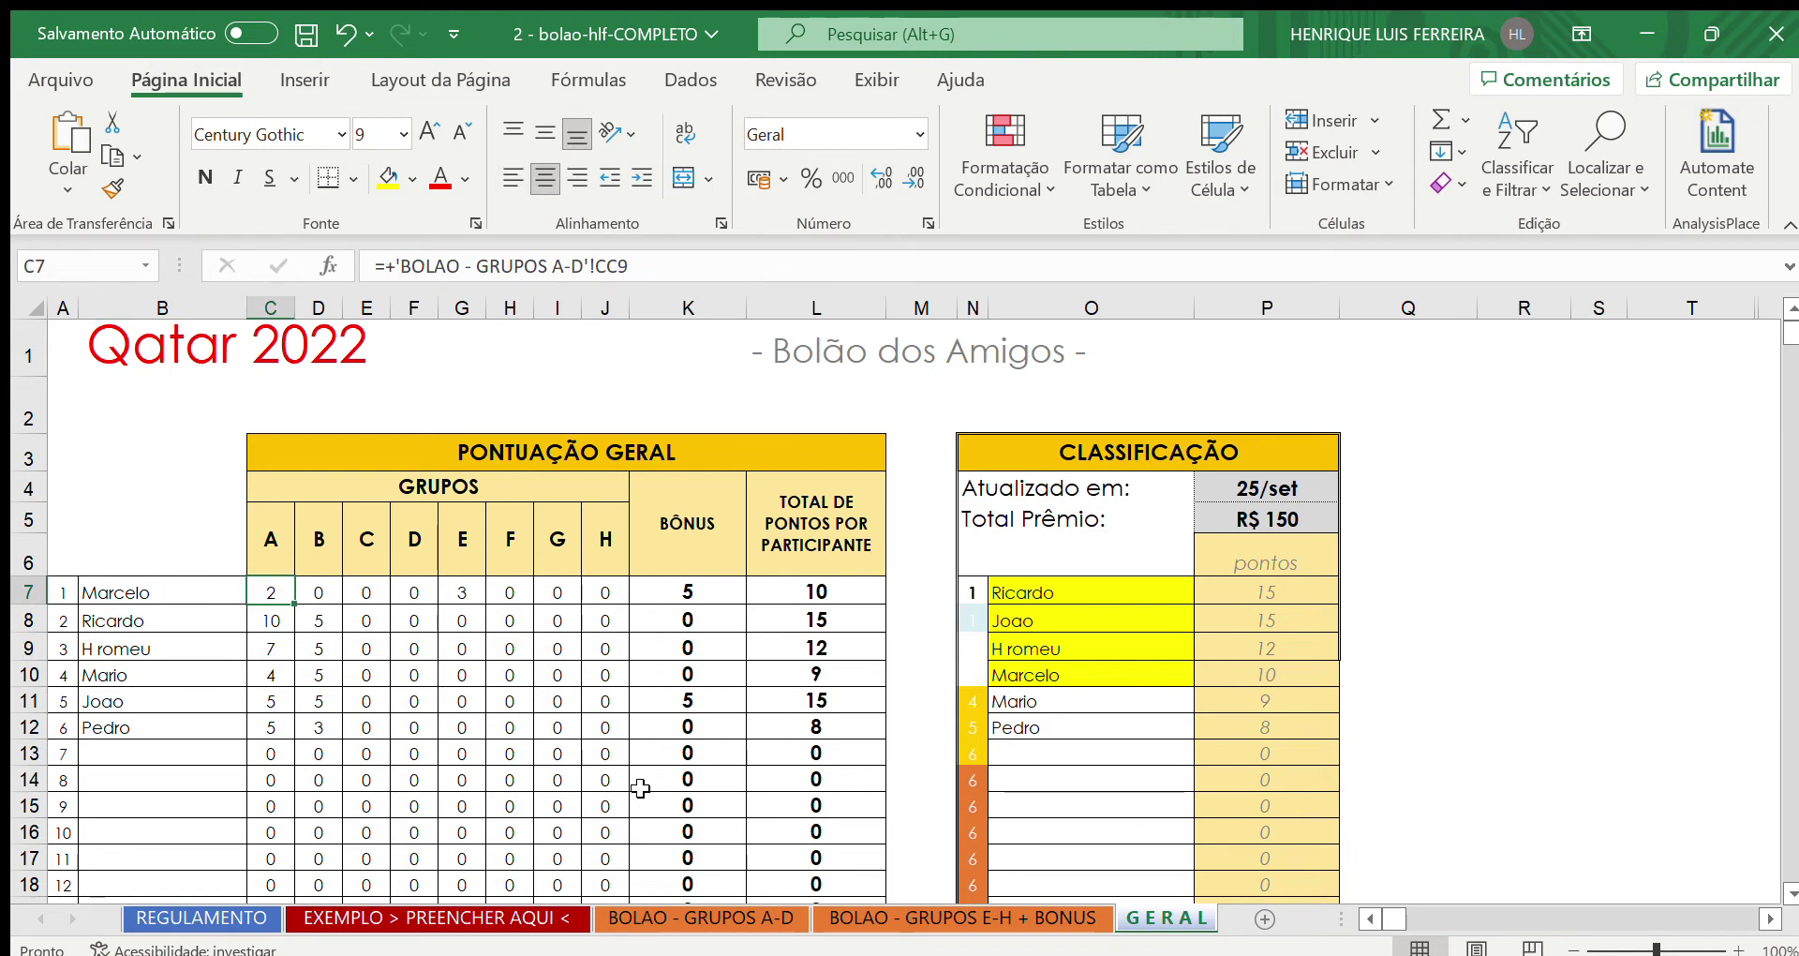
key("Down")
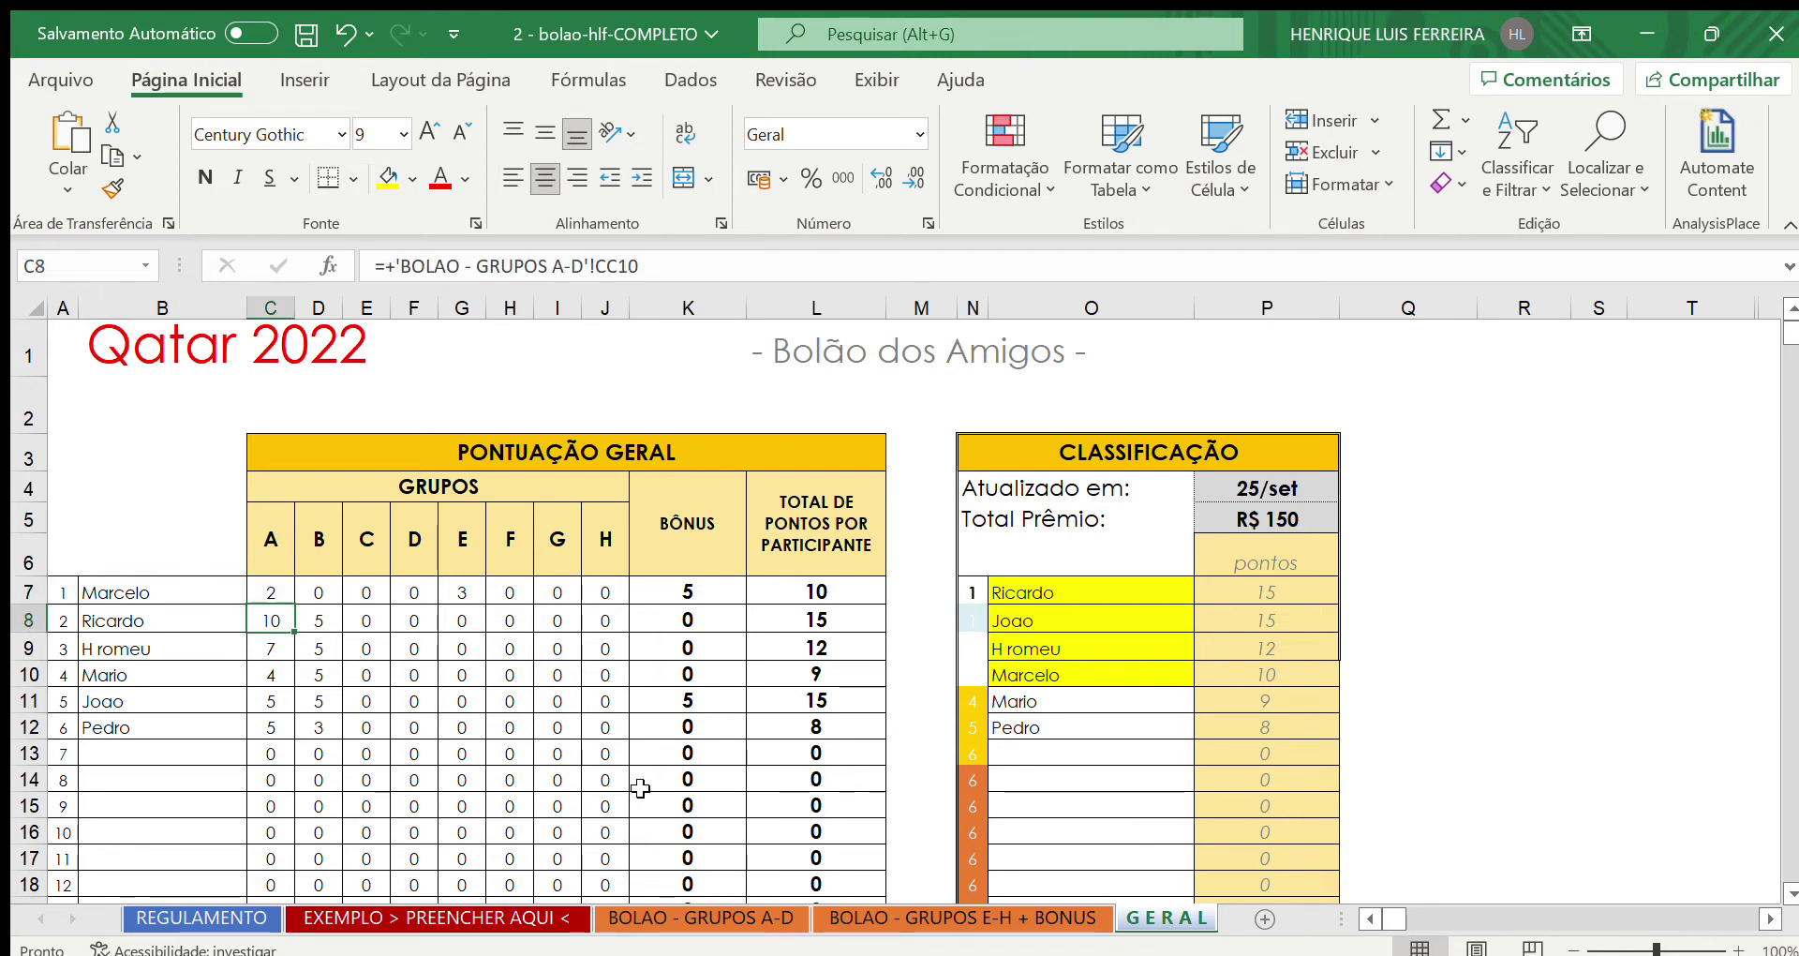
key("Right")
key("Up")
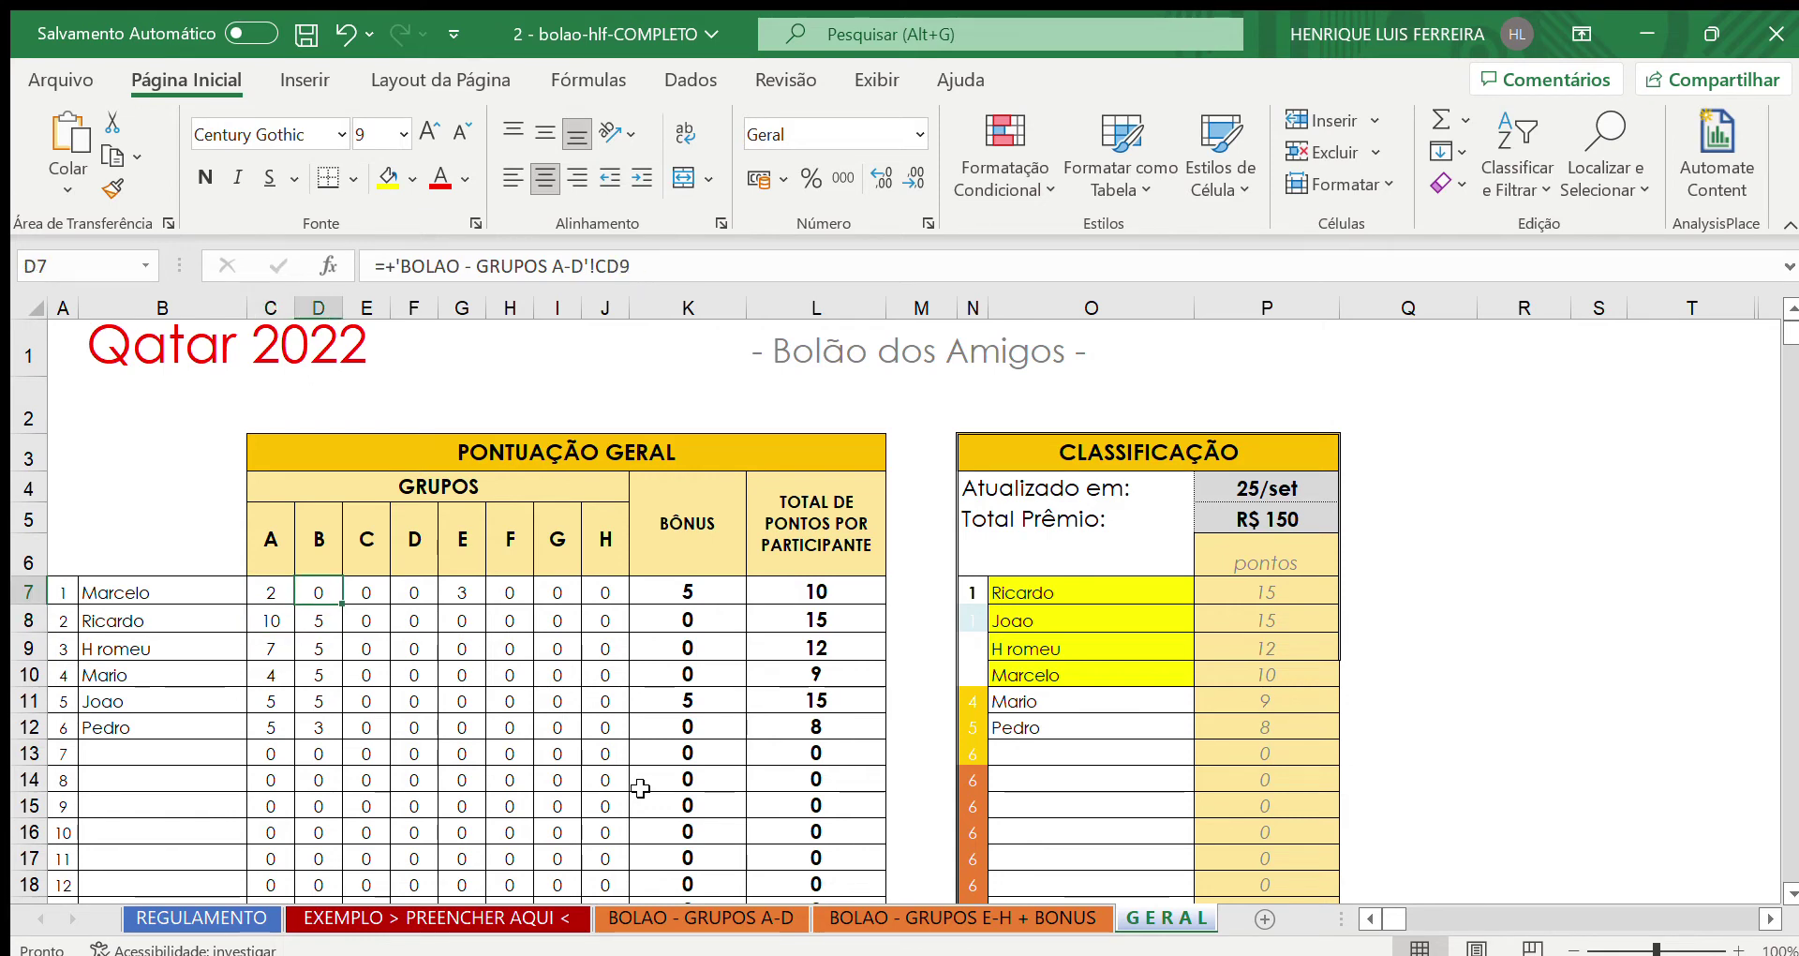
key("Down")
key("Right")
key("Right")
key("Right")
key("Right")
key("Right")
key("Right")
Check the participants' BÔNUS points and their totals in the TOTAL DE PONTOS POR PARTICIPANTE column
key("Right")
key("Up")
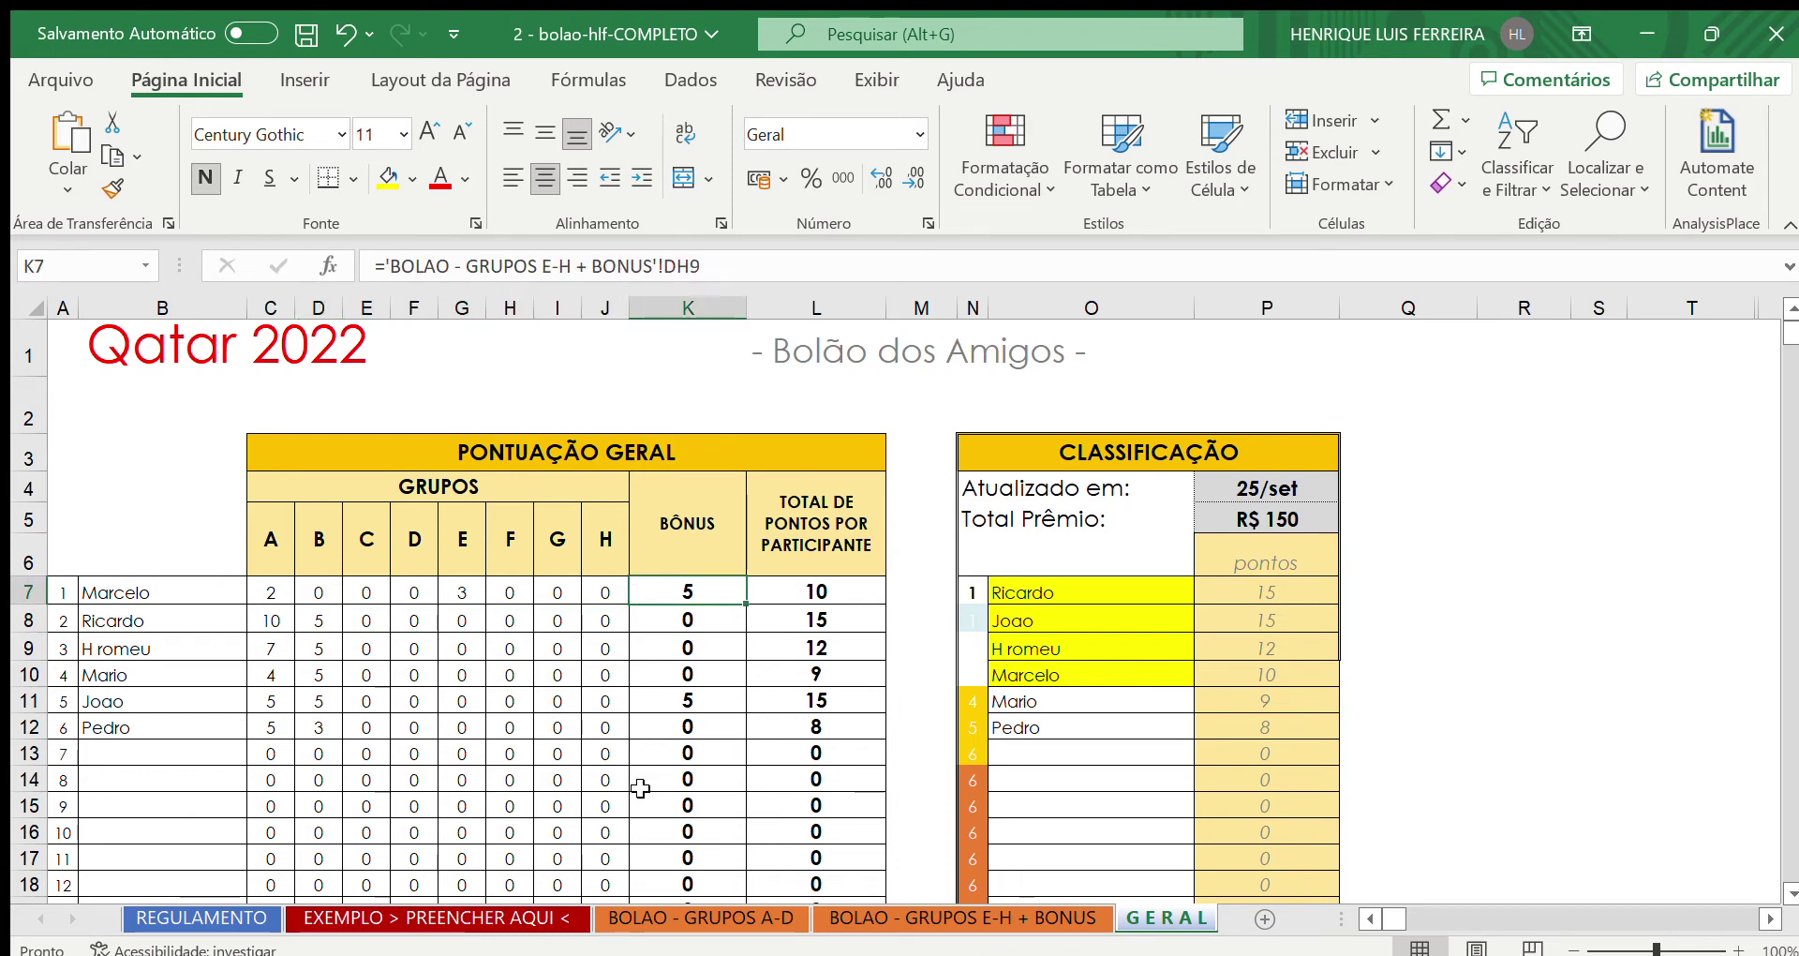
key("Down")
key("Down")
key("Down")
key("Down")
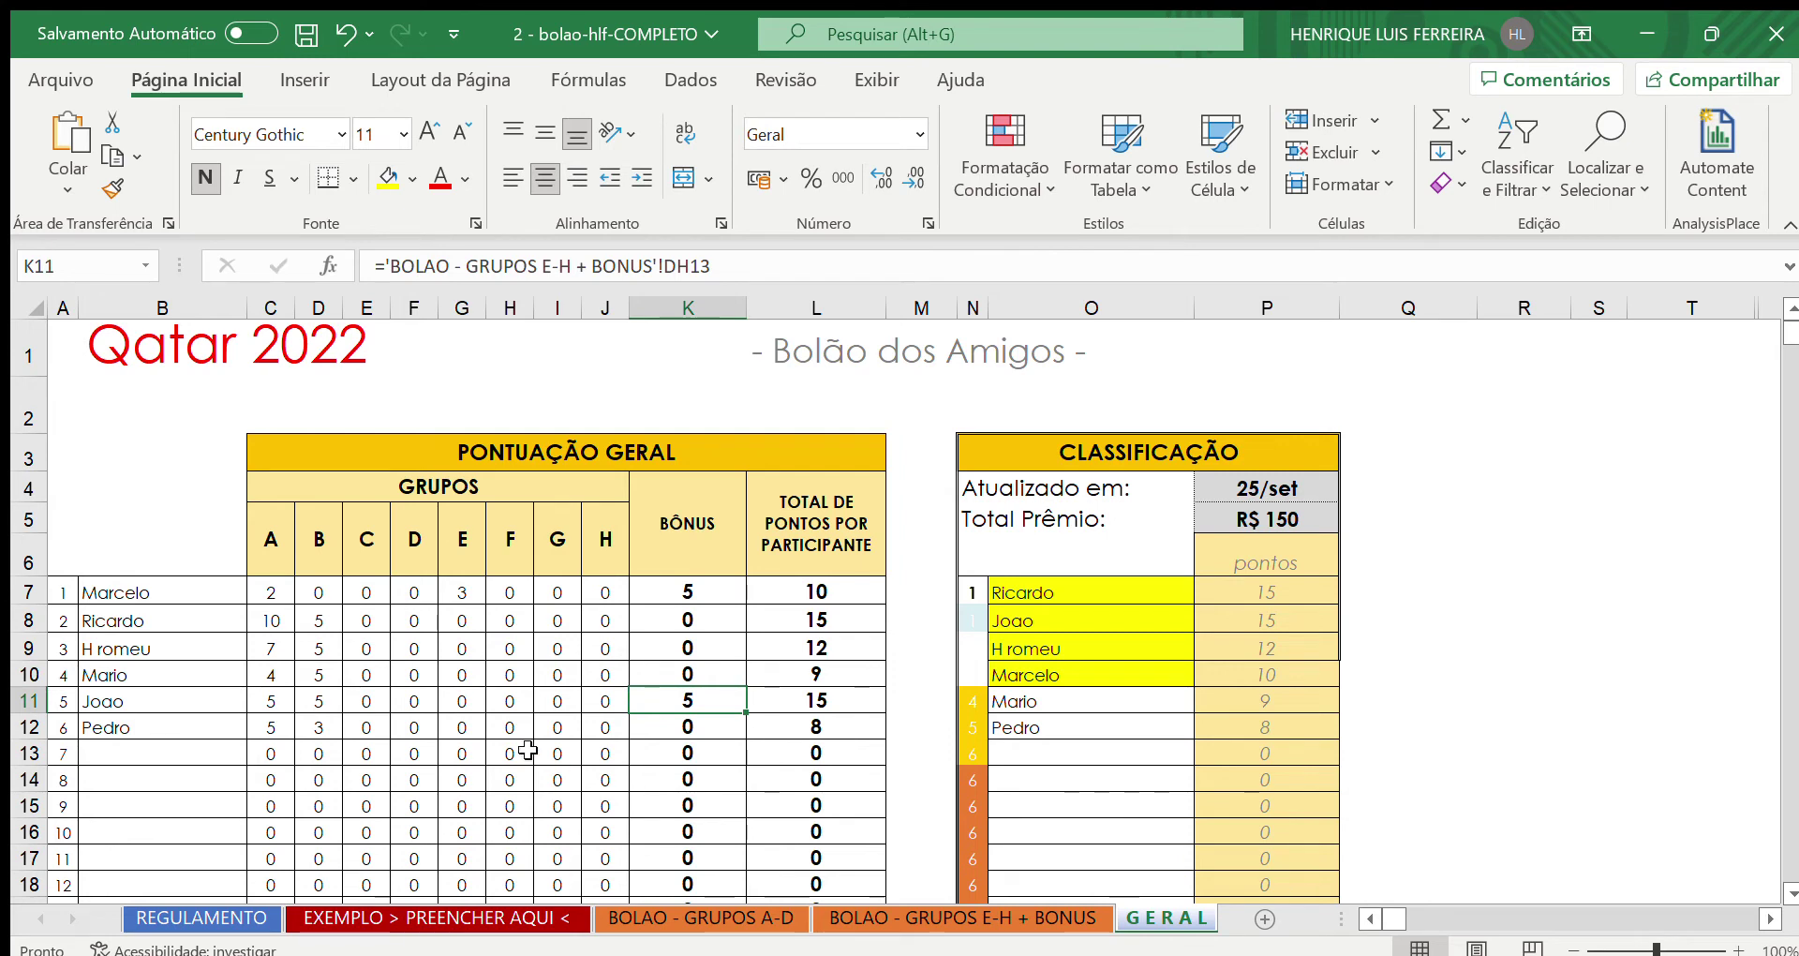
left_click_drag(842, 593, 820, 710)
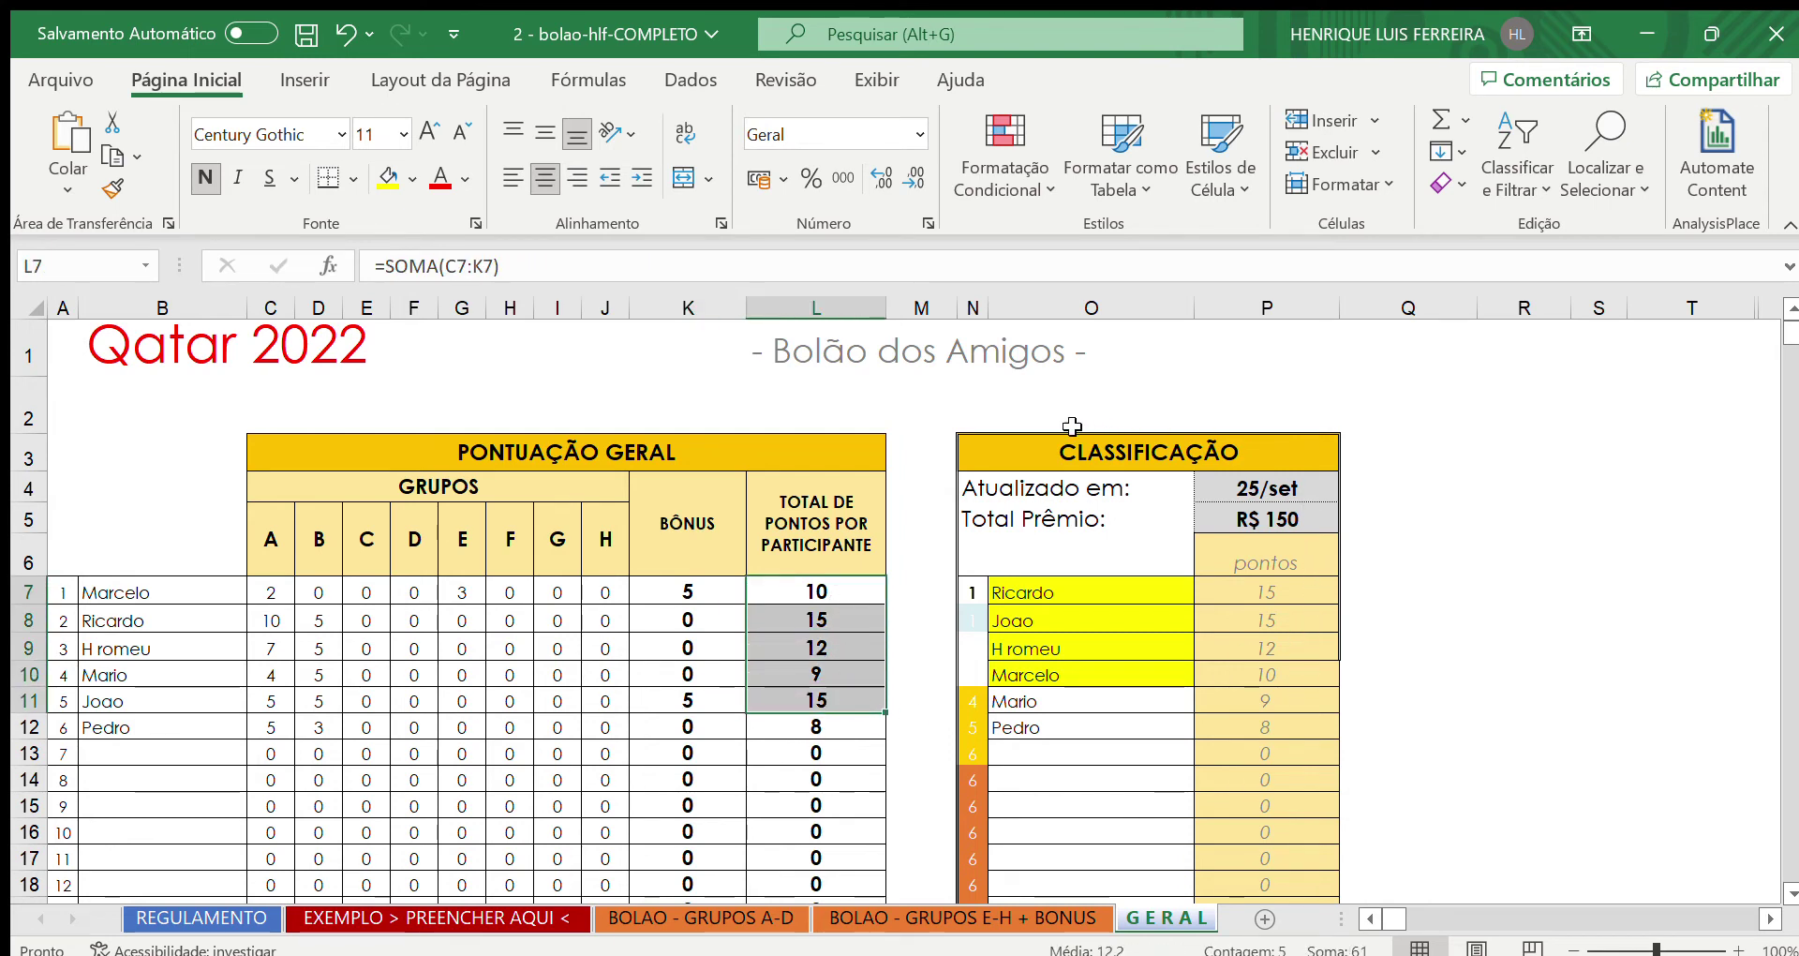
Inspect the CLASSIFICAÇÃO table and the formula behind the first-ranked participant's points
left_click(1393, 478)
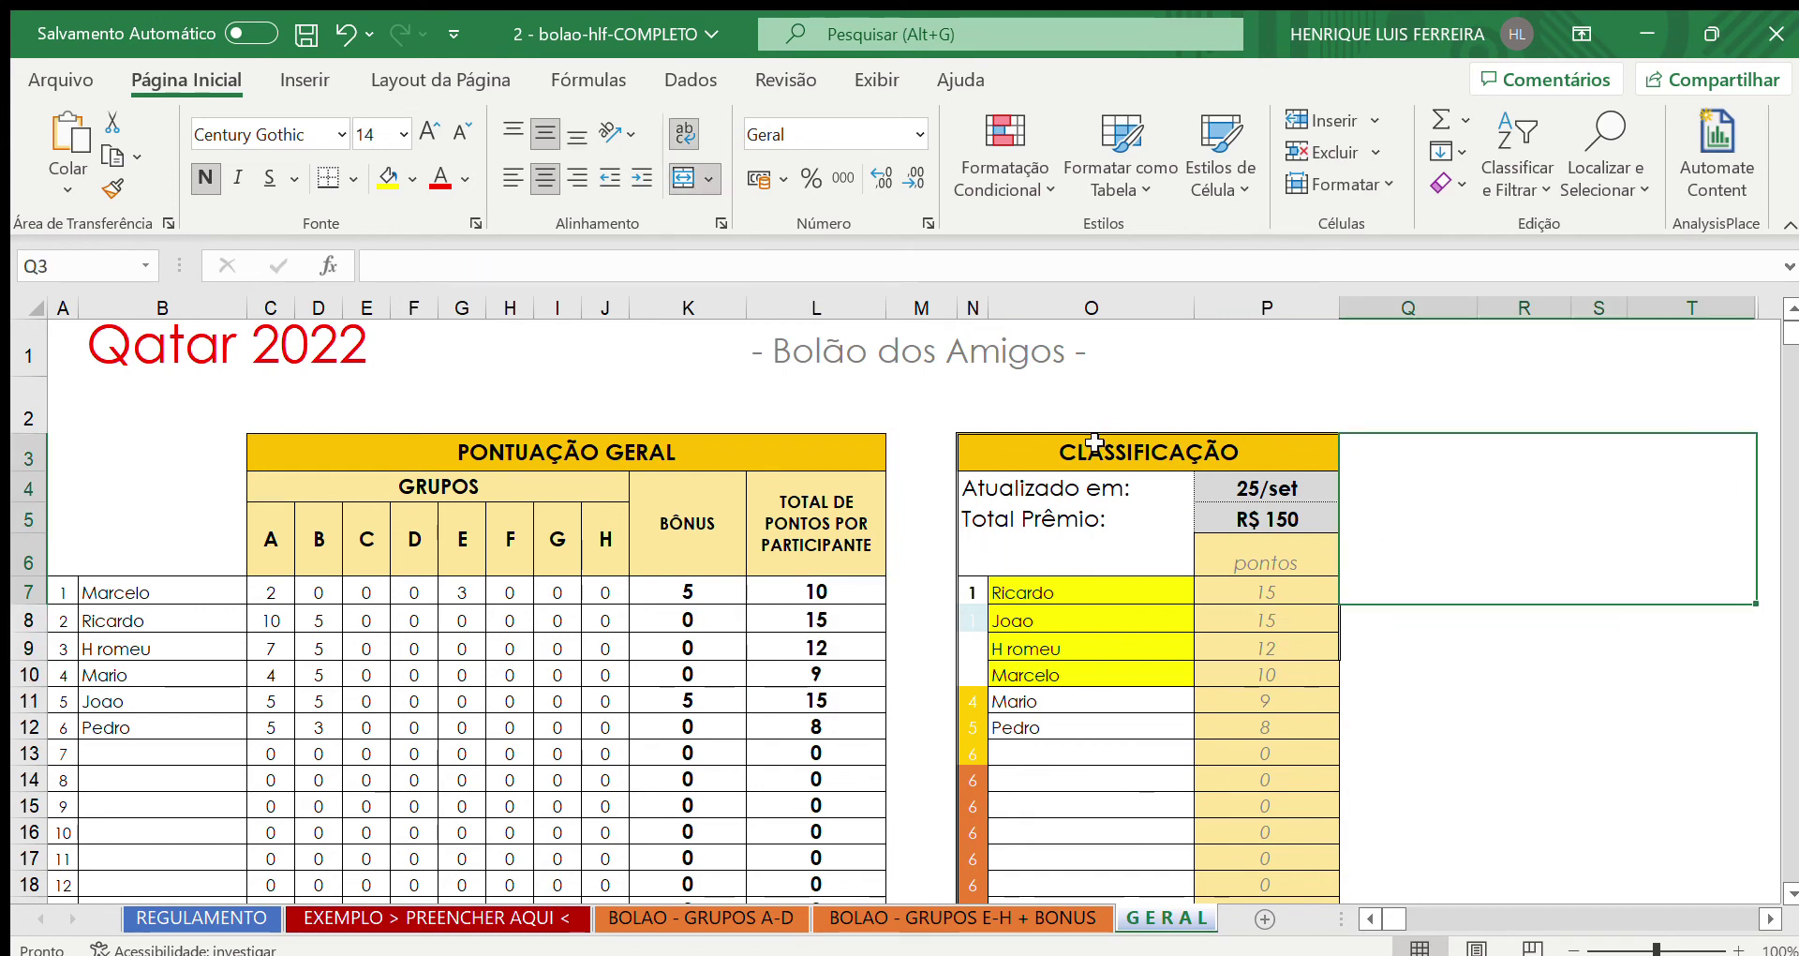
left_click(1115, 449)
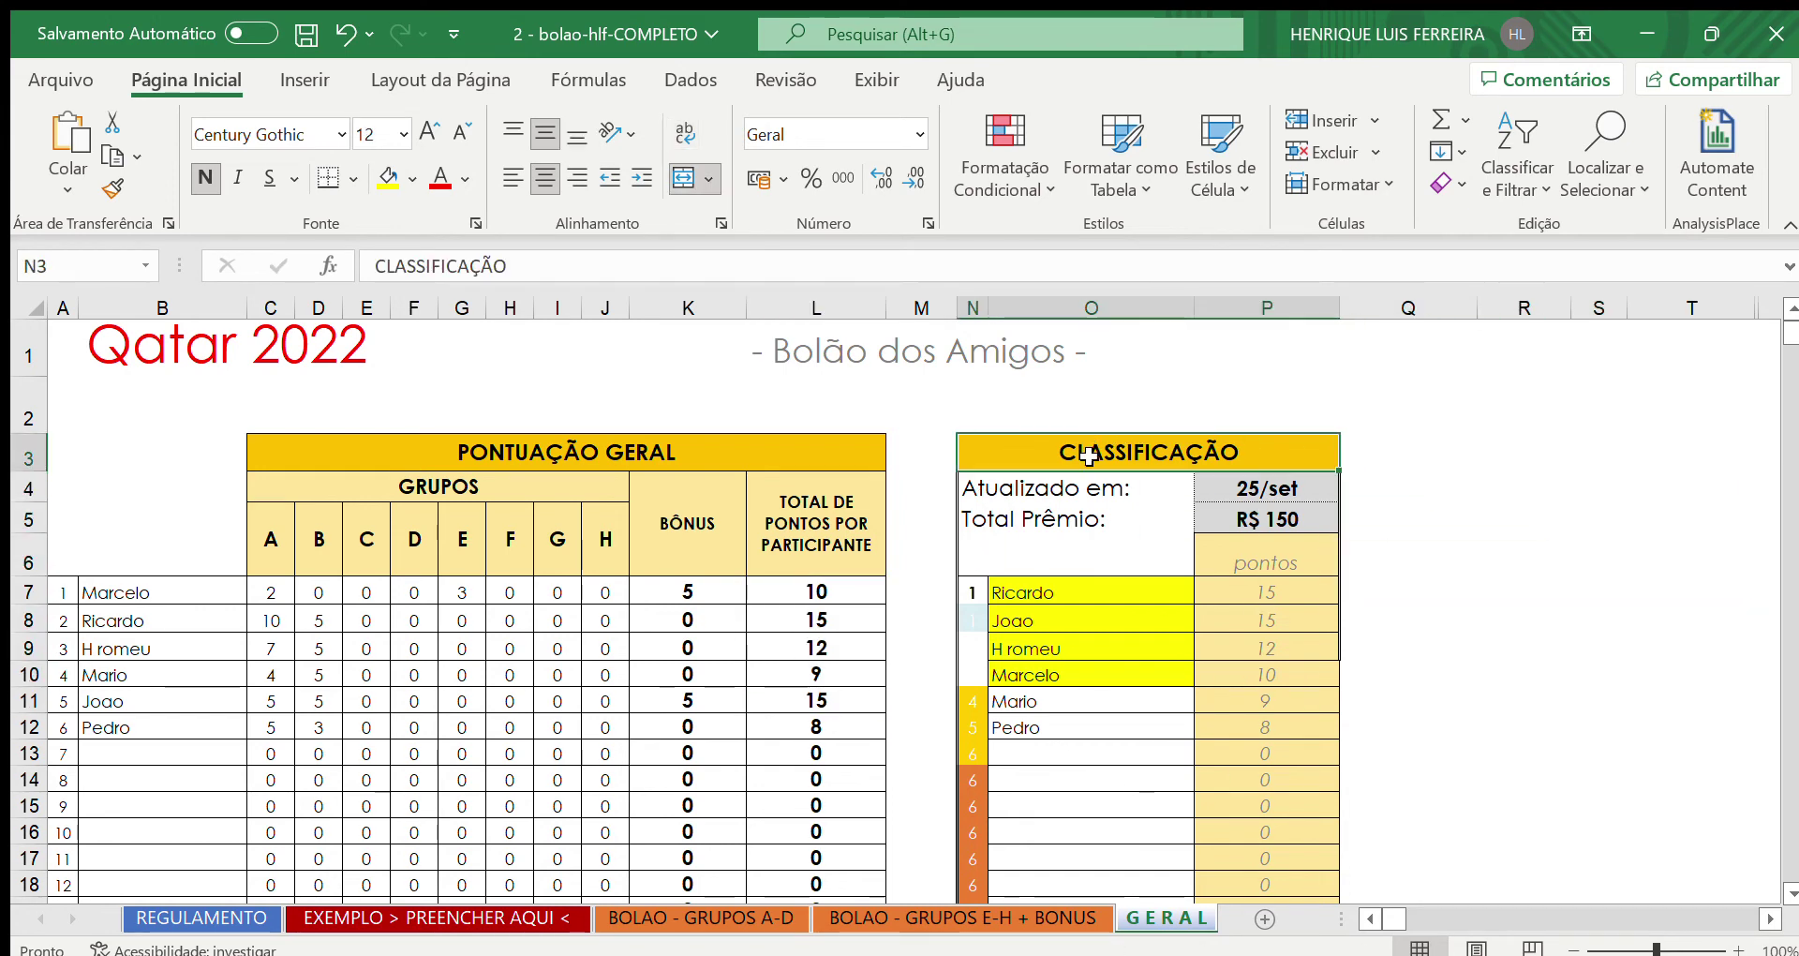
left_click(1267, 588)
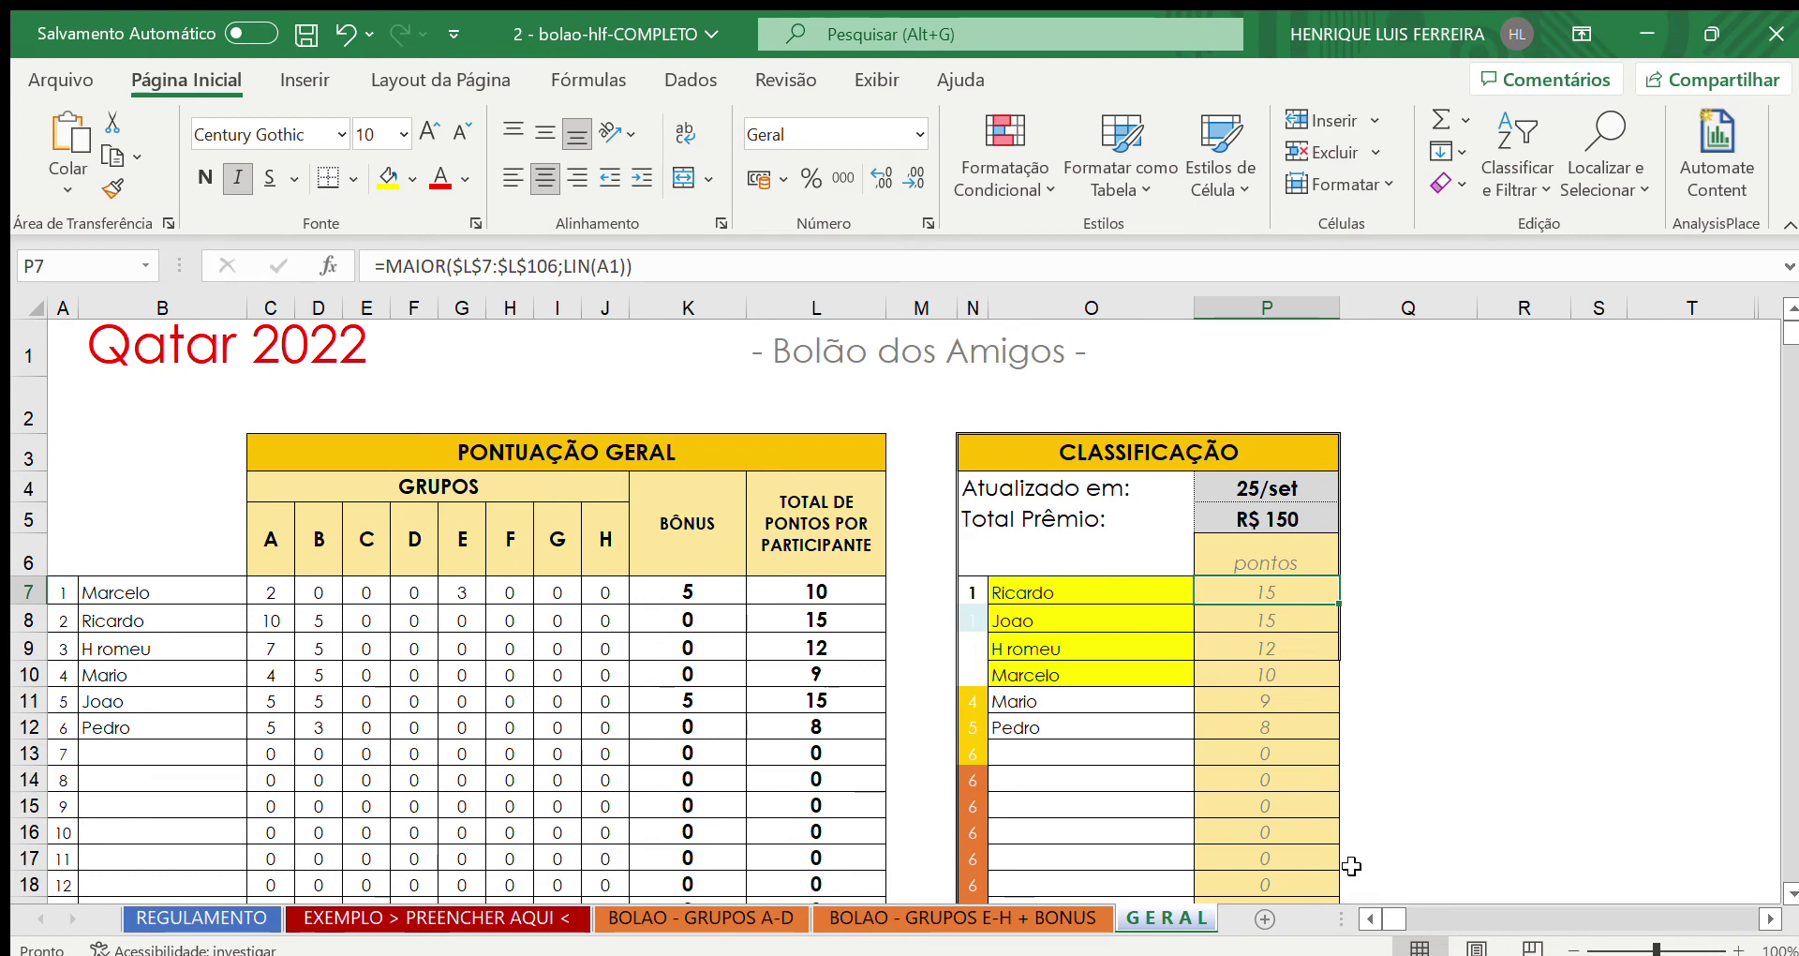
On the BOLAO - GRUPOS A-D sheet, set the second participant's PALPITE 2 prediction to 2-2 and check its points cell
left_click(671, 923)
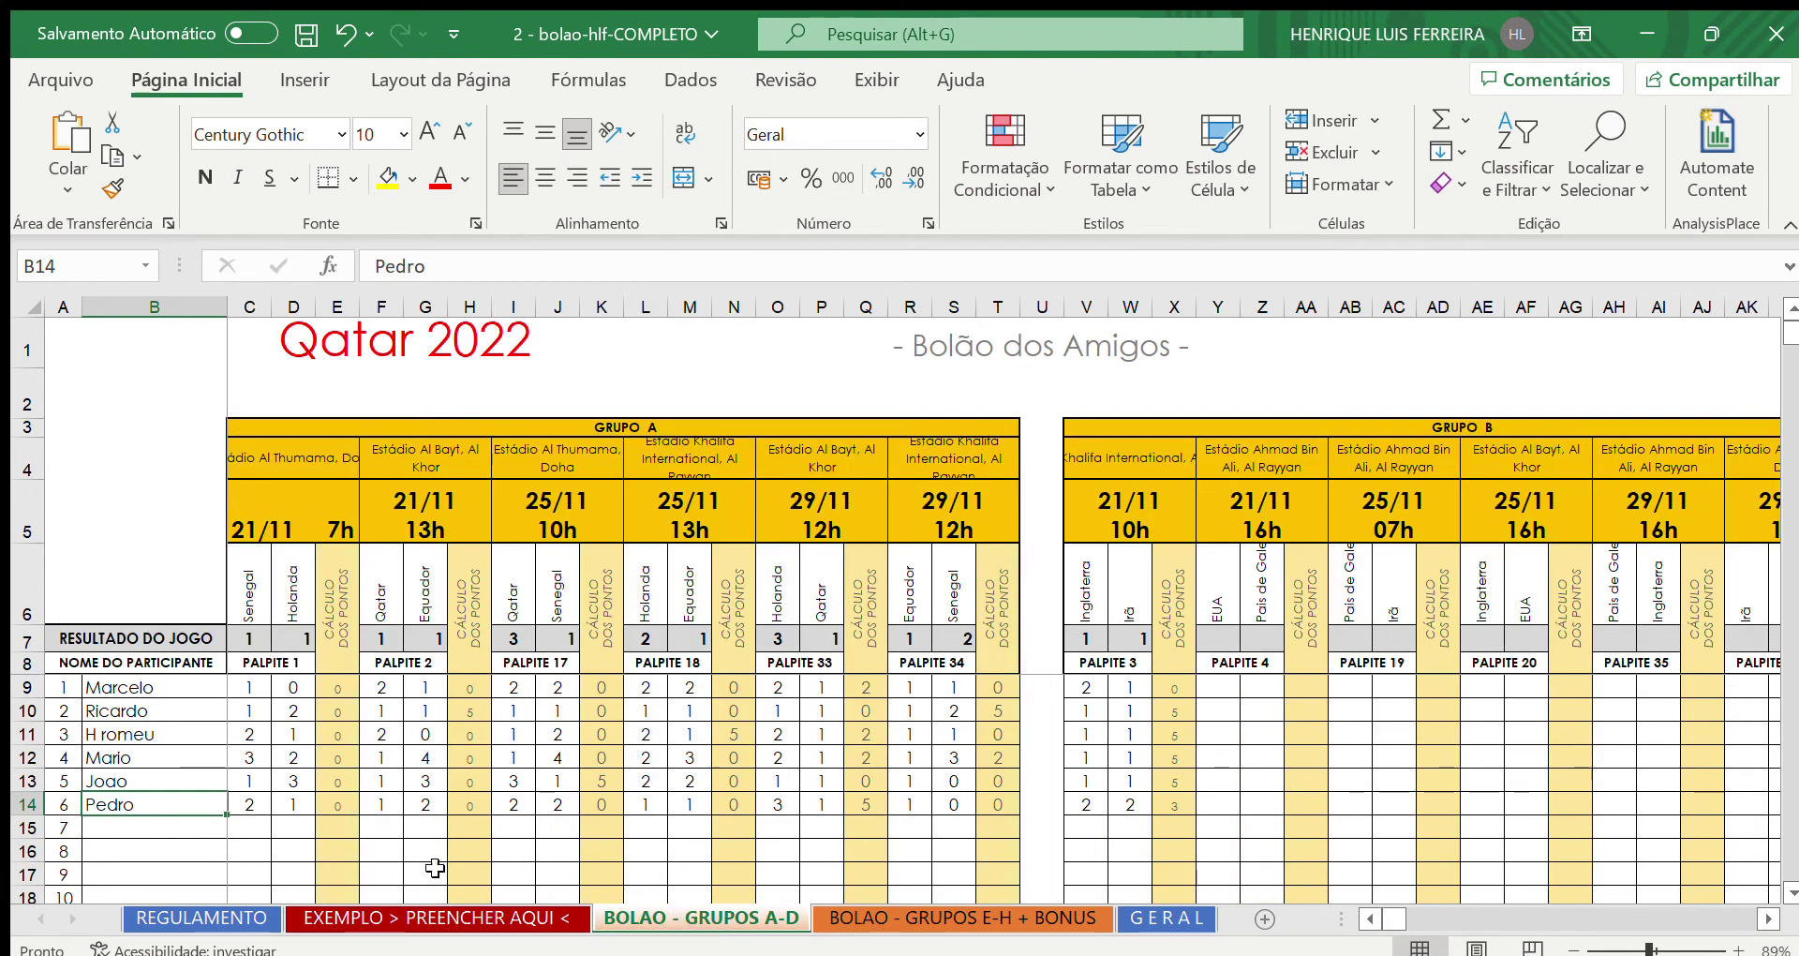
left_click(381, 713)
type("2")
key("Right")
type("2")
key("Left")
key("Left")
key("Left")
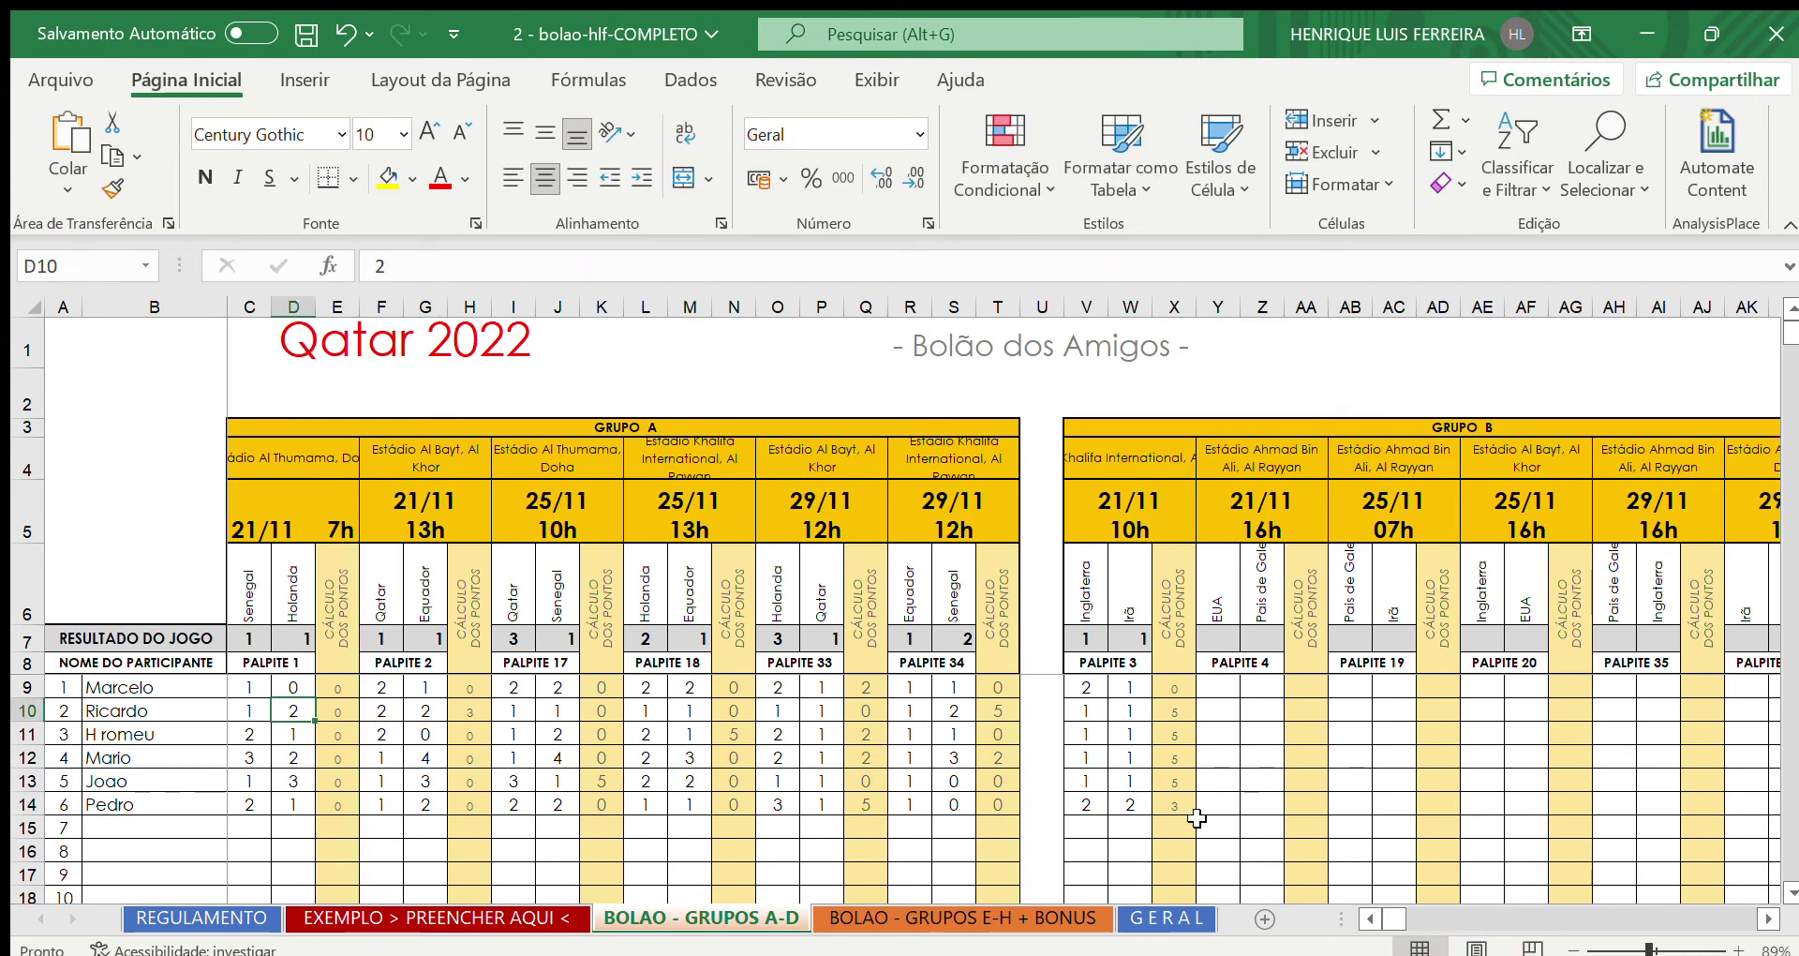
left_click(469, 710)
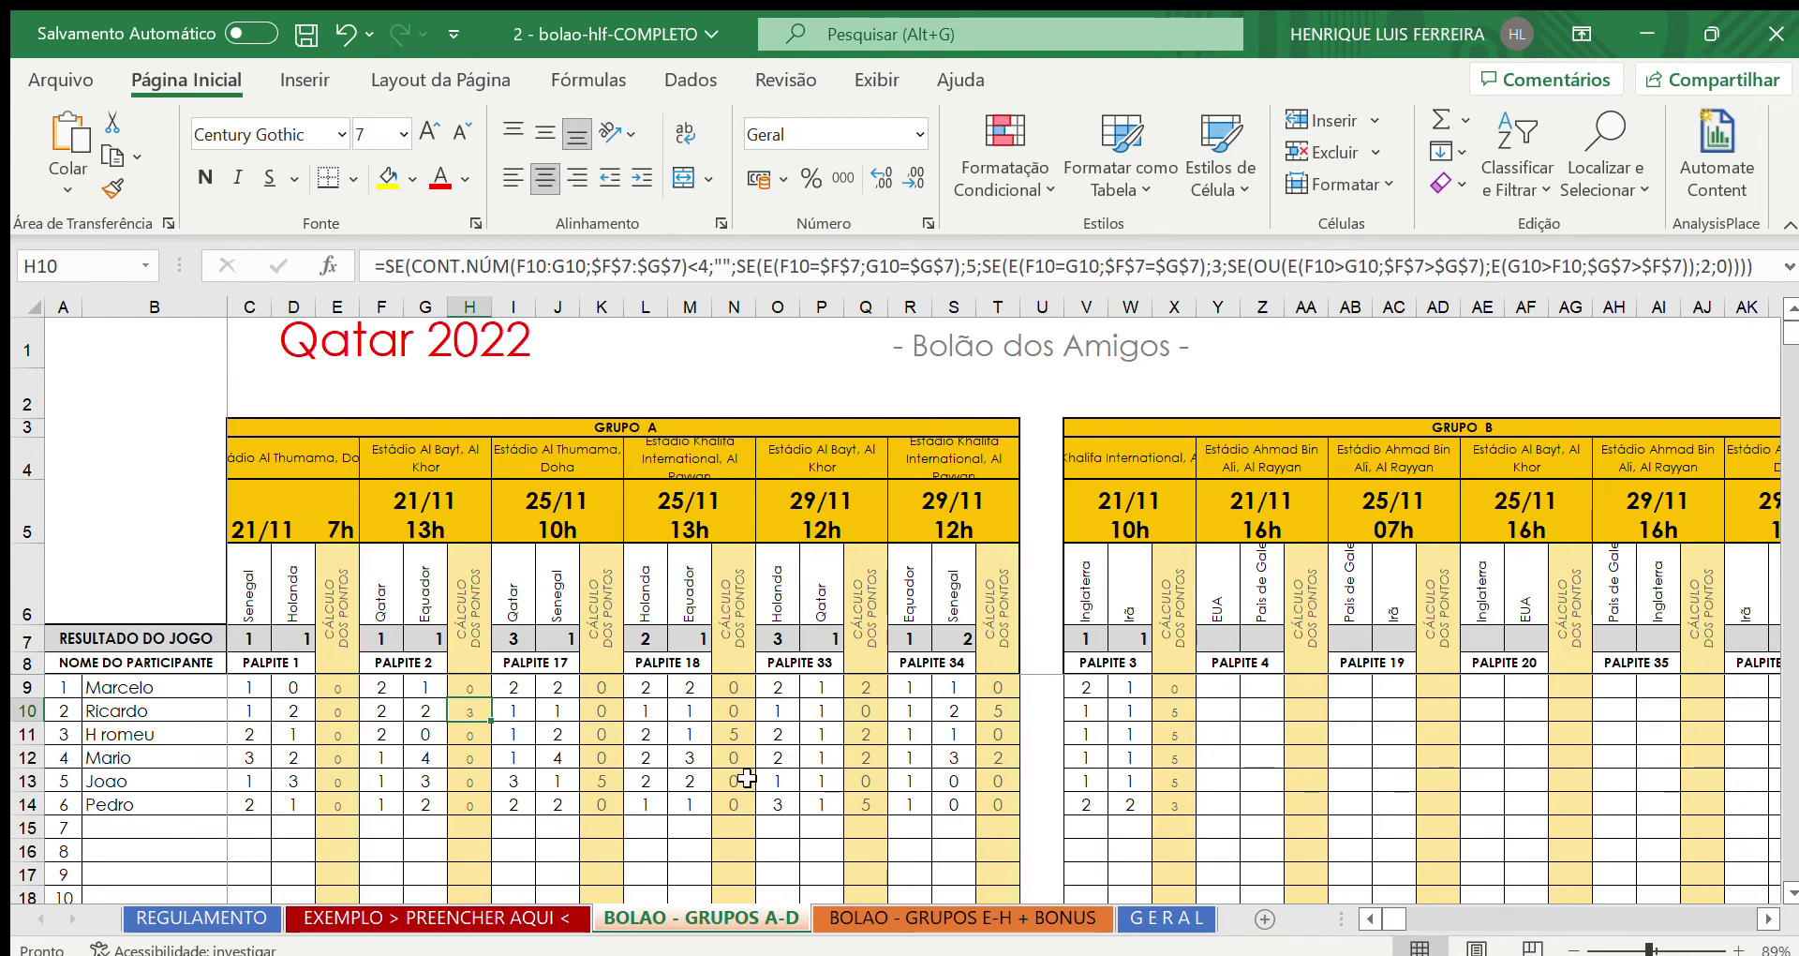
Check the CLASSIFICAÇÃO table on the GERAL sheet, and the PALPITE 1 game result on the BOLAO - GRUPOS A-D sheet
left_click(1169, 917)
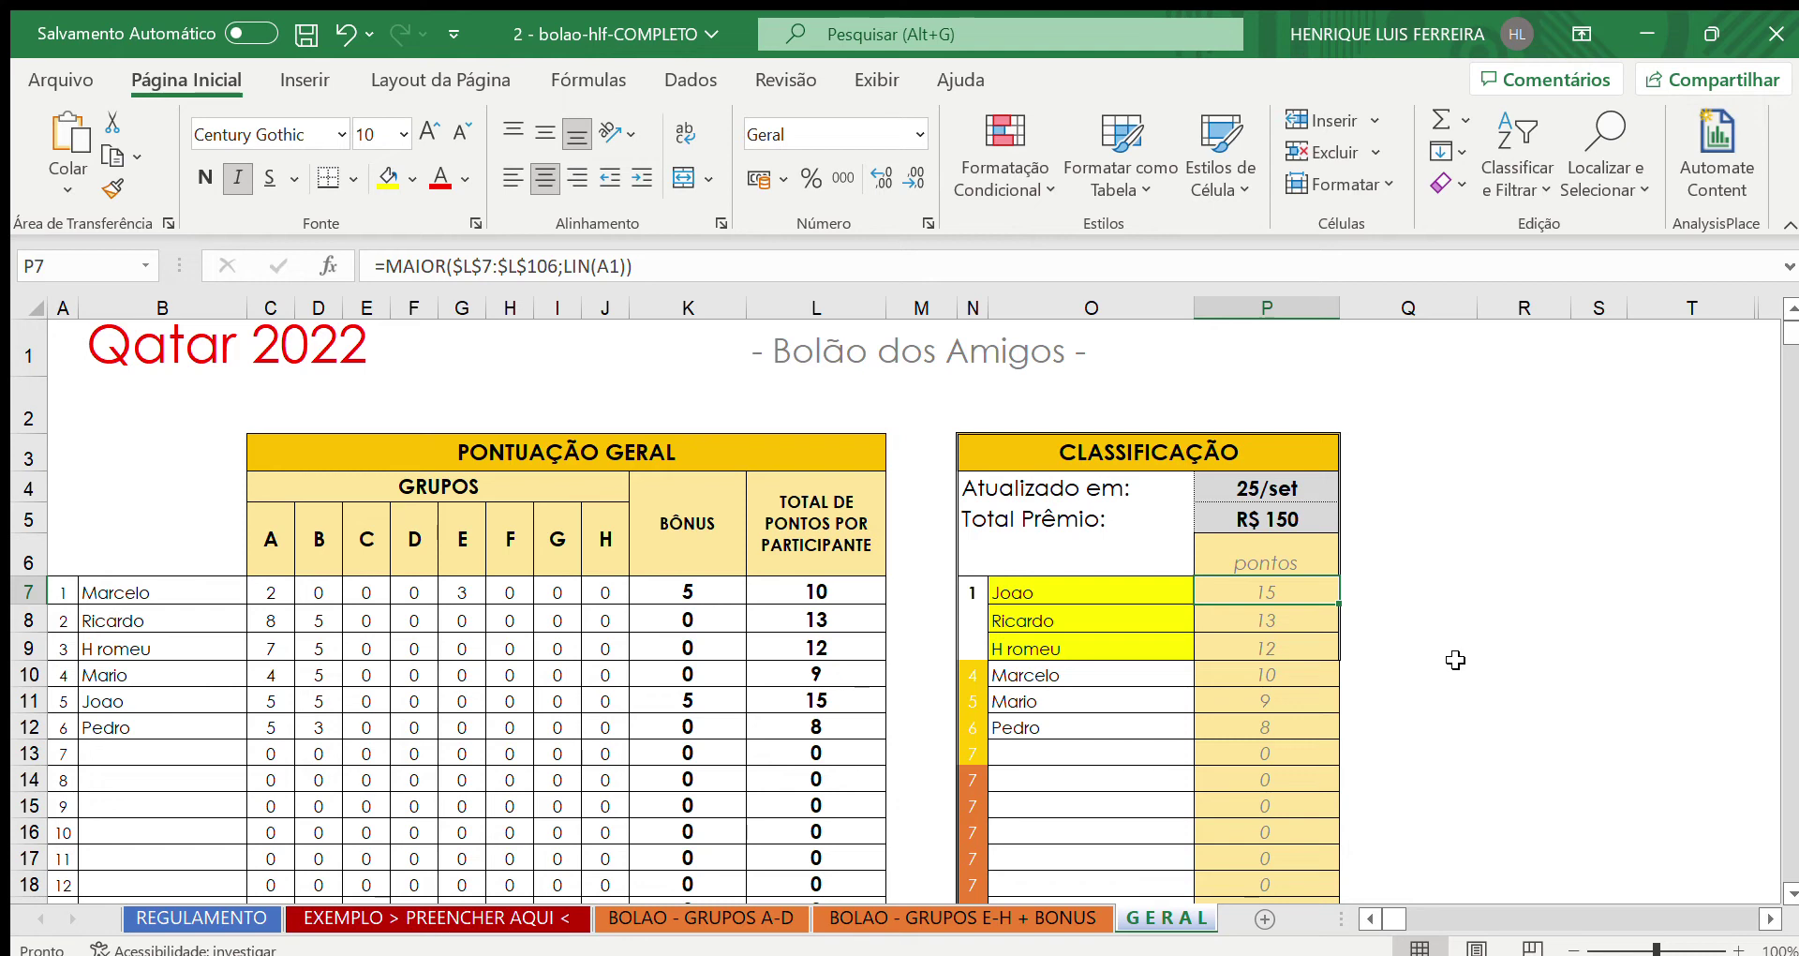
left_click(717, 900)
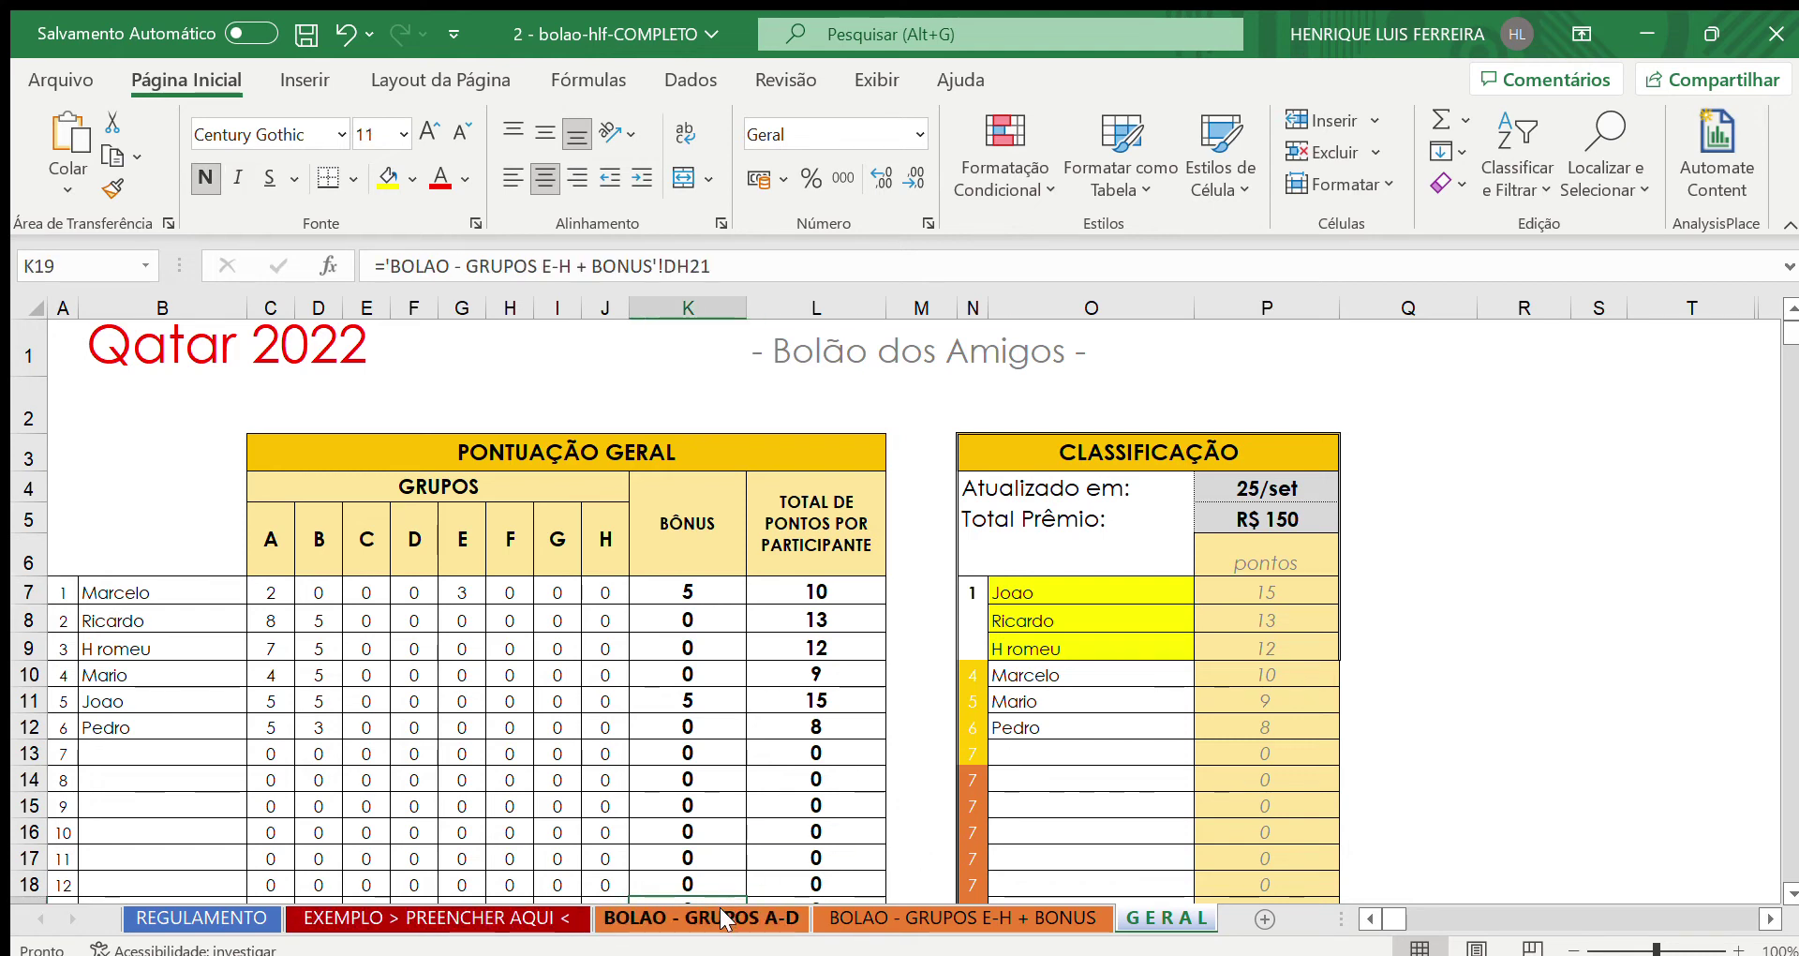
left_click(726, 917)
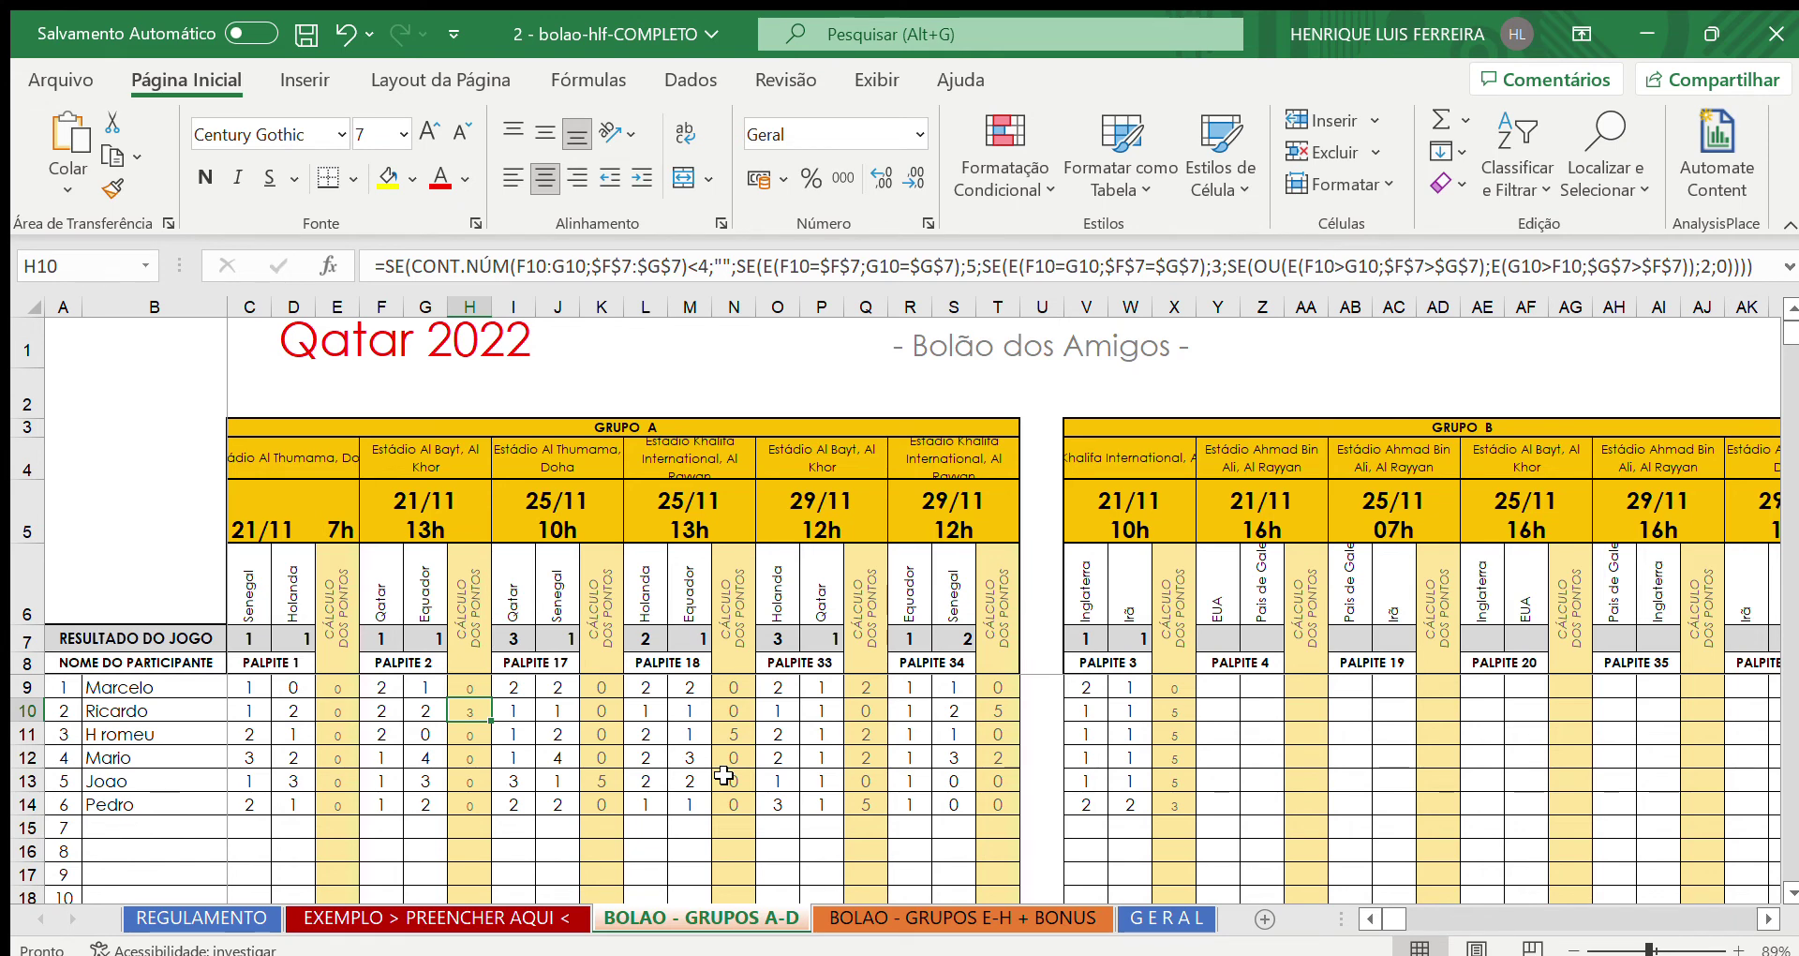
left_click(250, 638)
left_click(296, 640)
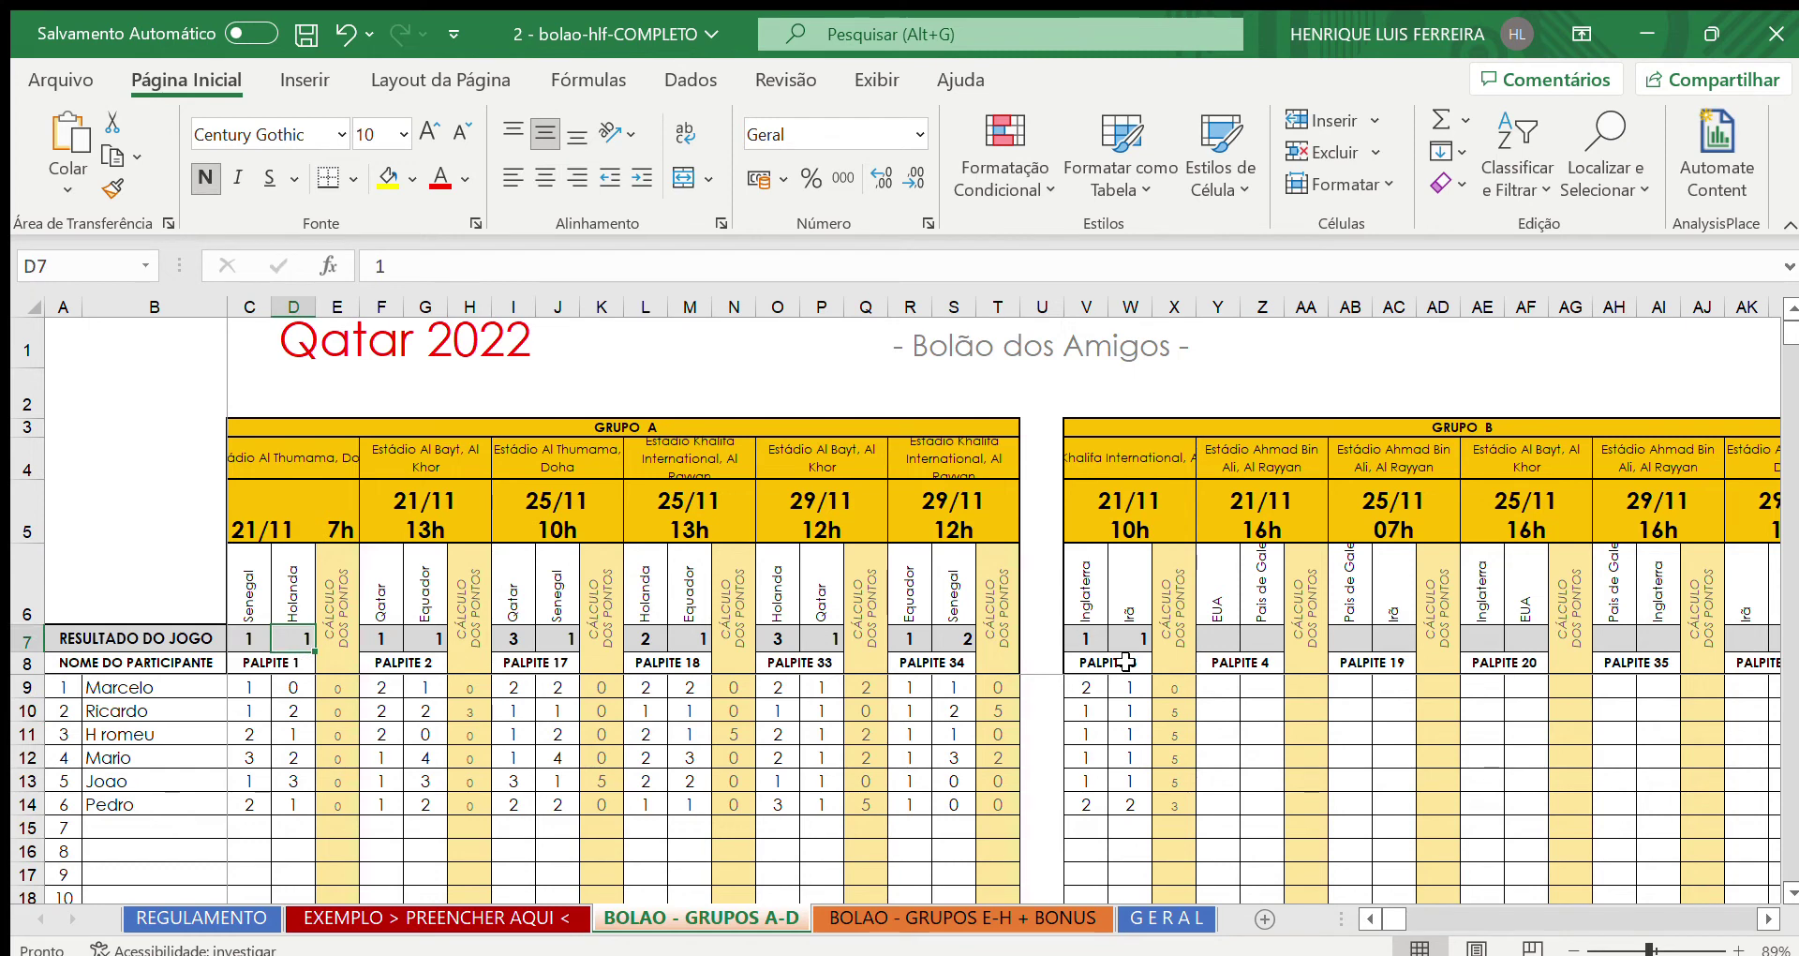
On the GERAL sheet, inspect the linked name cells of the first five participants in the PONTUAÇÃO GERAL table
left_click(1170, 923)
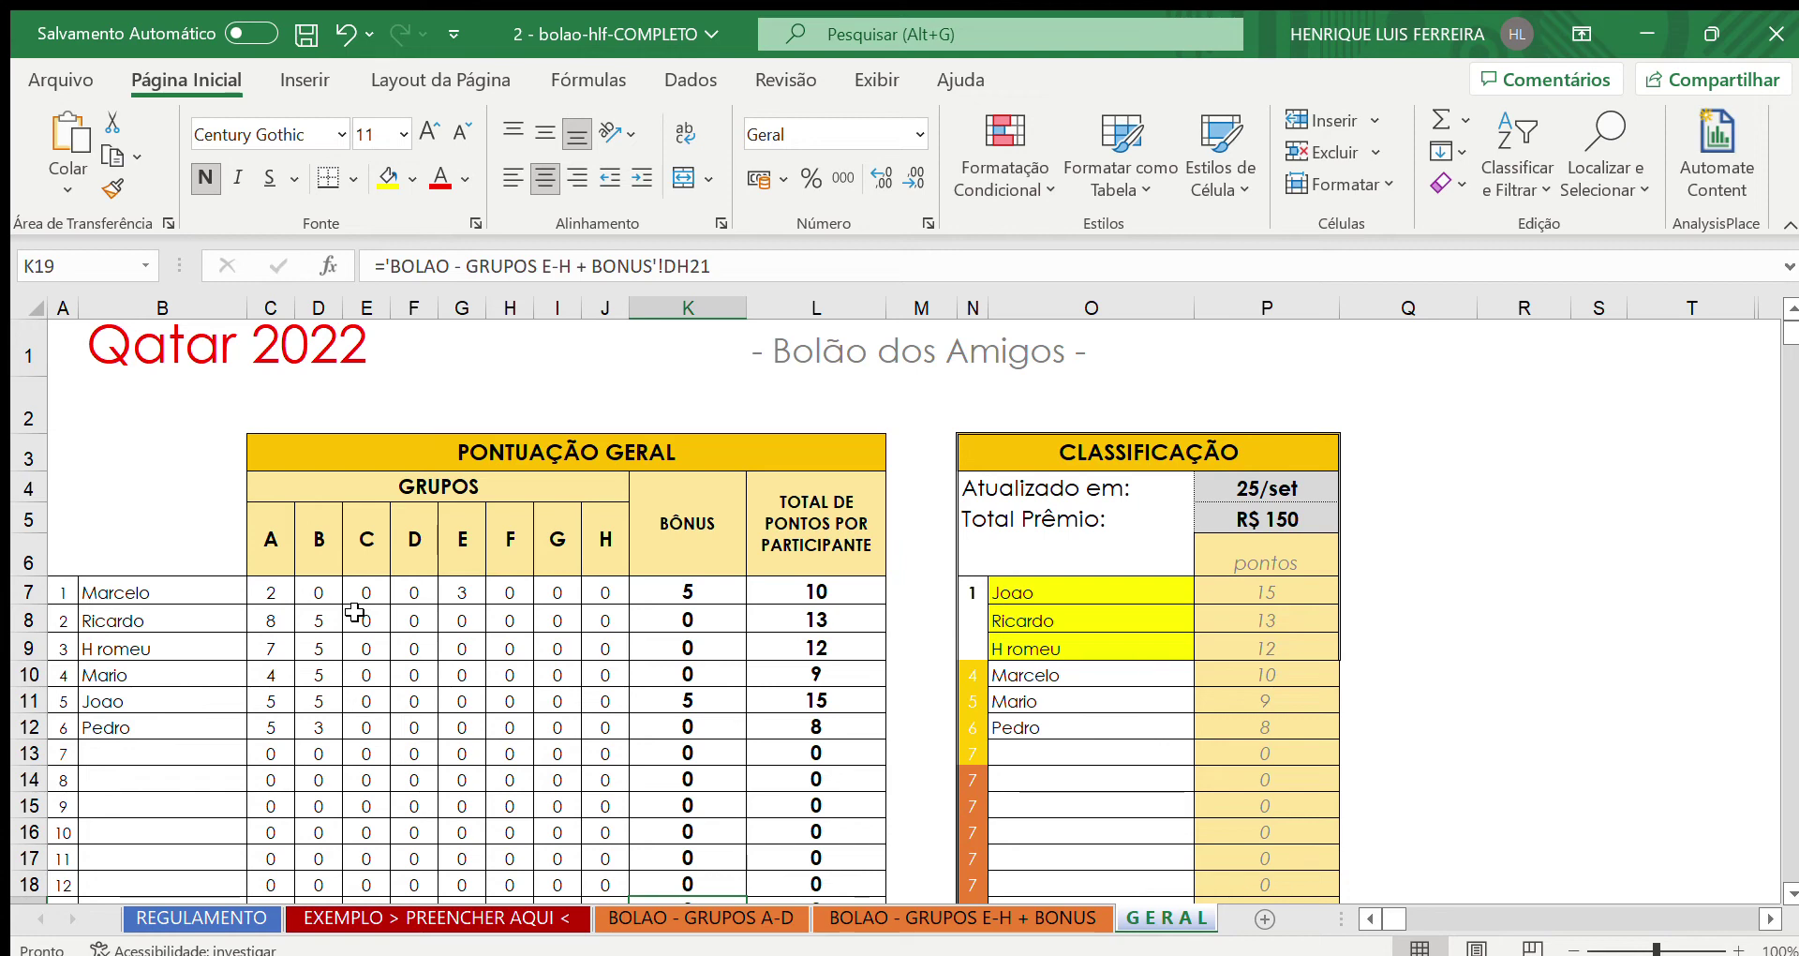
left_click(183, 594)
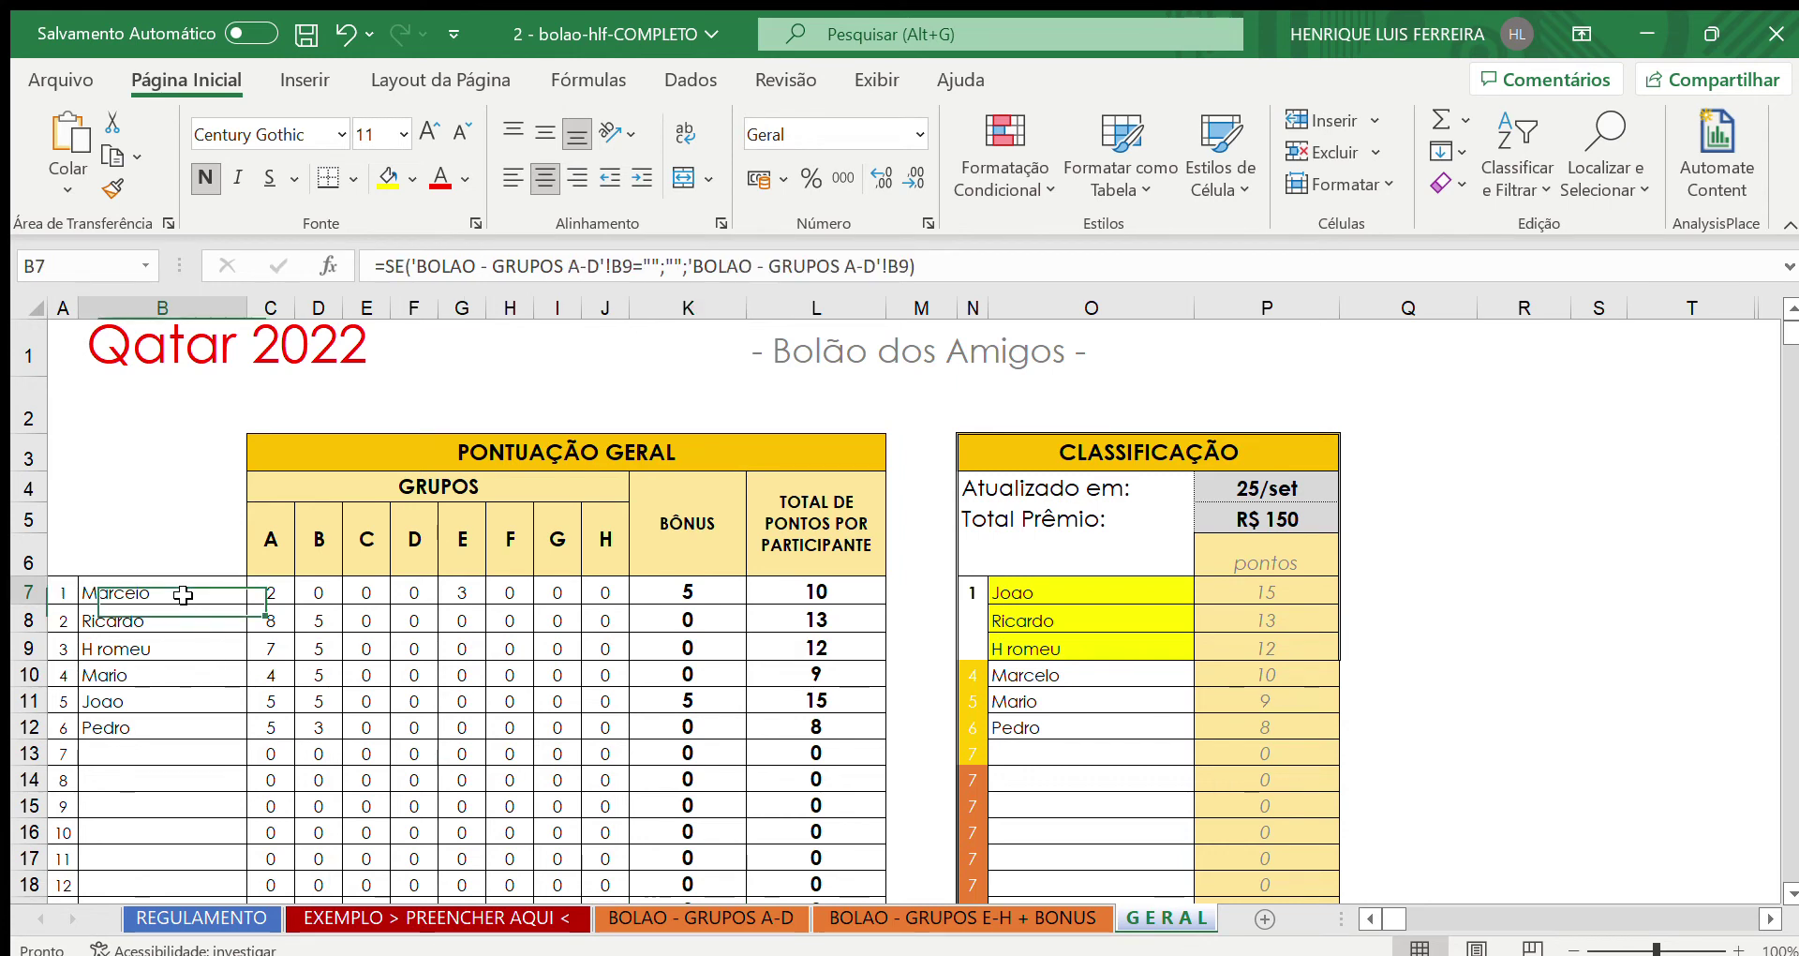
left_click(181, 621)
left_click(167, 648)
left_click(165, 679)
left_click(167, 703)
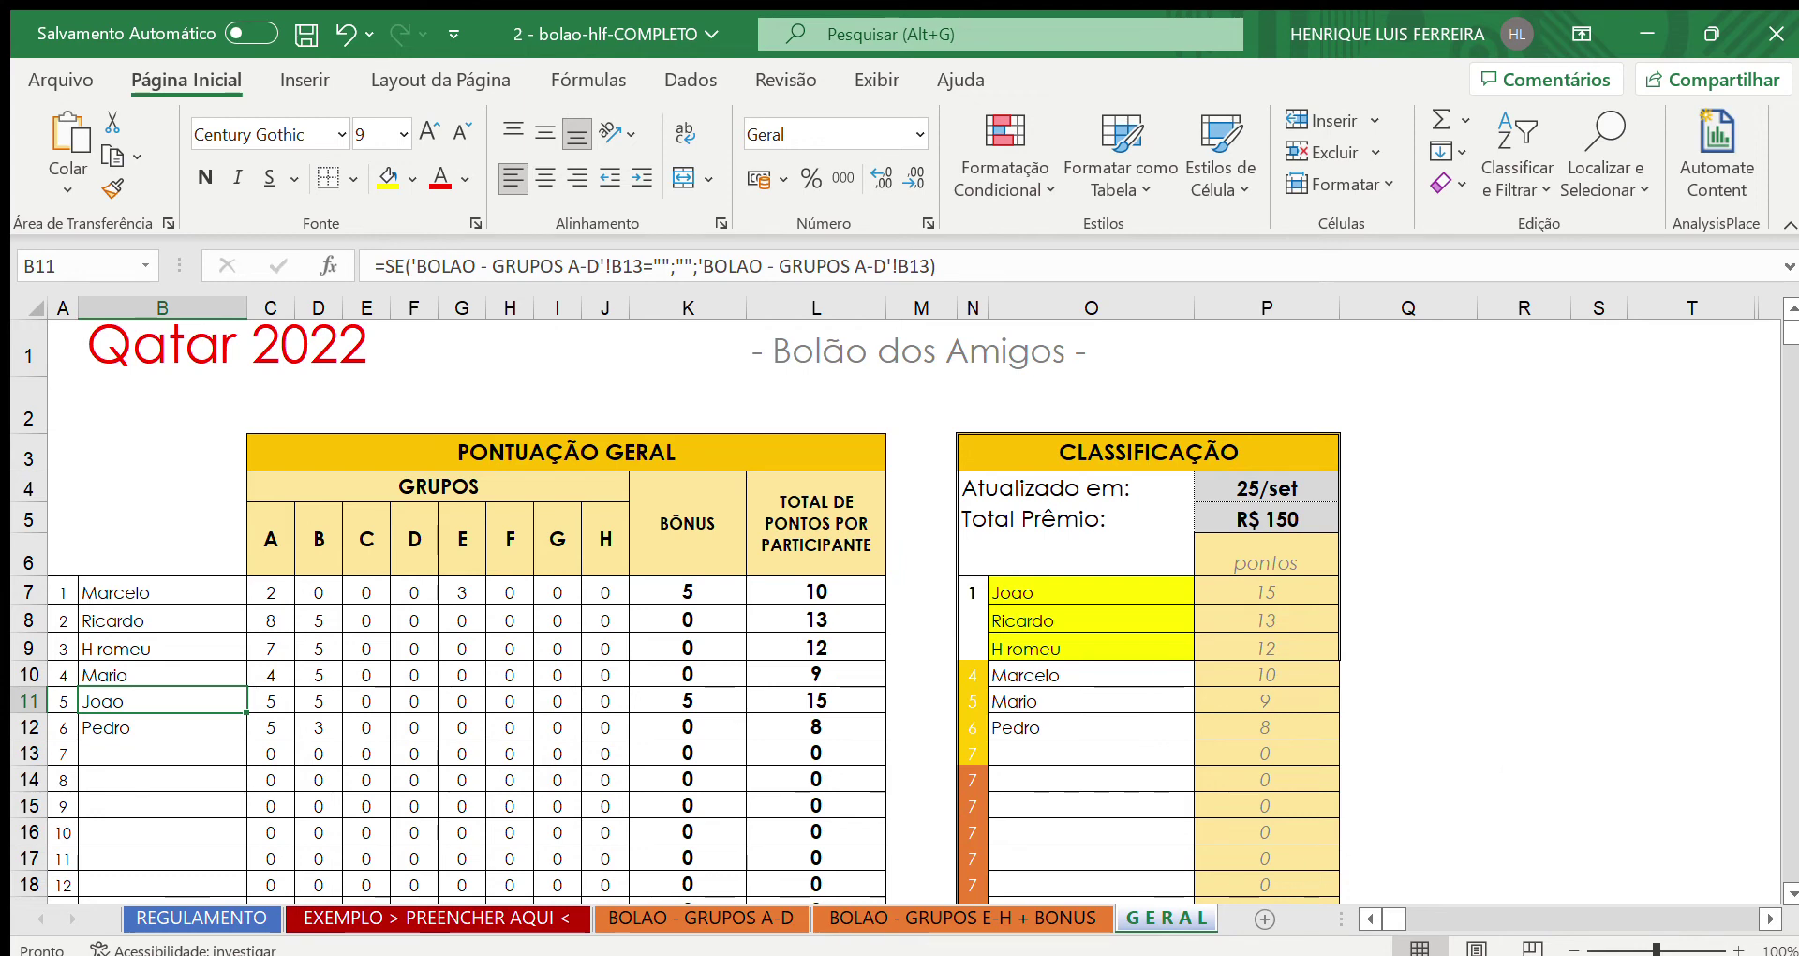
On the BOLAO - GRUPOS A-D sheet, set the fourth participant's PALPITE 2 prediction to 1-1 and check its points cell
left_click(695, 917)
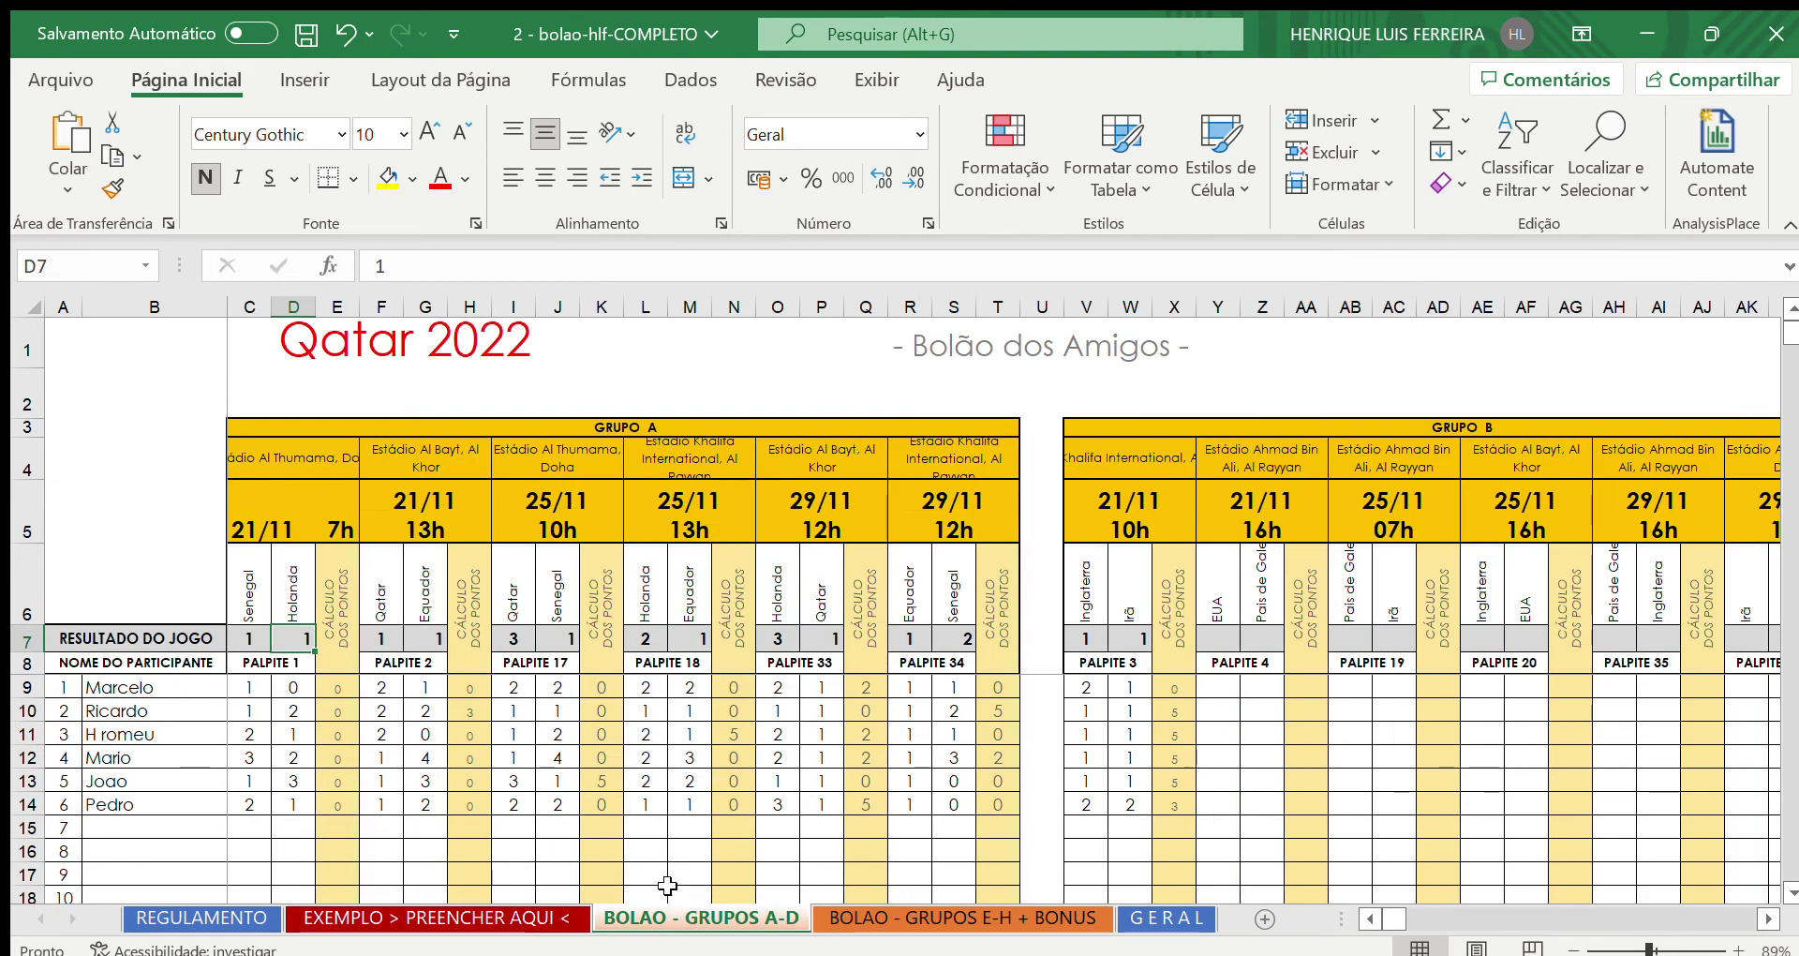
left_click(519, 755)
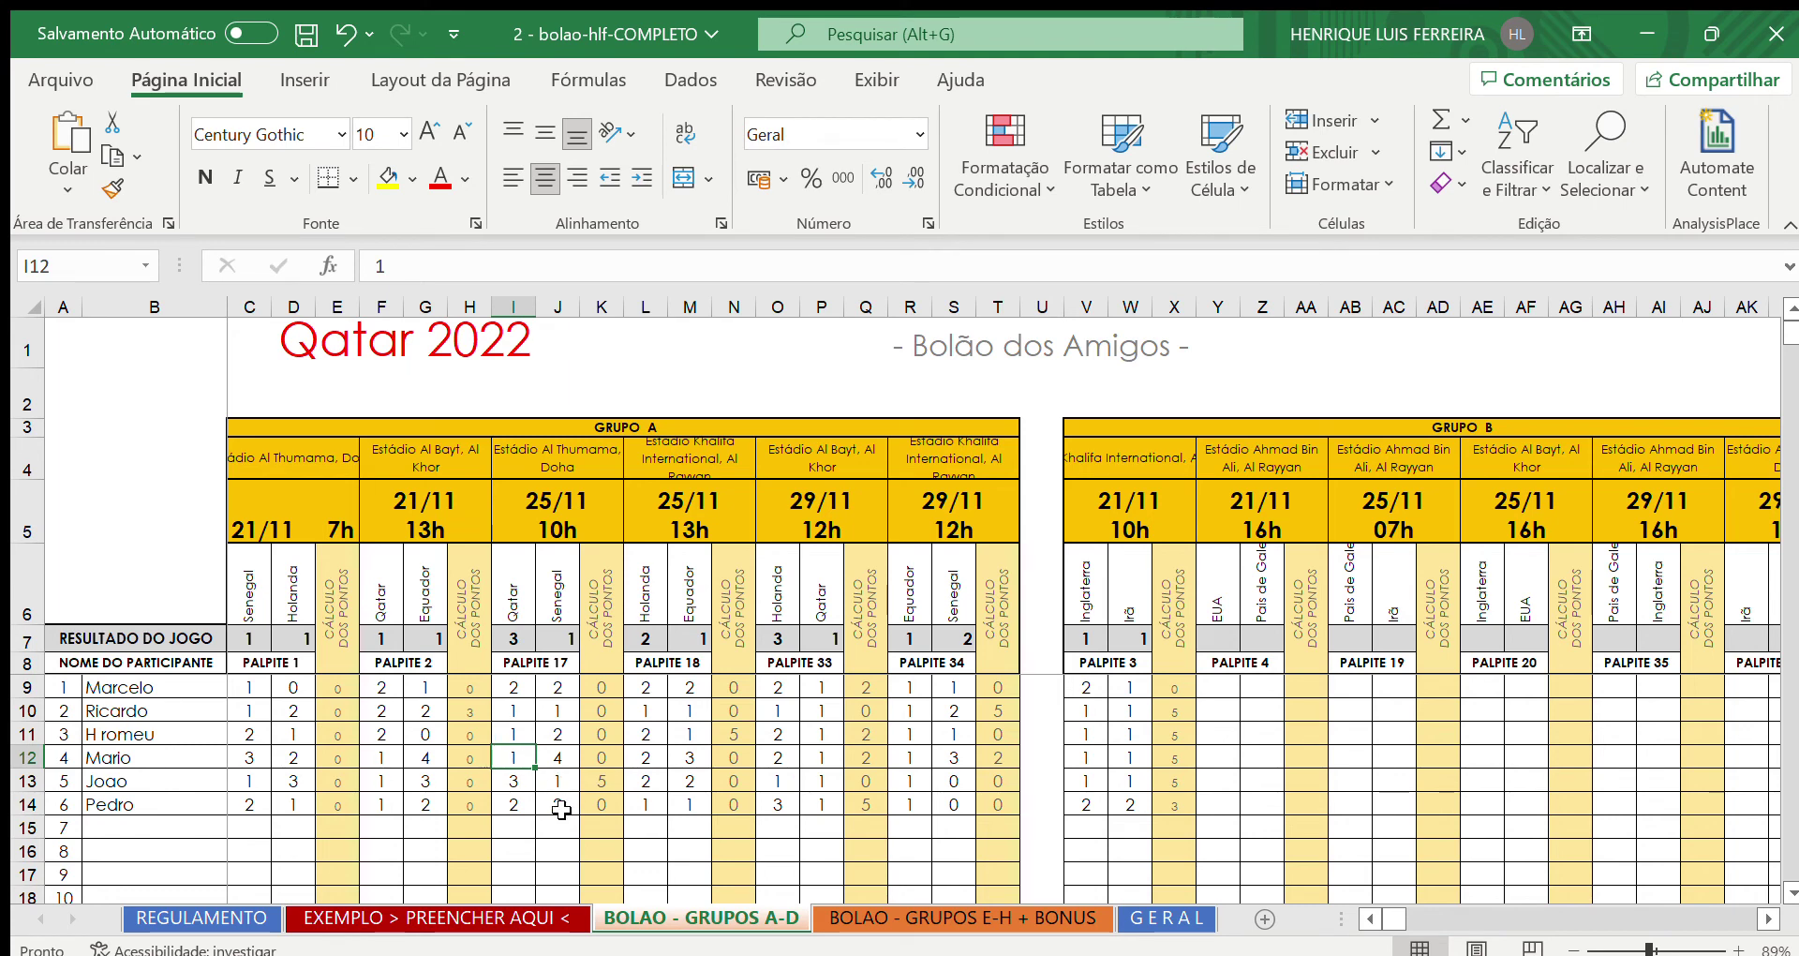
left_click(388, 756)
key("Right")
type("1")
key("Left")
key("Right")
key("Right")
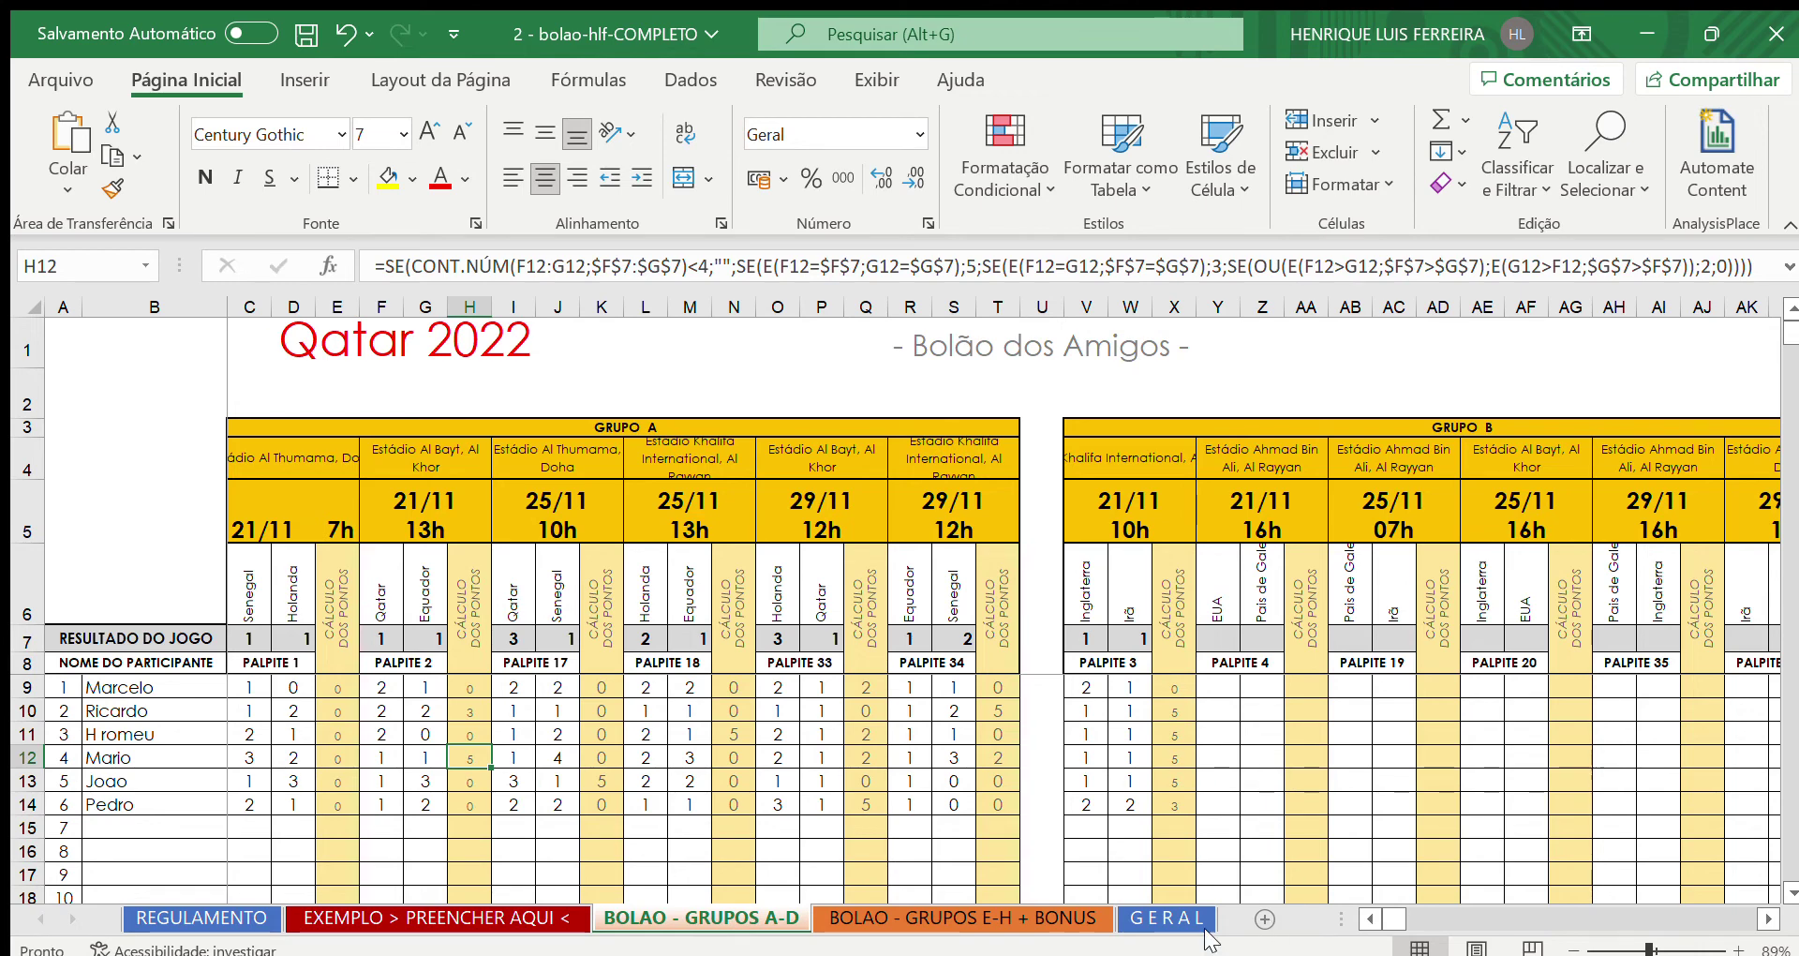
Compare the fourth participant's total and ranking on the GERAL sheet with the predictions on BOLAO - GRUPOS A-D
left_click(1167, 918)
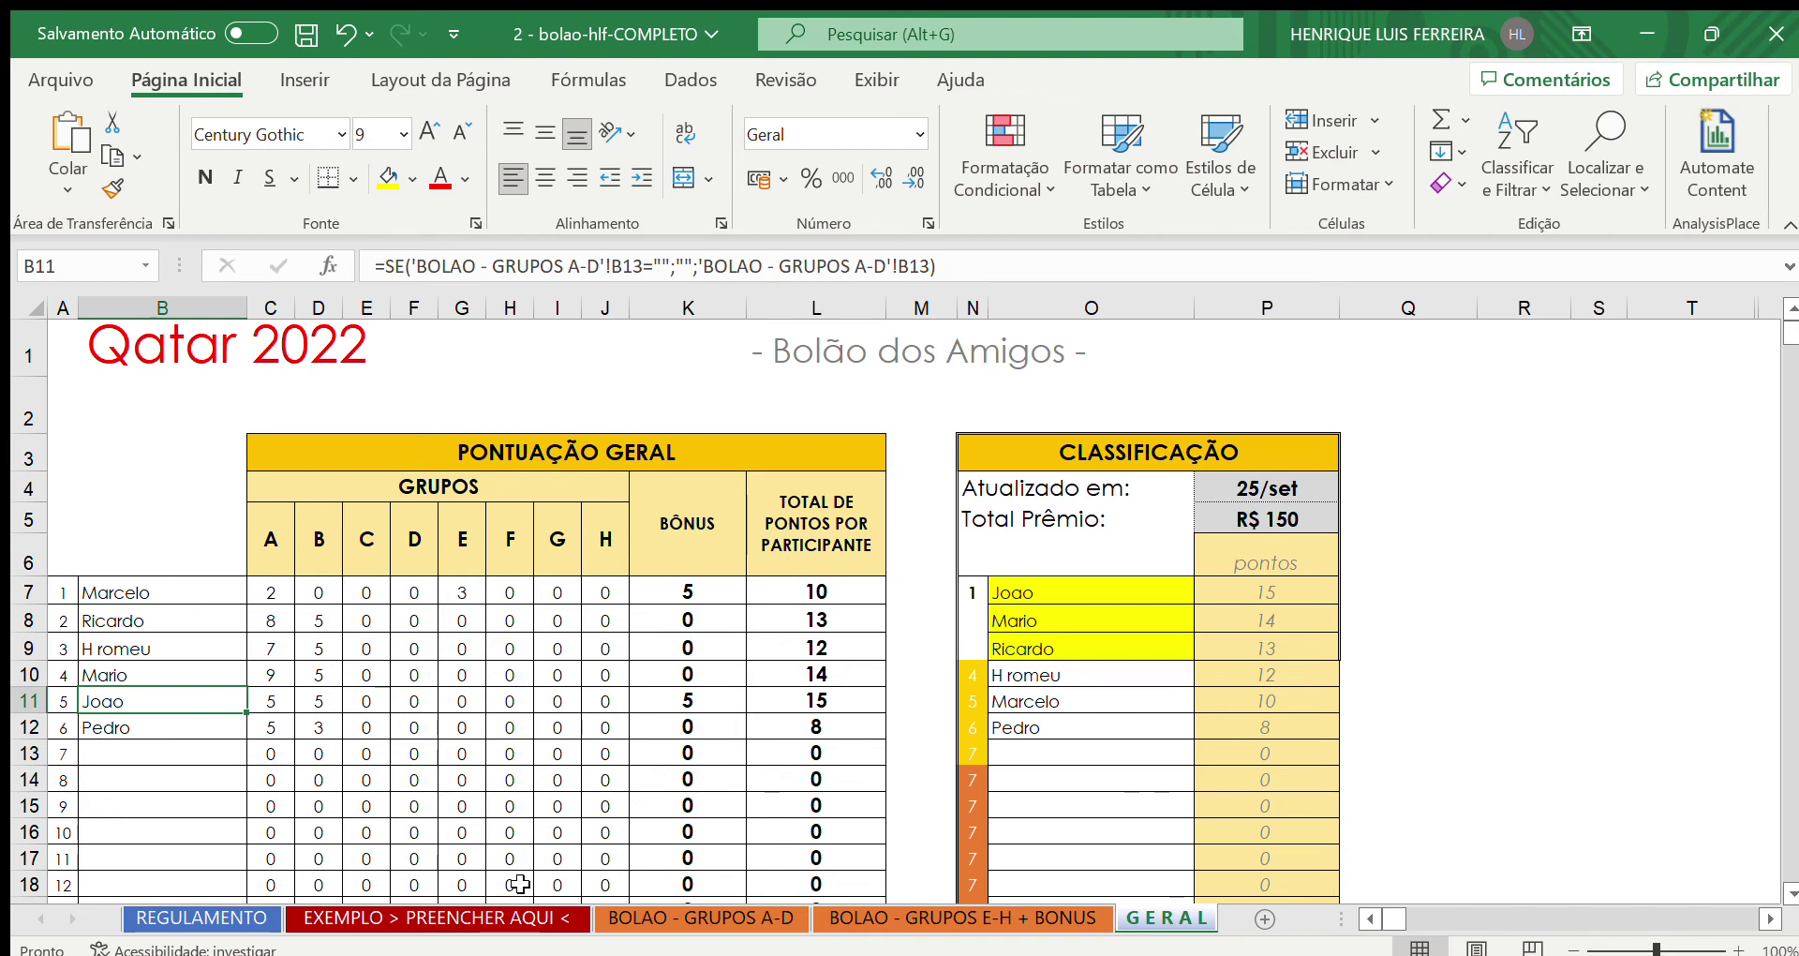
left_click(741, 915)
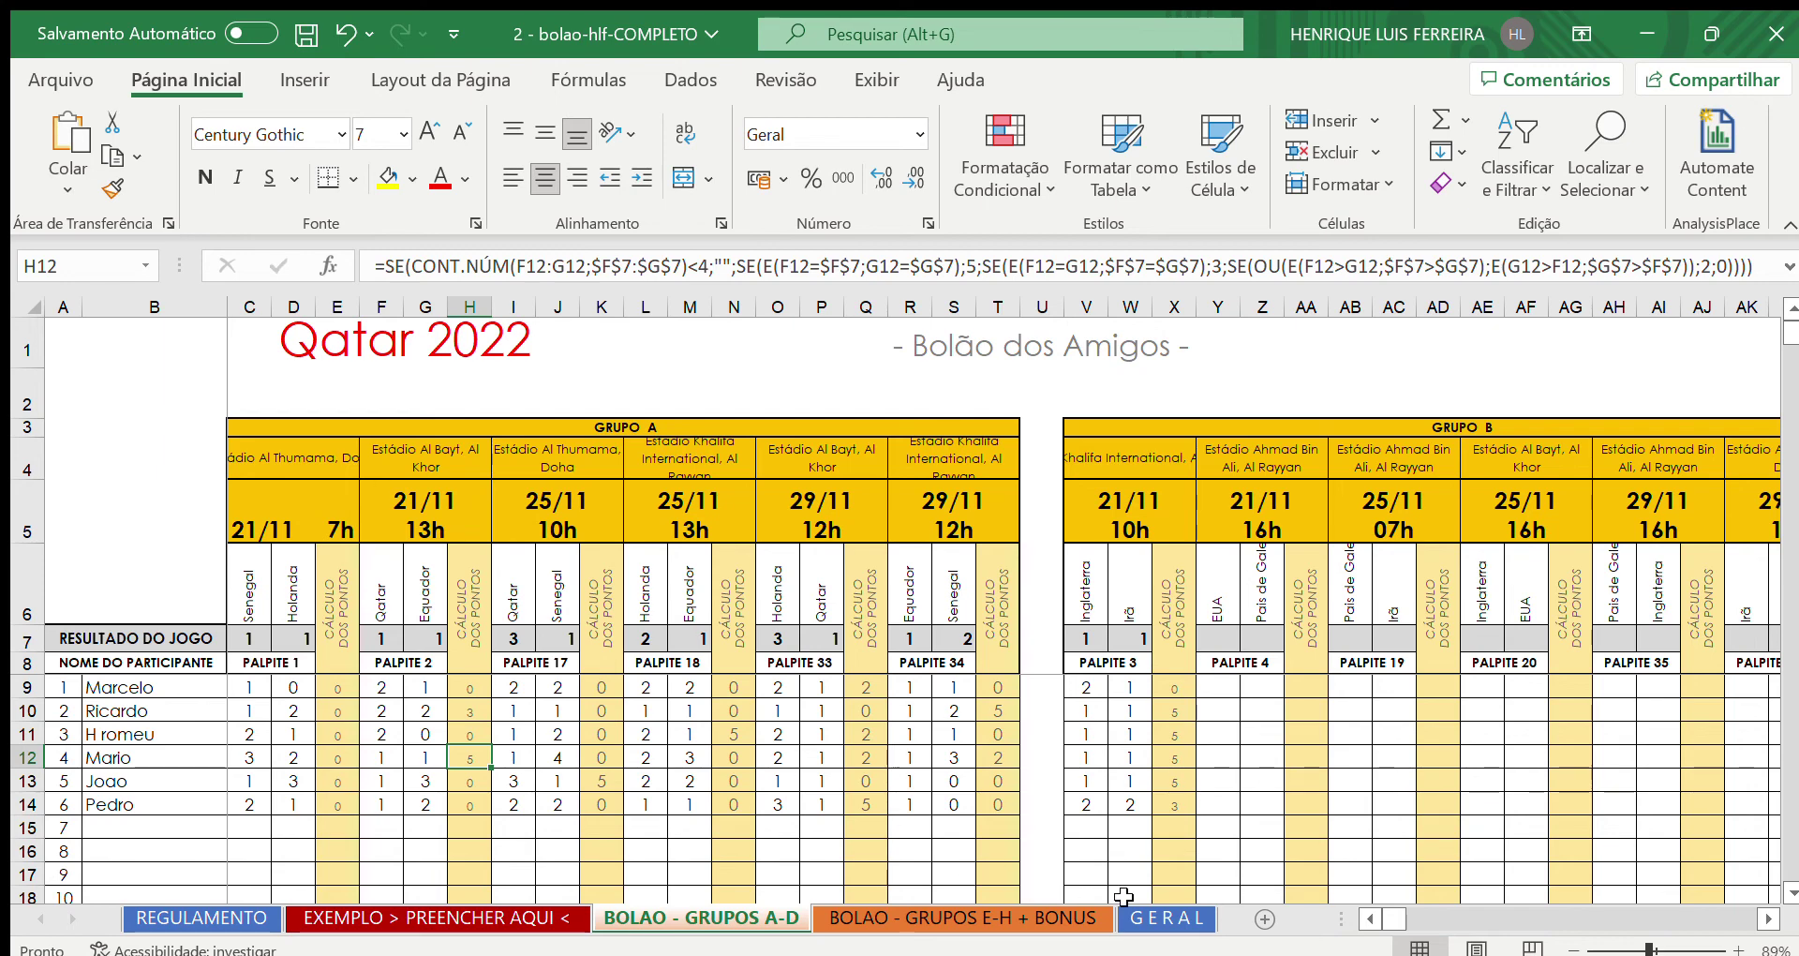
left_click(1169, 917)
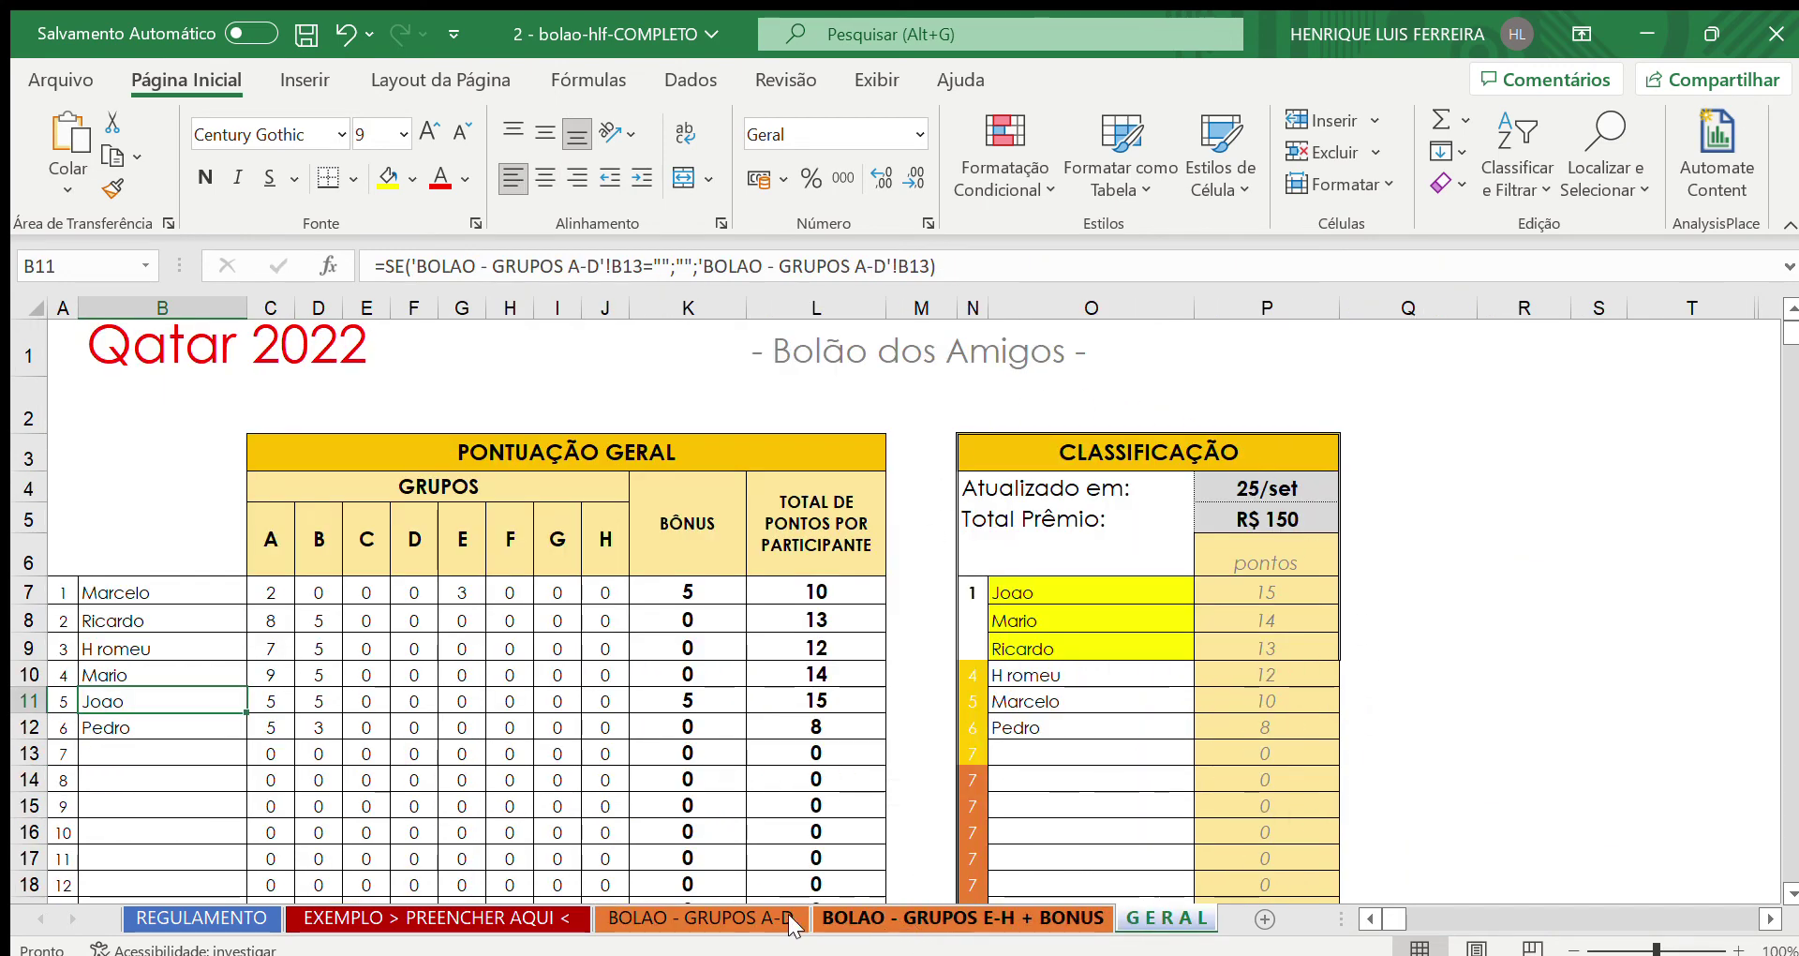
Replace the Inglaterra vs Irã result for PALPITE 3 with 2-2 on BOLAO - GRUPOS A-D, and check the ranking on the GERAL sheet
left_click(701, 918)
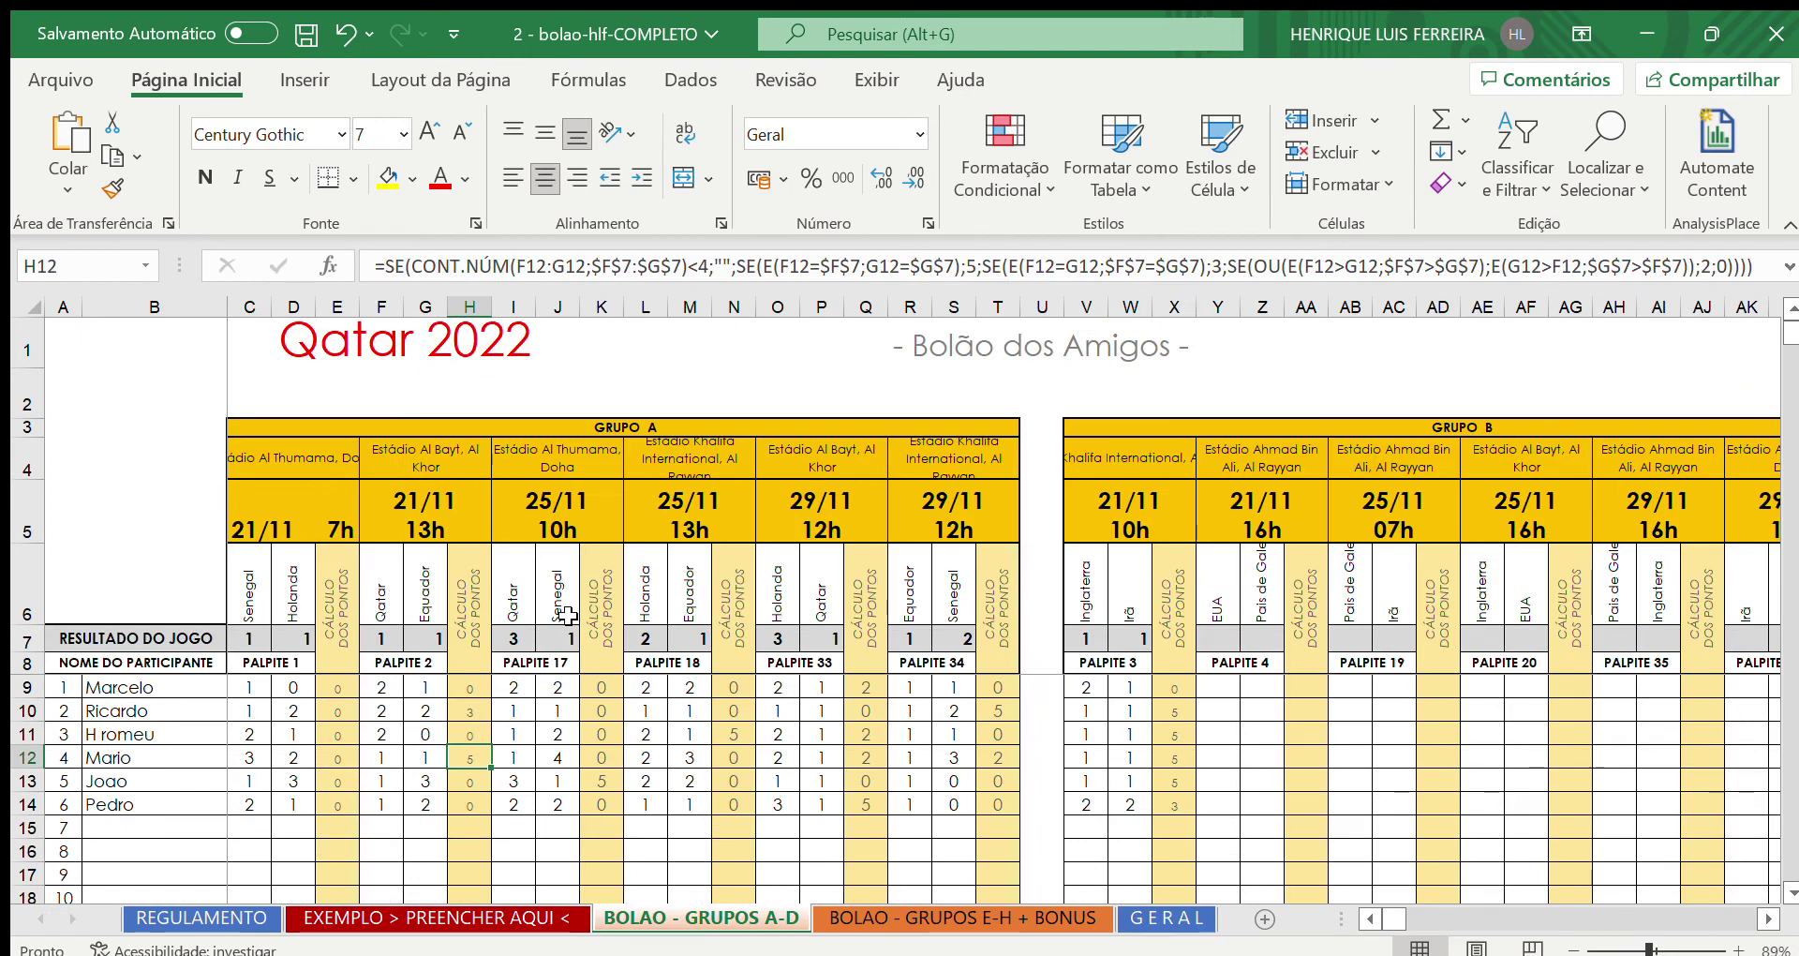
left_click(1086, 638)
key("Delete")
key("Tab")
key("Delete")
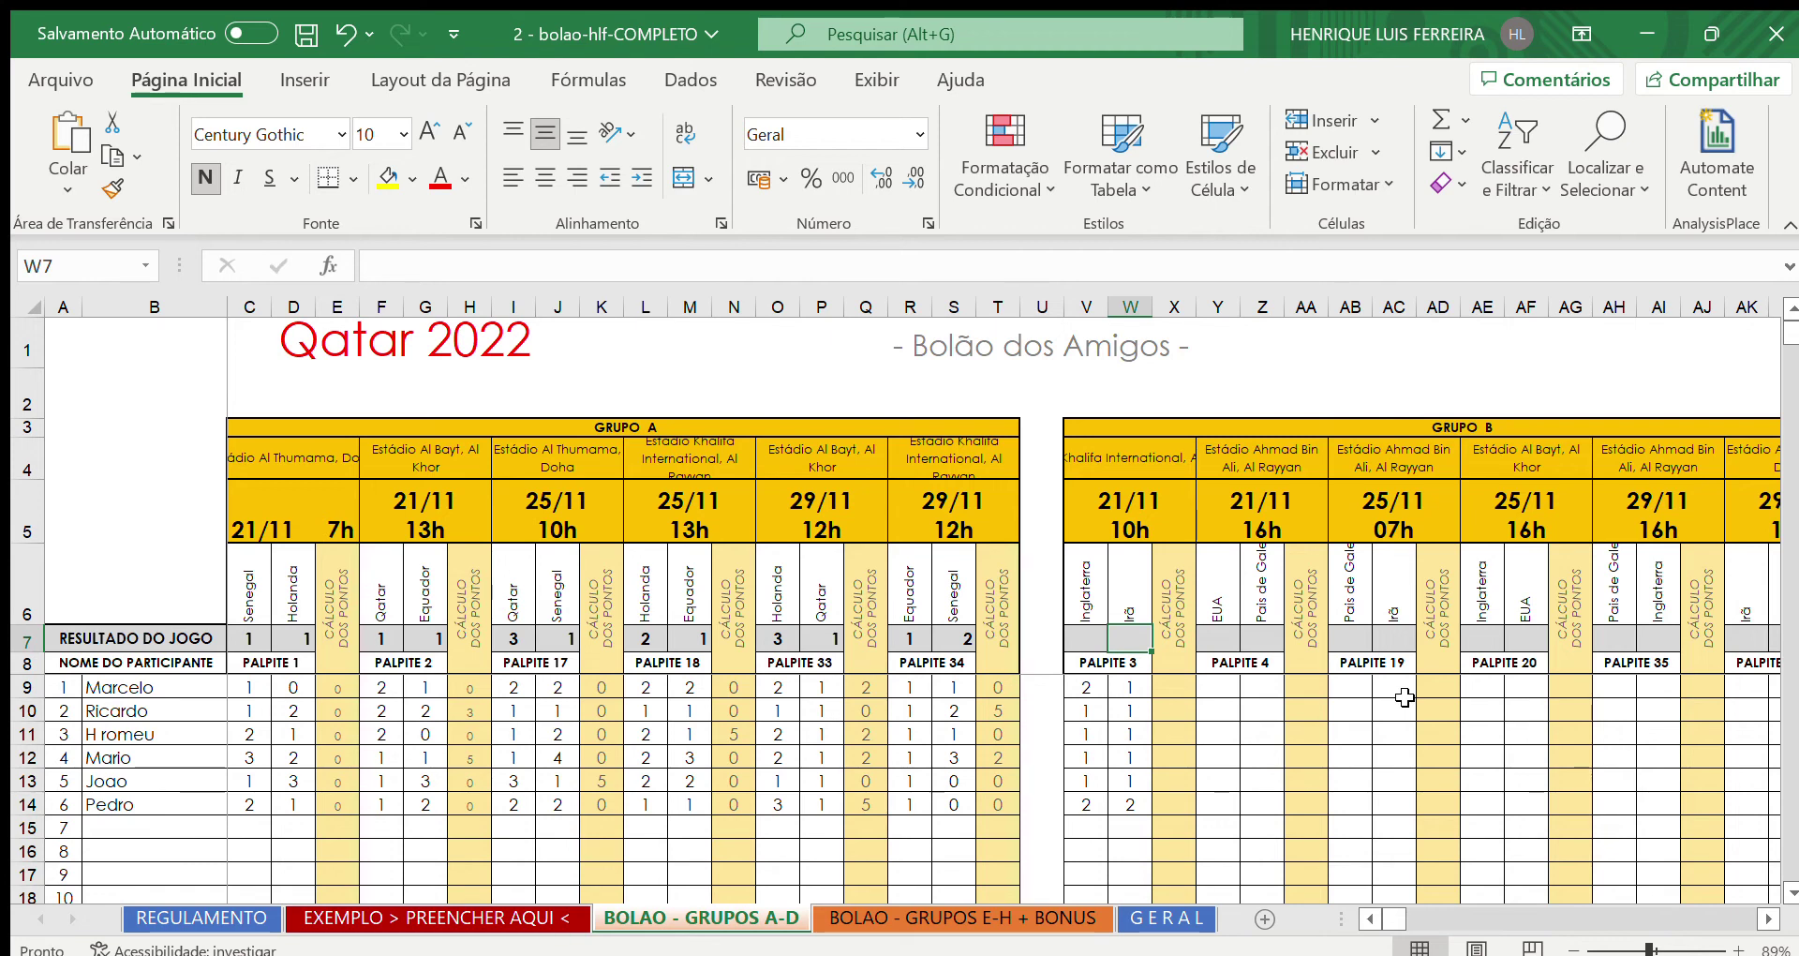
key("Left")
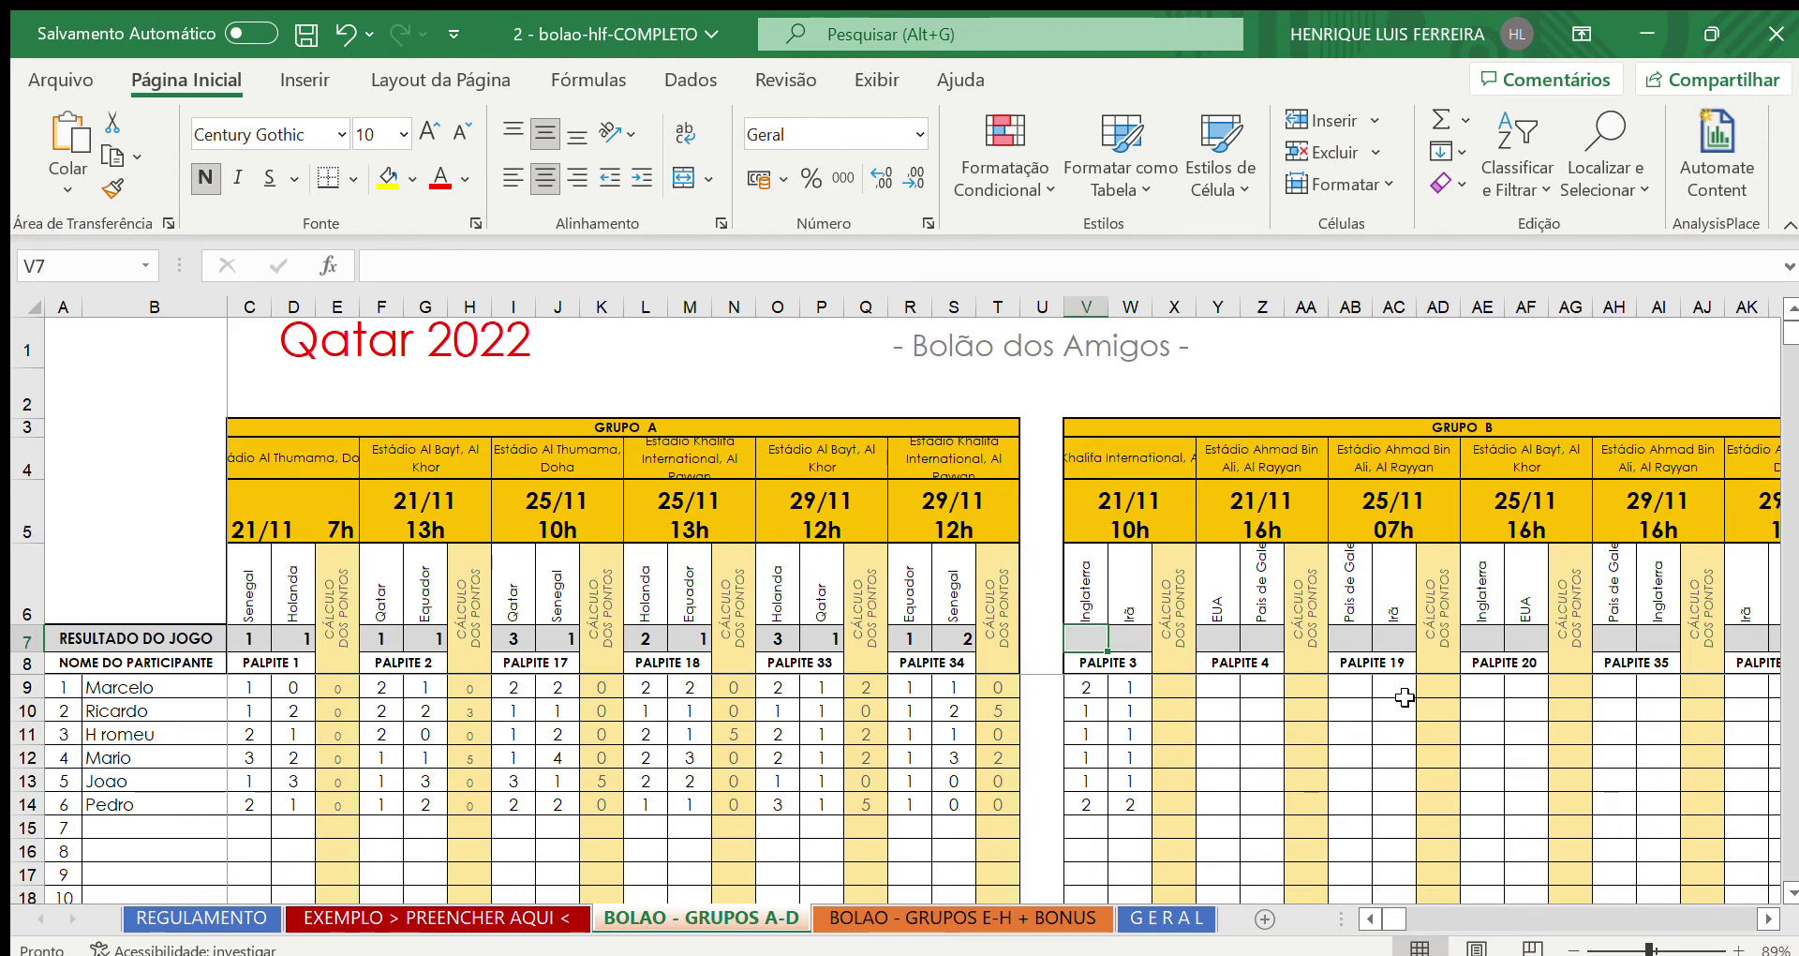
type("2")
key("Tab")
type("2")
key("Left")
left_click(1167, 918)
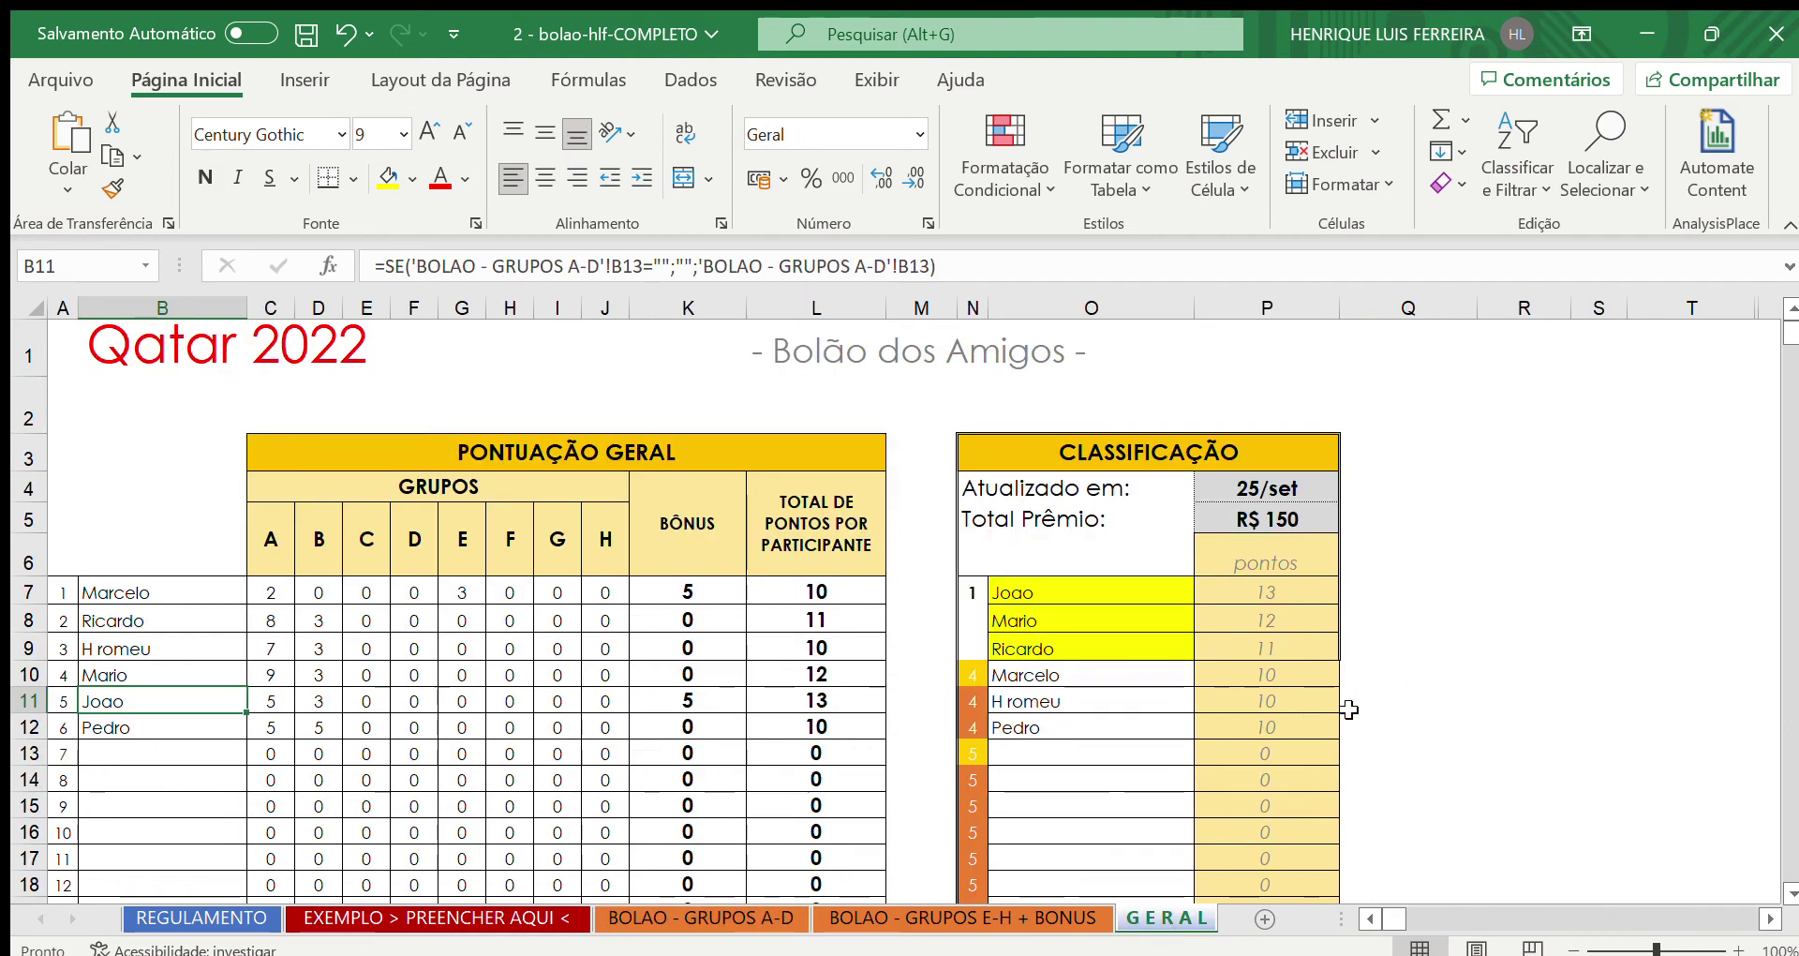